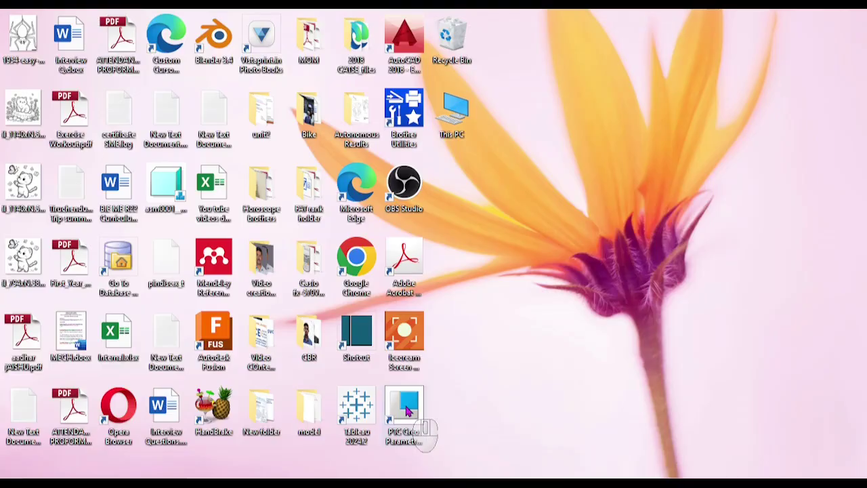
Launch PTC Creo Parametric and create a solid part named car45 from the mmns_part_solid template instead of the default one.
{"action": "left_click", "coordinate": [408, 406]}
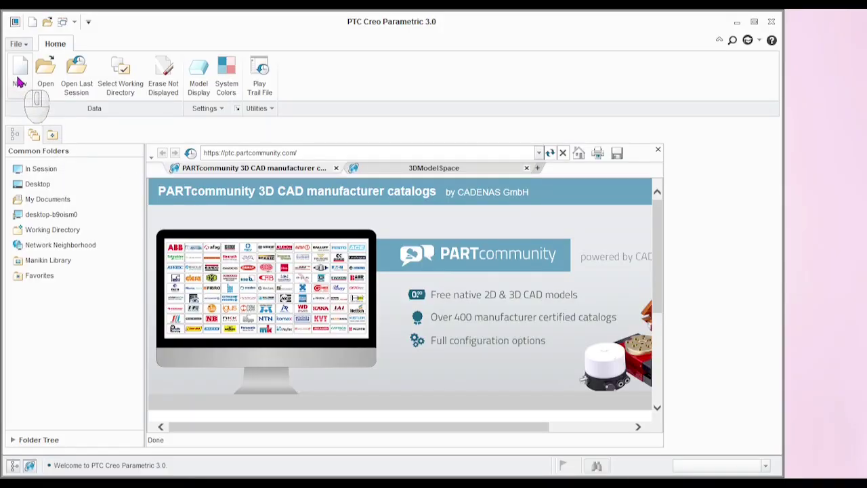
{"action": "left_click", "coordinate": [19, 80]}
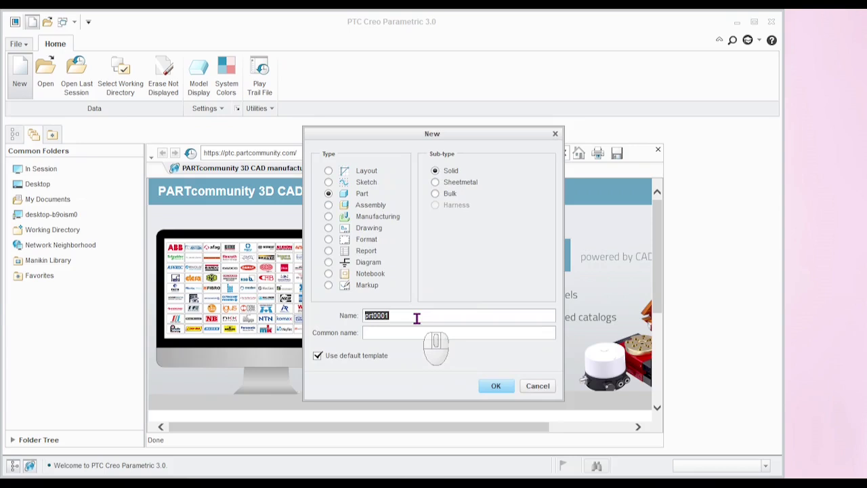
{"action": "type", "text": "car45"}
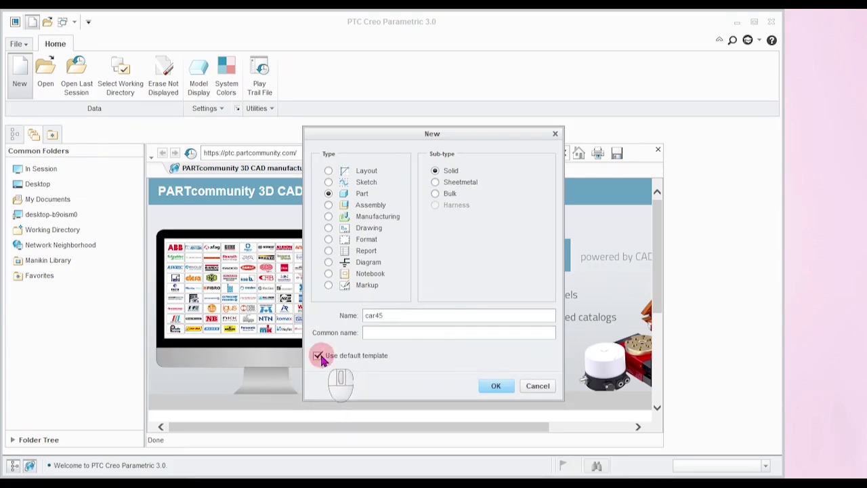
{"action": "left_click", "coordinate": [495, 386]}
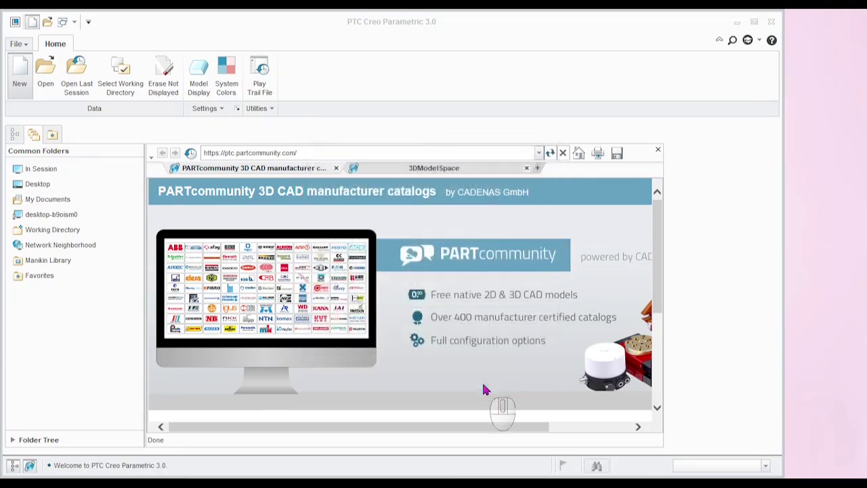
{"action": "left_click", "coordinate": [323, 214]}
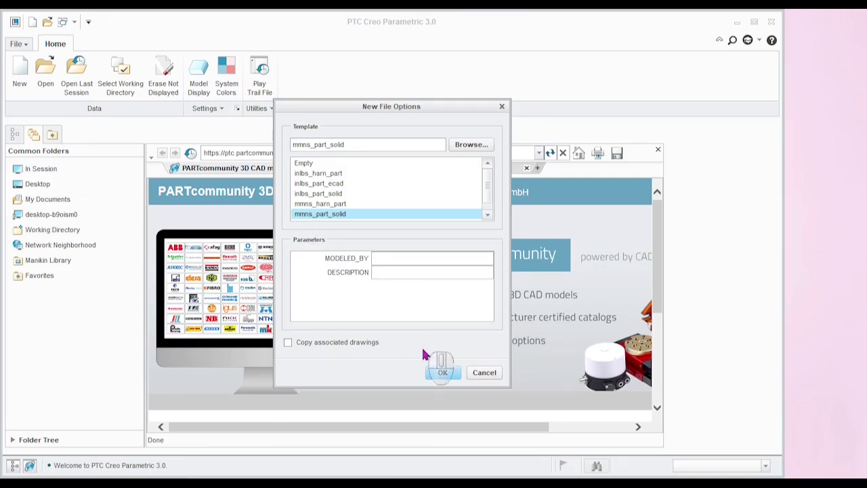
{"action": "left_click", "coordinate": [443, 372]}
Begin an Extrude feature with an internal sketch on the FRONT plane and orient the view to the sketch plane.
{"action": "left_click", "coordinate": [310, 76]}
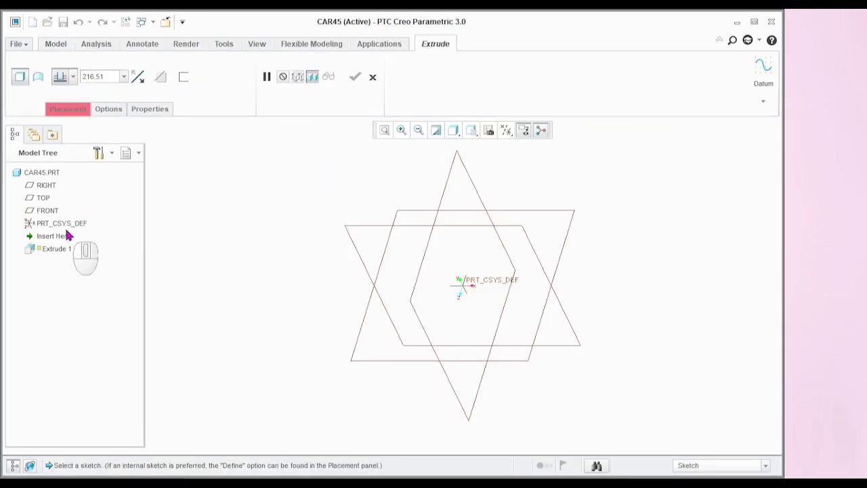
{"action": "left_click", "coordinate": [45, 211]}
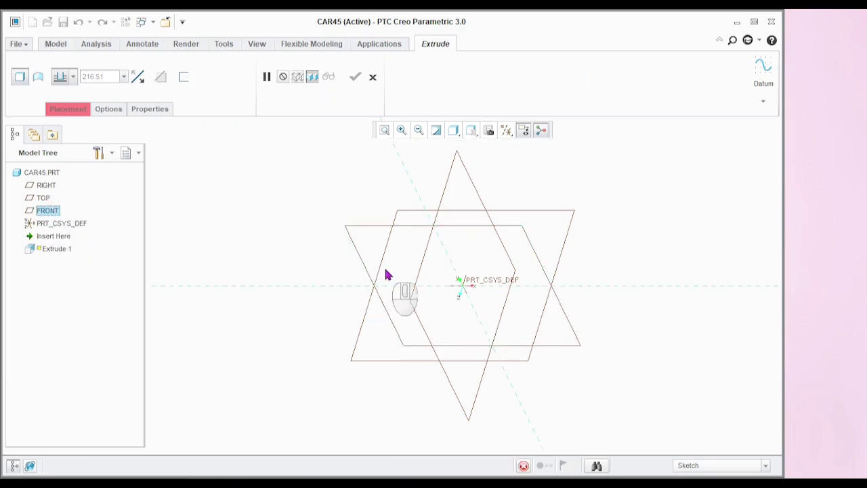
{"action": "left_click", "coordinate": [18, 94]}
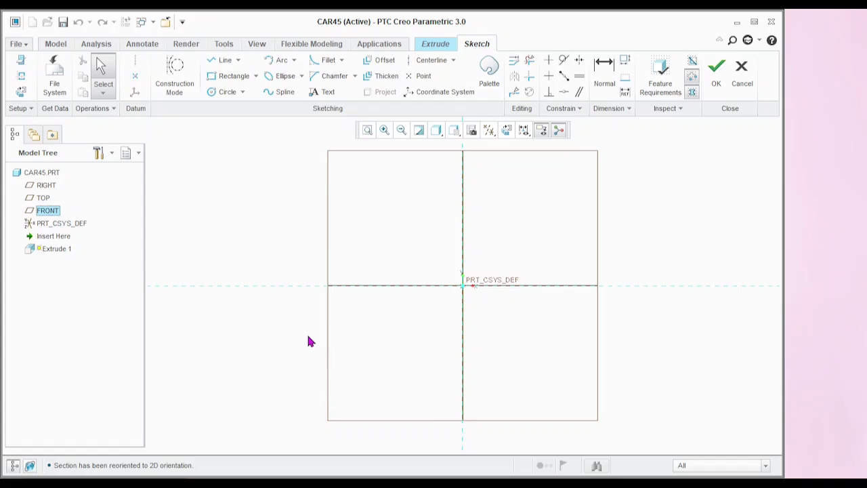
Import the section file 45car.sec from the model folder on the Desktop and place it in the sketch.
{"action": "left_click", "coordinate": [55, 81]}
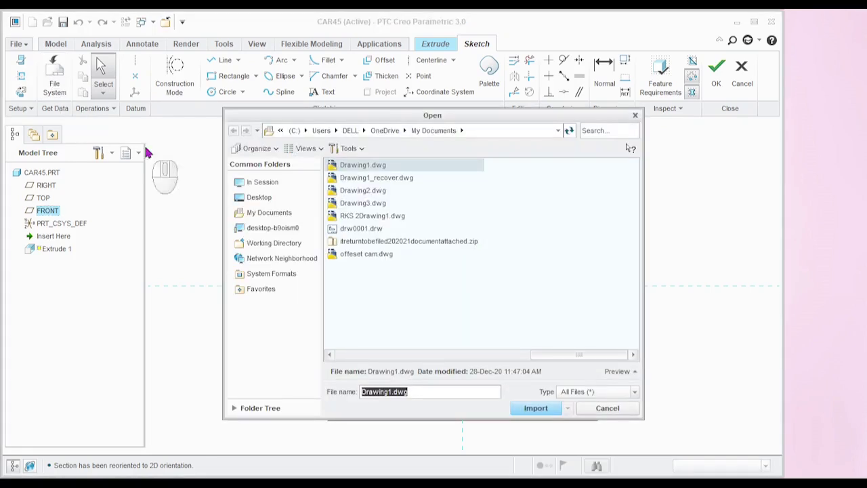
{"action": "left_click", "coordinate": [270, 197]}
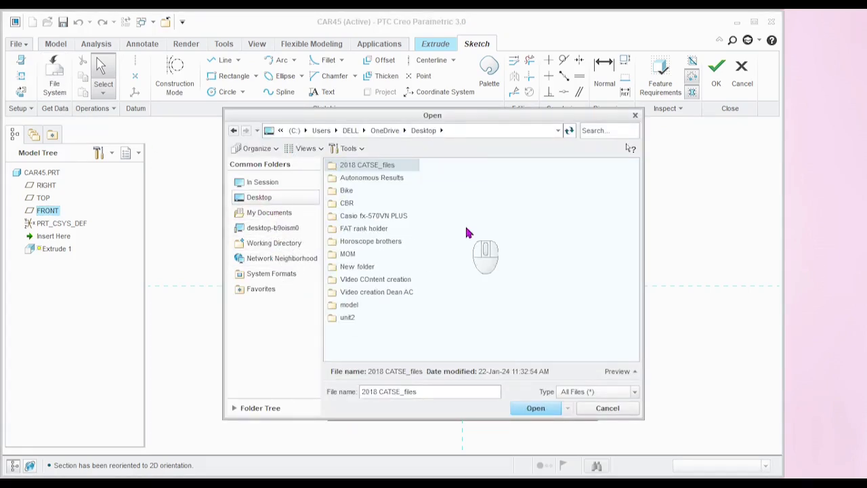
{"action": "double_click", "coordinate": [349, 306]}
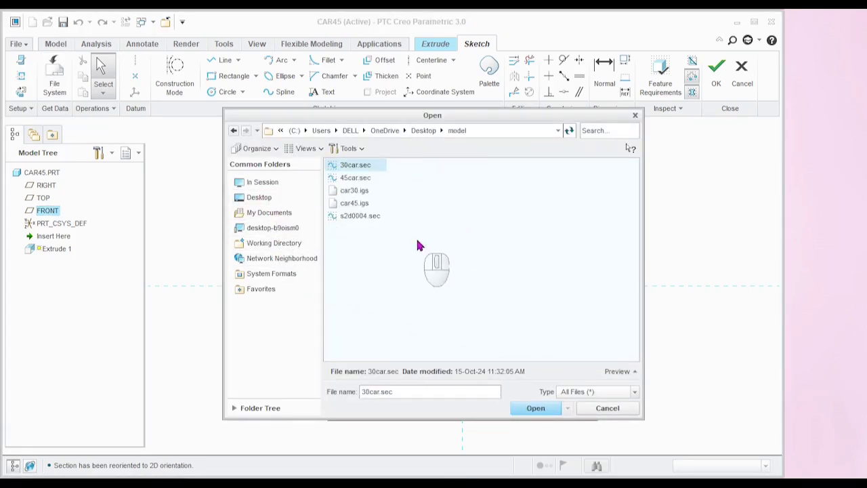
{"action": "left_click", "coordinate": [349, 177]}
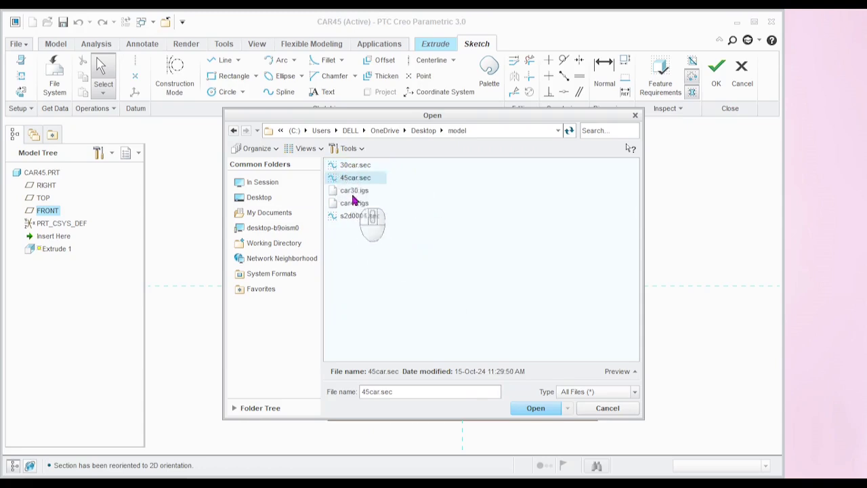
{"action": "left_click", "coordinate": [533, 408]}
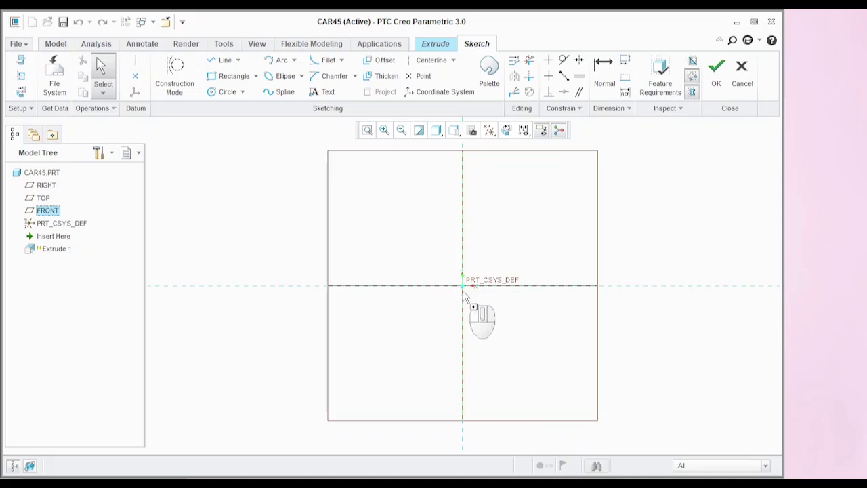
{"action": "left_click", "coordinate": [535, 359]}
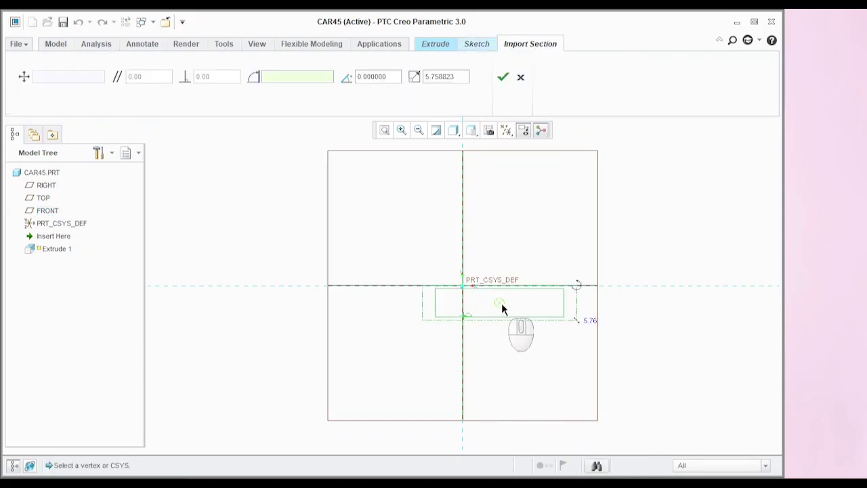
Move the imported section so its lower-left corner sits on the coordinate system origin, and set its scale factor to 1000.
{"action": "left_click", "coordinate": [435, 316]}
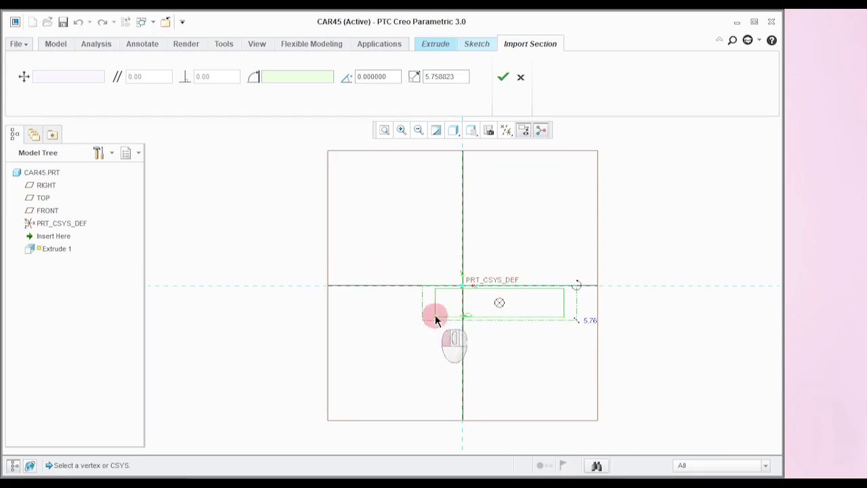
{"action": "left_click_drag", "start_coordinate": [436, 319], "coordinate": [467, 285]}
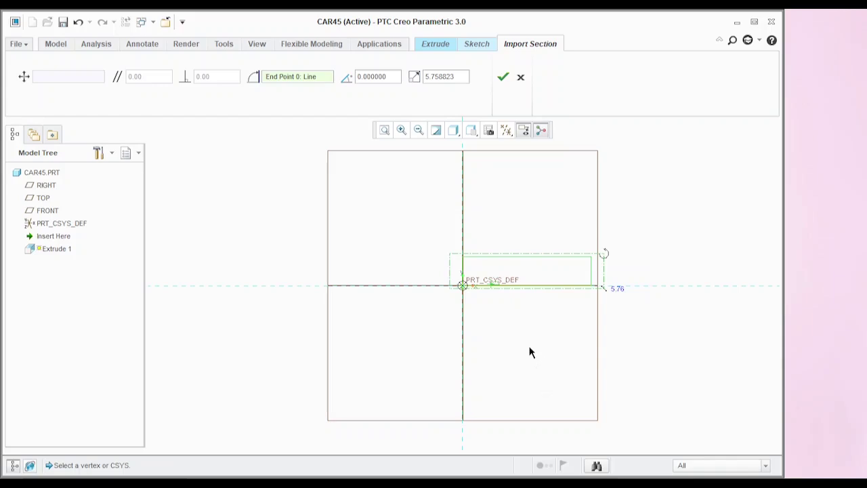
{"action": "double_click", "coordinate": [463, 76]}
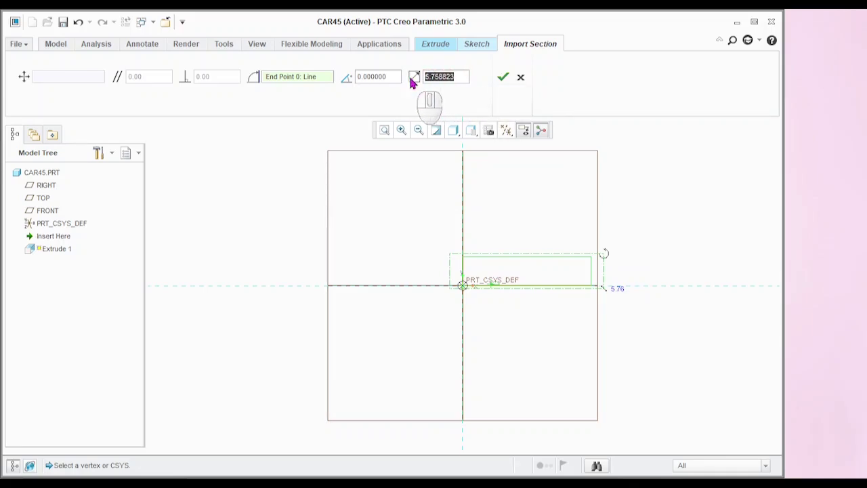
{"action": "type", "text": "1000"}
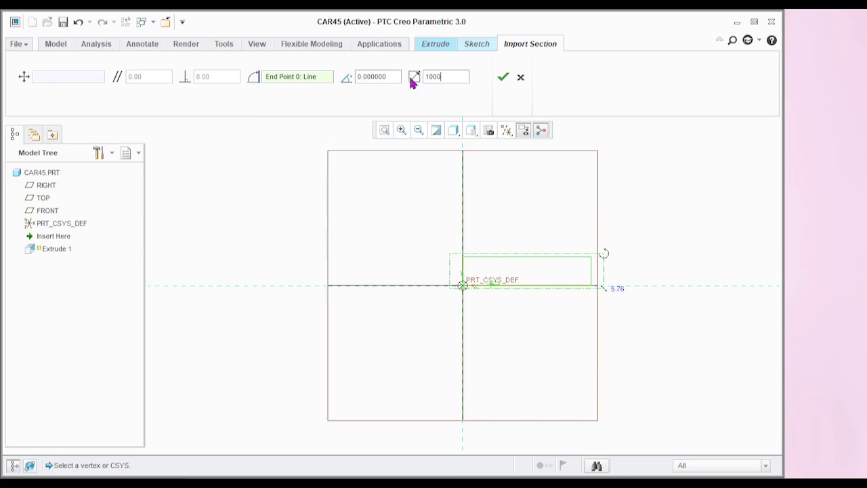
{"action": "middle_click", "coordinate": [496, 89]}
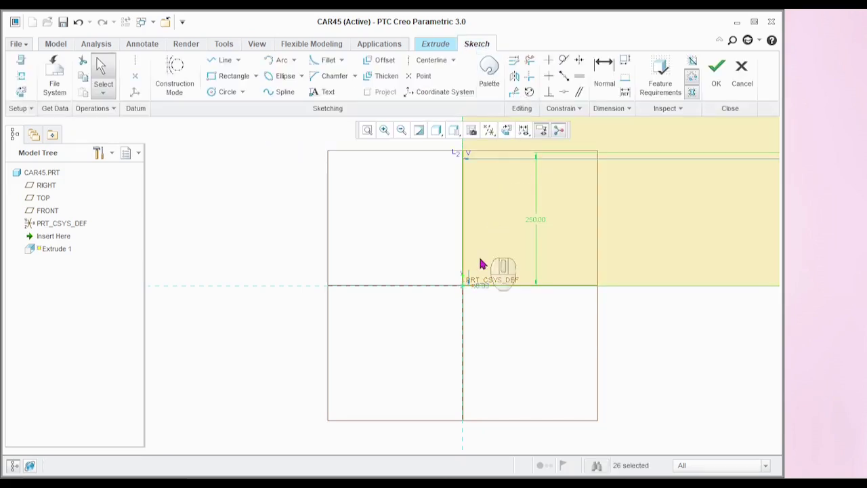
Check the scaled section around the car profile and finish the sketch.
{"action": "scroll", "coordinate": [460, 341], "scroll_direction": "down", "scroll_amount": 3}
{"action": "scroll", "coordinate": [468, 339], "scroll_direction": "up", "scroll_amount": 4}
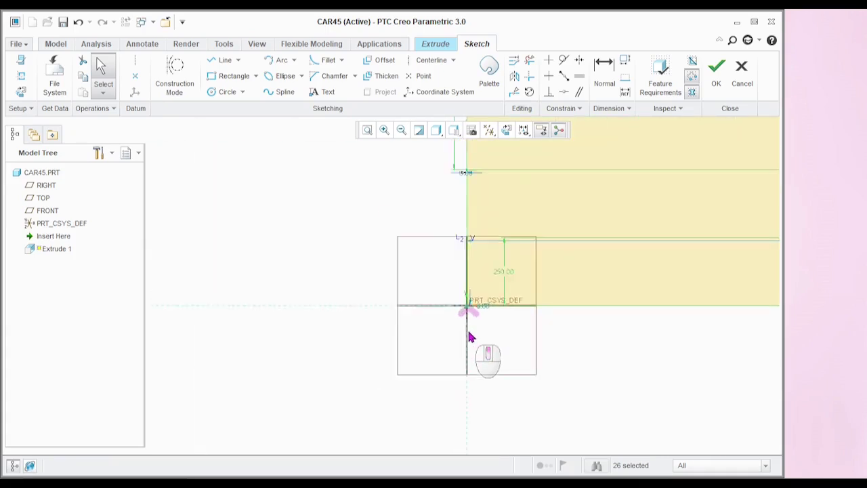
{"action": "scroll", "coordinate": [381, 397], "scroll_direction": "up", "scroll_amount": 2}
{"action": "scroll", "coordinate": [384, 403], "scroll_direction": "down", "scroll_amount": 3}
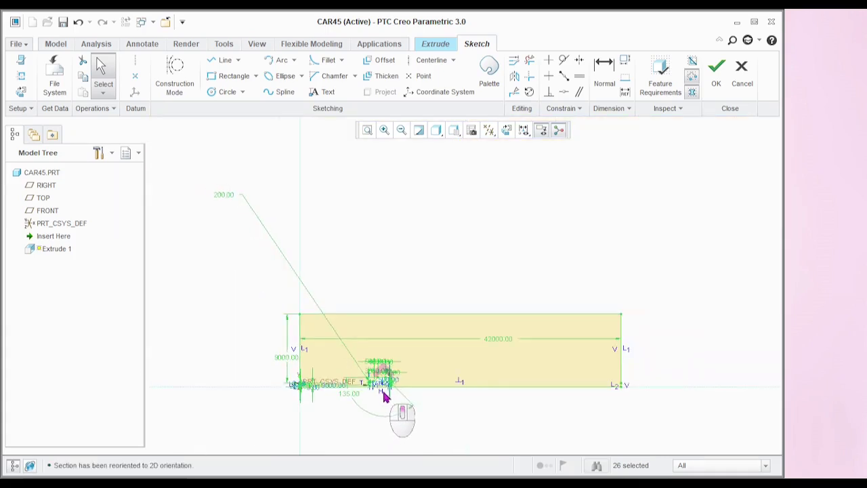
{"action": "scroll", "coordinate": [383, 409], "scroll_direction": "up", "scroll_amount": 3}
{"action": "scroll", "coordinate": [366, 379], "scroll_direction": "down", "scroll_amount": 1}
{"action": "scroll", "coordinate": [566, 334], "scroll_direction": "up", "scroll_amount": 2}
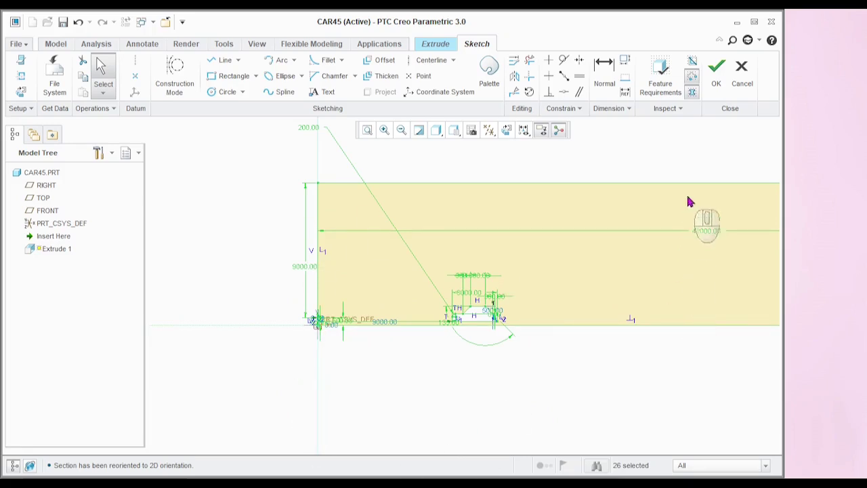
{"action": "left_click", "coordinate": [716, 73]}
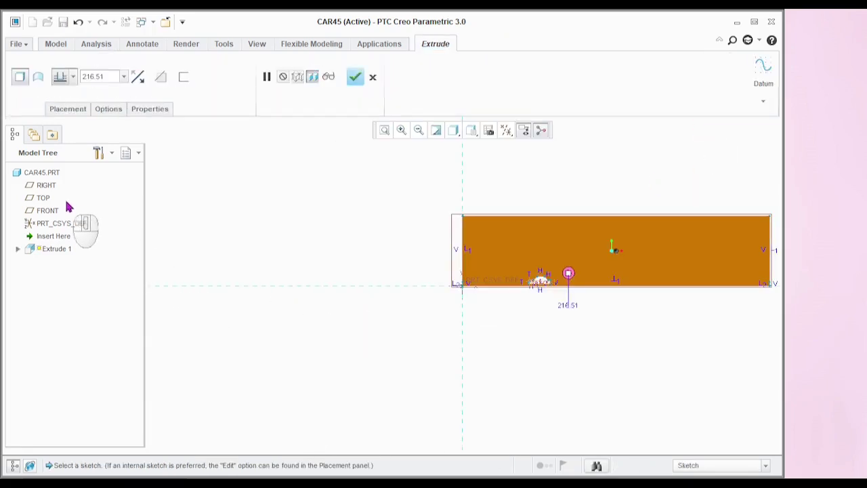
Extrude the section symmetrically about the sketch plane with a depth of 20 and complete the feature.
{"action": "left_click", "coordinate": [72, 76]}
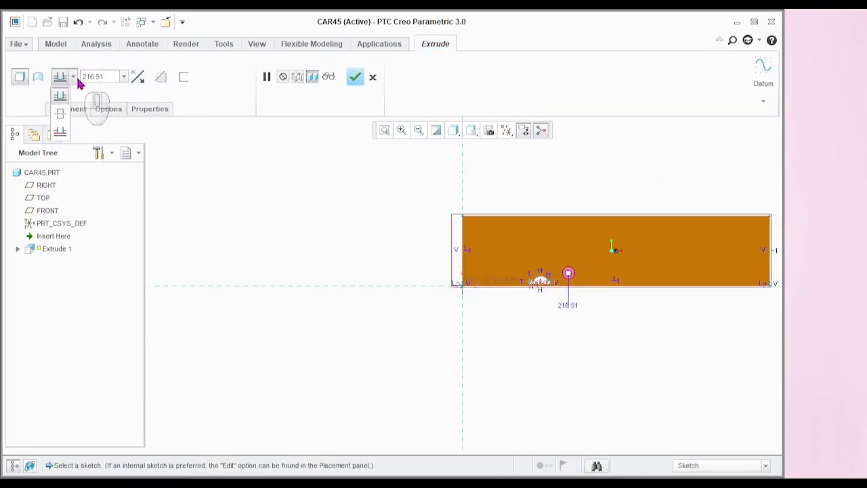
{"action": "left_click", "coordinate": [60, 112]}
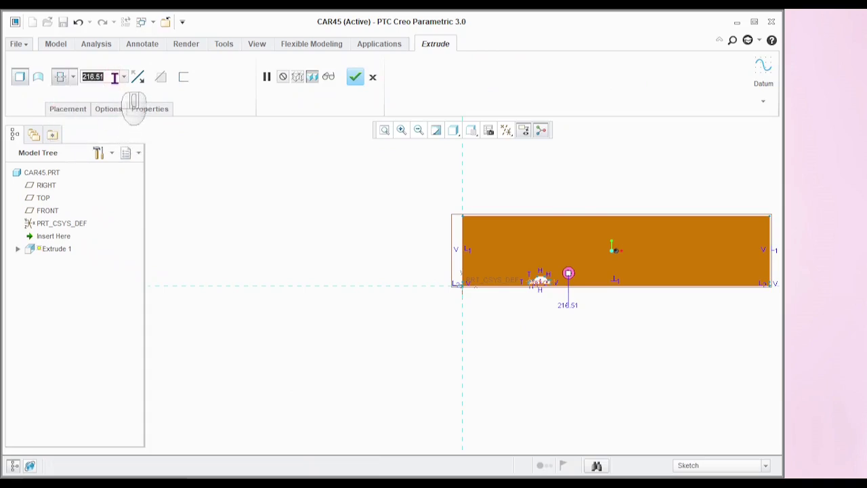
{"action": "type", "text": "20"}
{"action": "key", "text": "Return"}
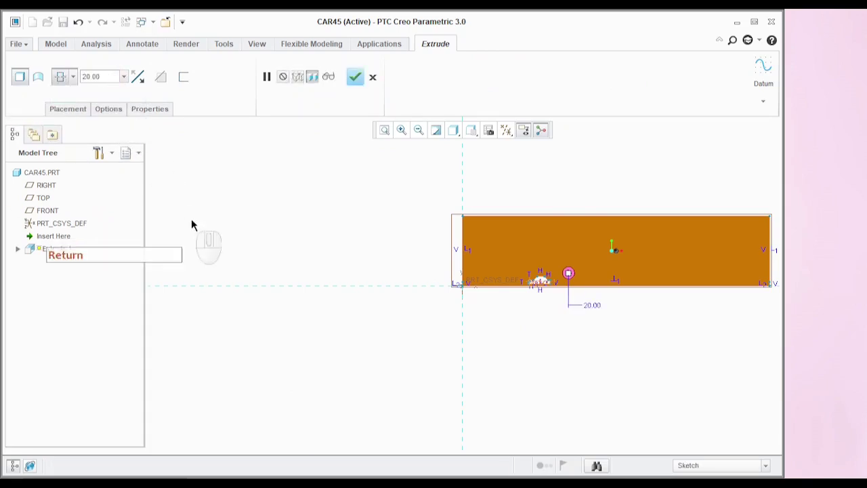
{"action": "middle_click_drag", "start_coordinate": [304, 223], "coordinate": [343, 153]}
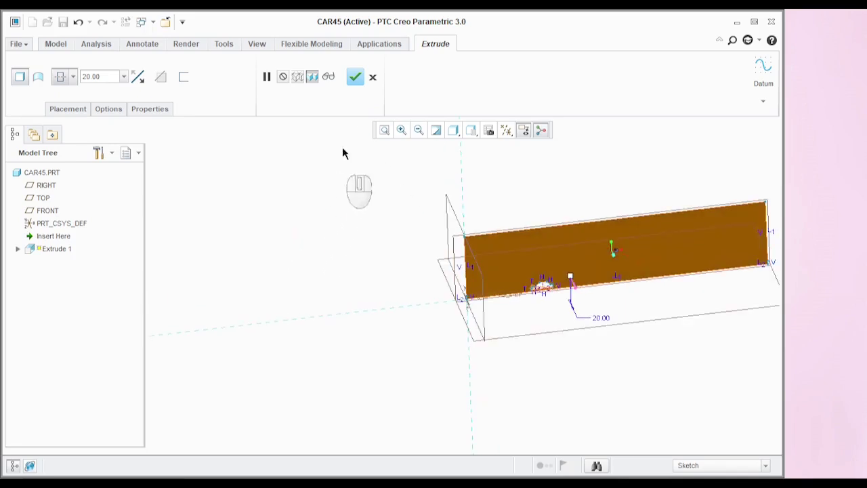
{"action": "left_click", "coordinate": [355, 76]}
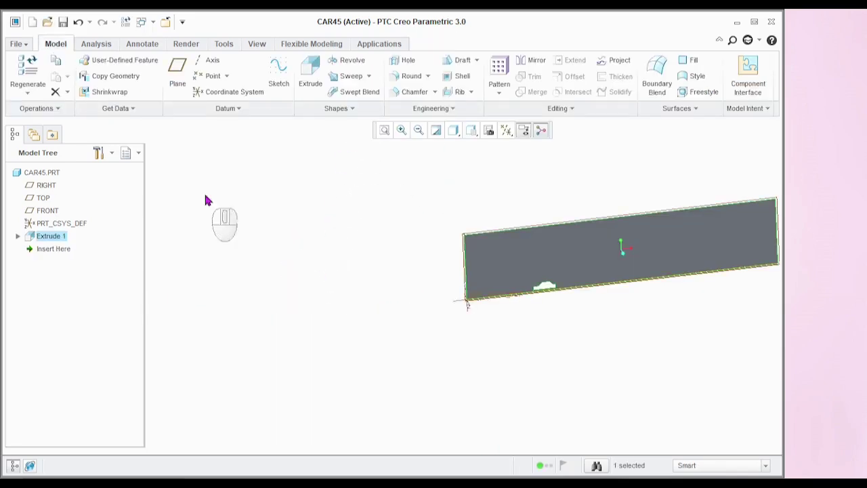
Save a copy of the part as an IGES file in the model folder, exporting solids instead of surfaces.
{"action": "left_click", "coordinate": [15, 45]}
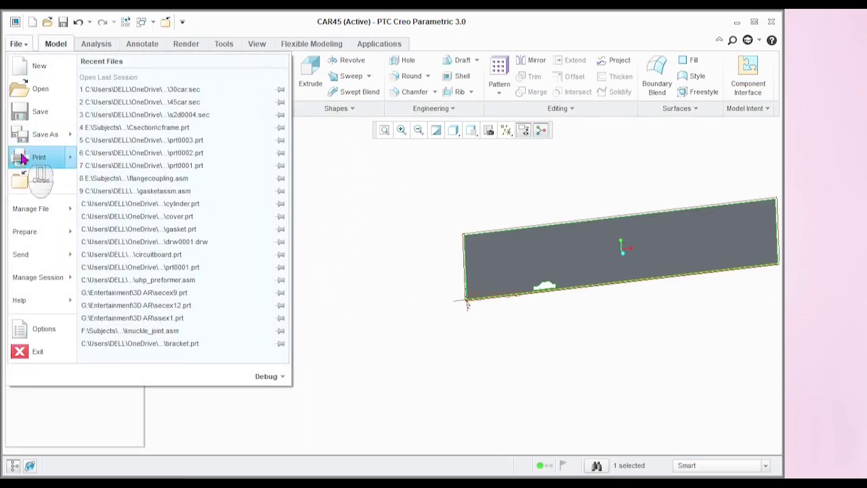
{"action": "mouse_move", "coordinate": [32, 134]}
{"action": "left_click", "coordinate": [163, 86]}
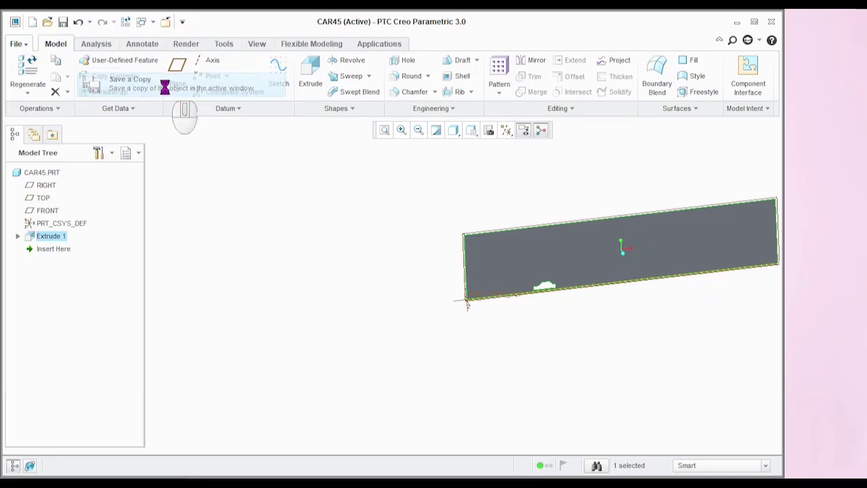
{"action": "left_click", "coordinate": [321, 419]}
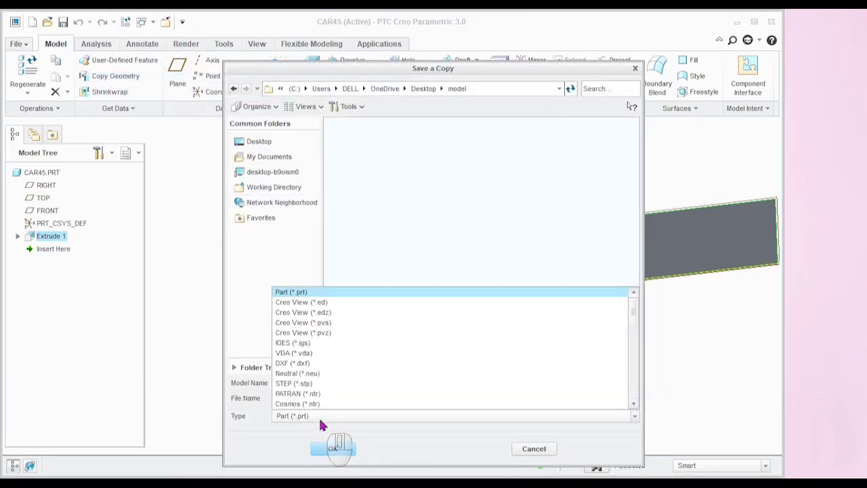
{"action": "left_click", "coordinate": [312, 343]}
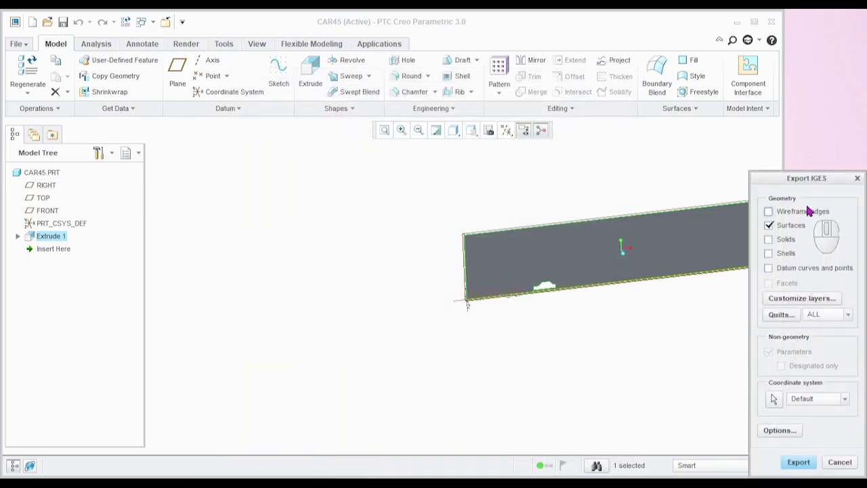
{"action": "left_click_drag", "start_coordinate": [807, 178], "coordinate": [460, 77]}
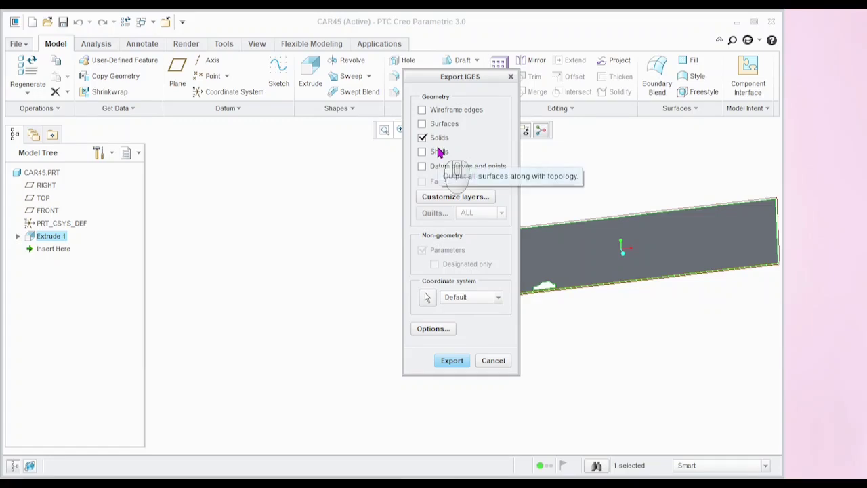
{"action": "left_click", "coordinate": [454, 362]}
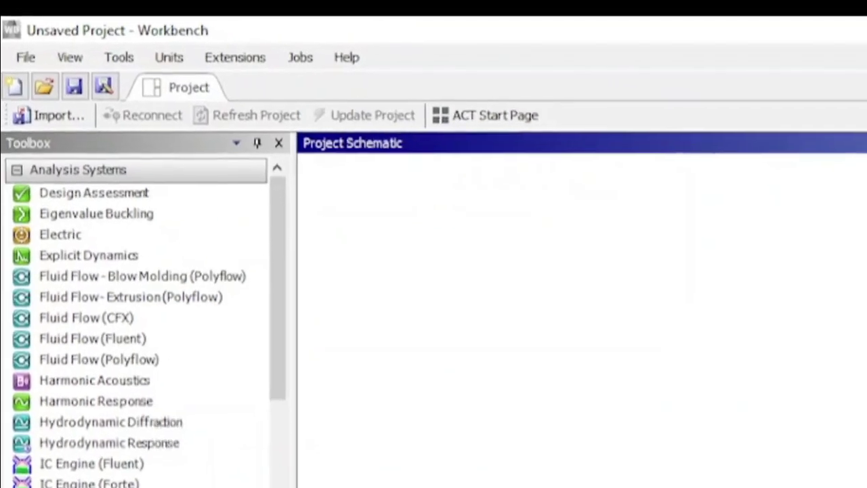
Add a Fluid Flow (Fluent) analysis system to the project schematic.
{"action": "left_click", "coordinate": [103, 364]}
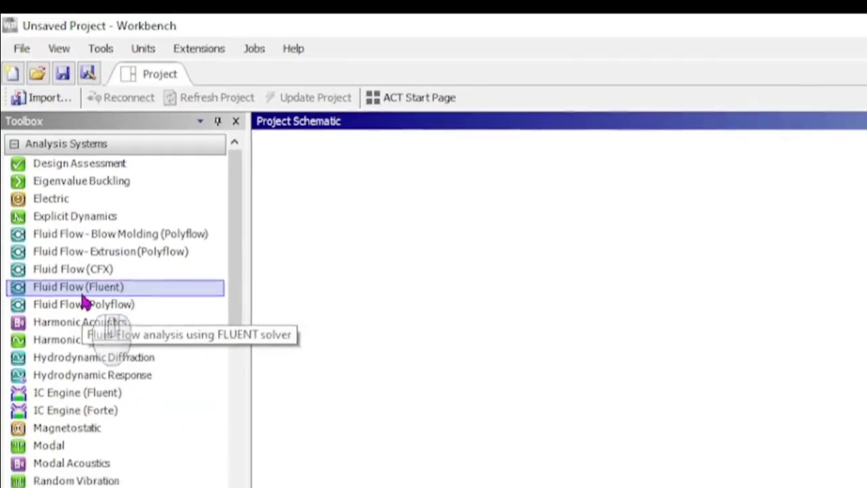
{"action": "double_click", "coordinate": [59, 214]}
{"action": "left_click", "coordinate": [297, 172]}
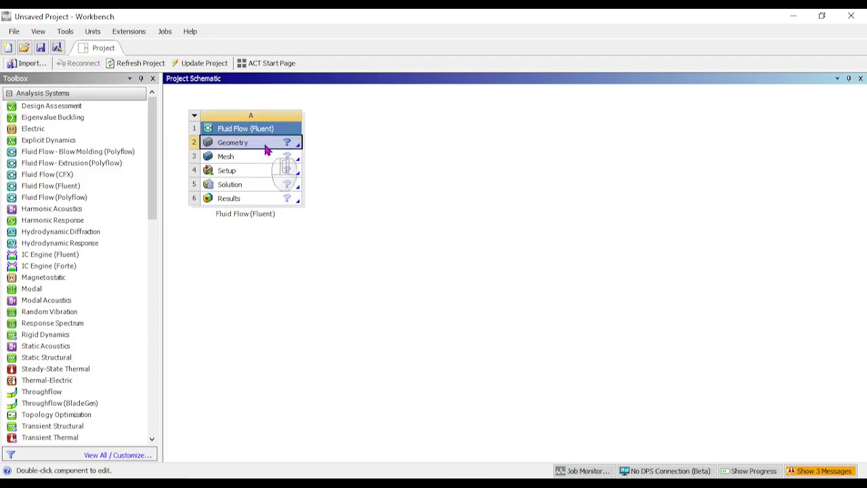
Import car45.igs from the model folder as the geometry of the Fluent system.
{"action": "right_click", "coordinate": [266, 149]}
{"action": "mouse_move", "coordinate": [373, 180]}
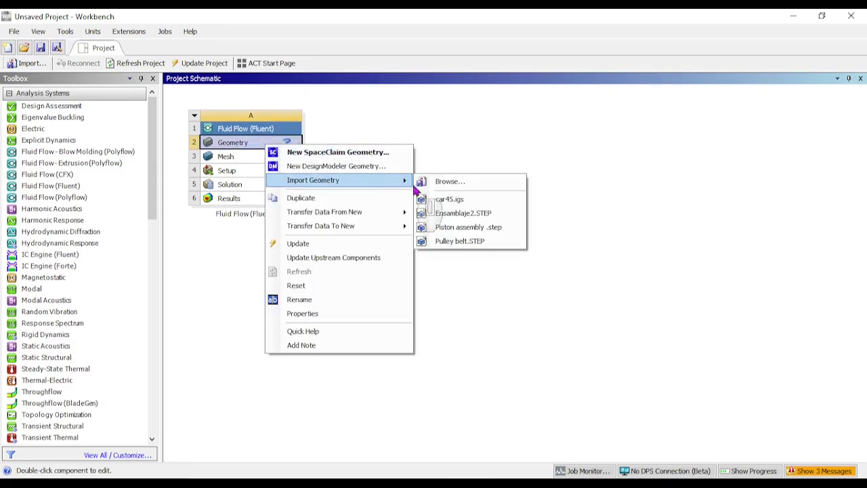
{"action": "left_click", "coordinate": [453, 183]}
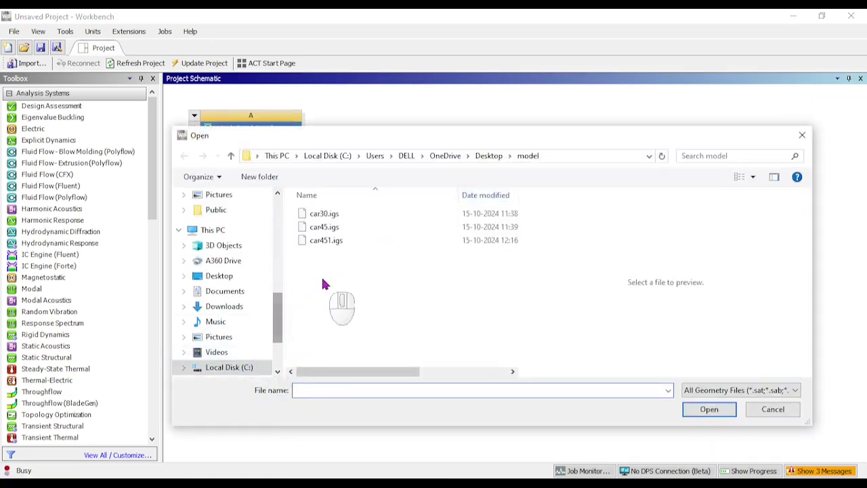
{"action": "left_click", "coordinate": [330, 229]}
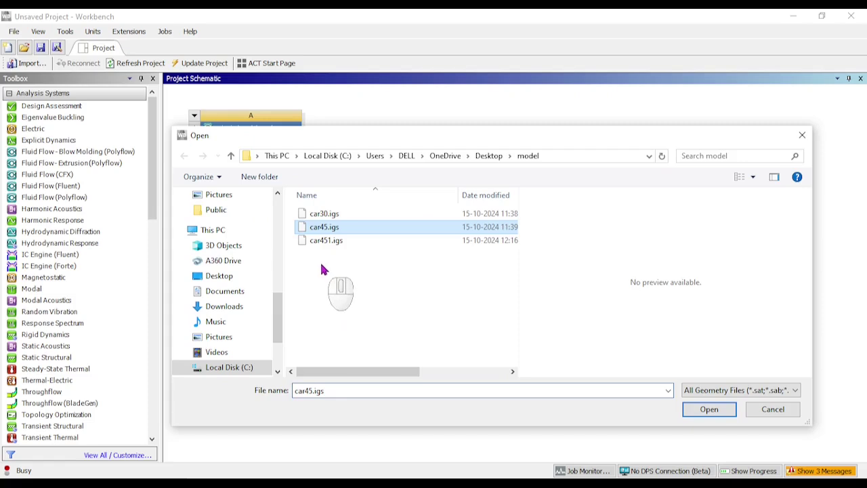
{"action": "left_click", "coordinate": [709, 409]}
Open the geometry for editing in DesignModeler and generate the imported car45 body.
{"action": "right_click", "coordinate": [285, 146]}
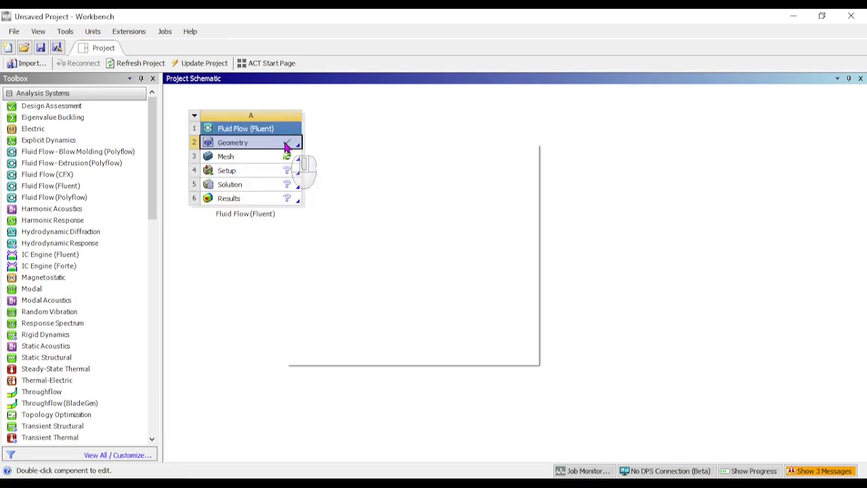
{"action": "left_click", "coordinate": [357, 165]}
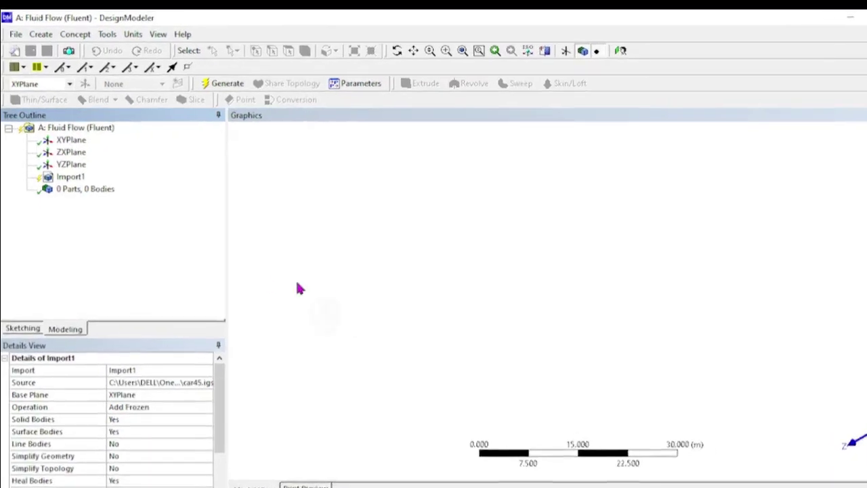
{"action": "left_click", "coordinate": [71, 178]}
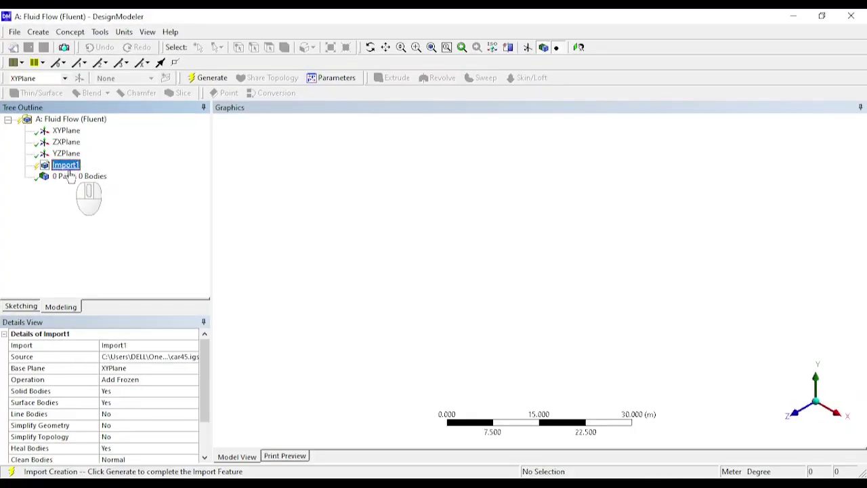
{"action": "left_click", "coordinate": [206, 78]}
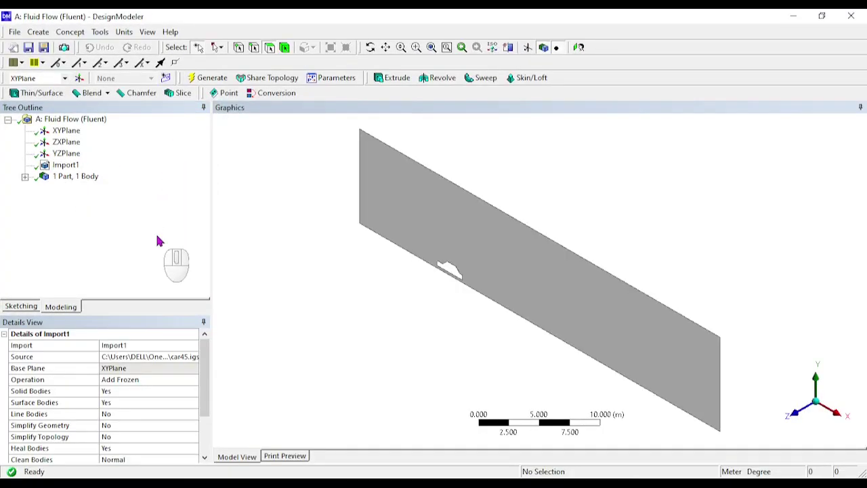
Define a Surfaces From Faces feature using the large front face of the flow domain around the car cutout.
{"action": "middle_click_drag", "start_coordinate": [439, 329], "coordinate": [514, 292]}
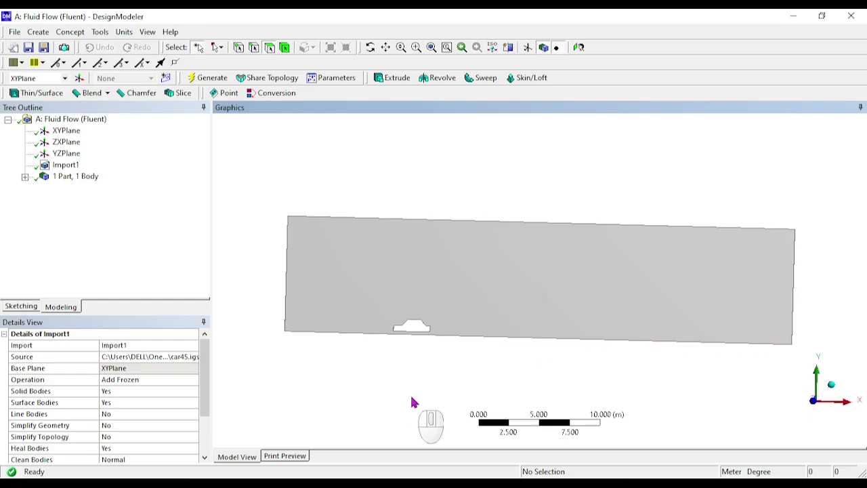
{"action": "scroll", "coordinate": [405, 366], "scroll_direction": "up", "scroll_amount": 4}
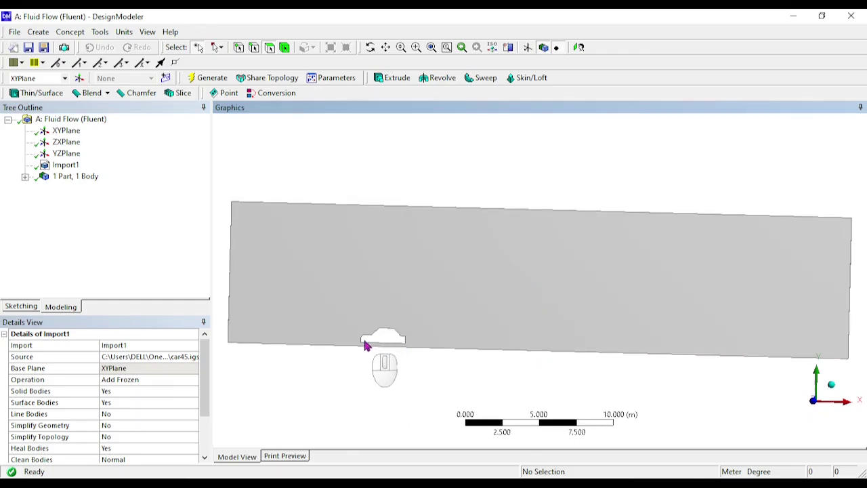
{"action": "scroll", "coordinate": [343, 366], "scroll_direction": "down", "scroll_amount": 3}
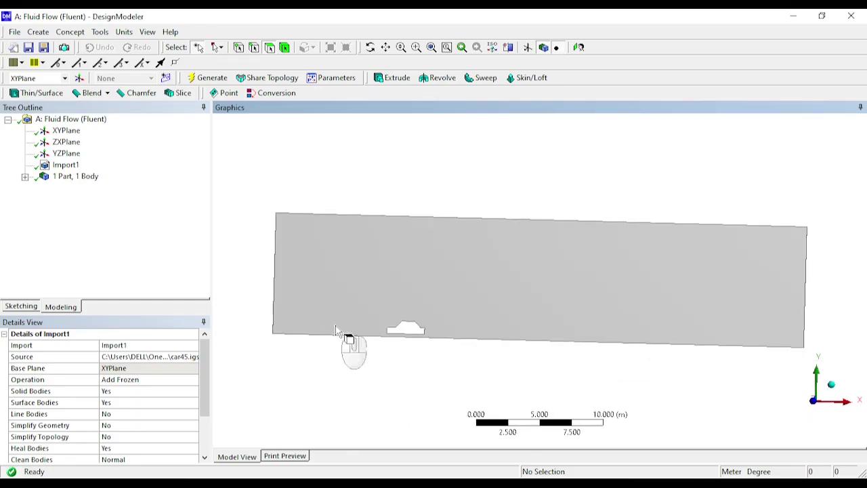
{"action": "left_click", "coordinate": [25, 176]}
{"action": "left_click", "coordinate": [70, 32]}
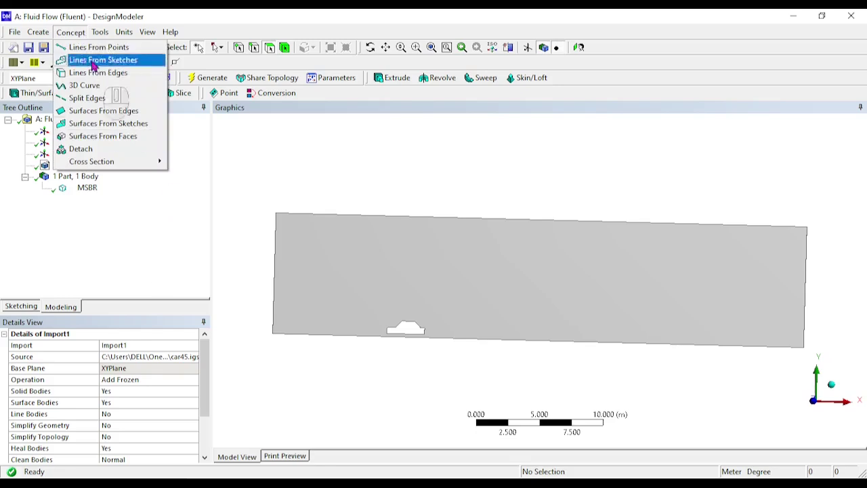
{"action": "left_click", "coordinate": [68, 33]}
{"action": "left_click", "coordinate": [69, 32]}
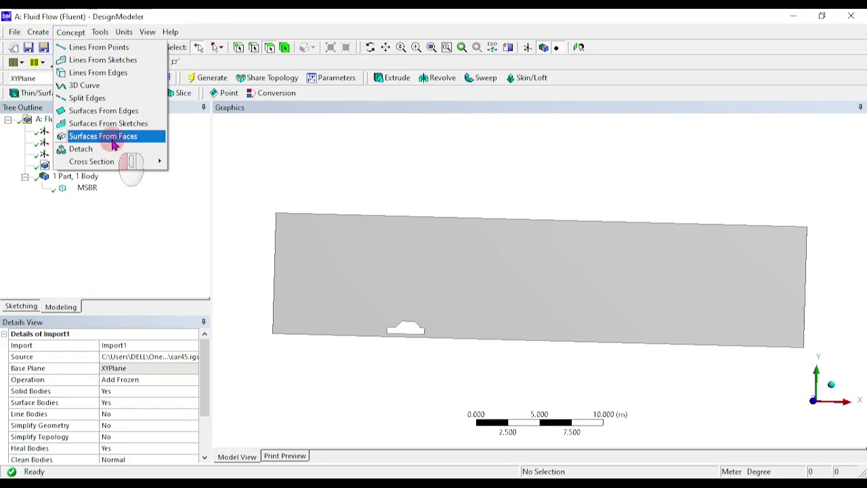
{"action": "left_click", "coordinate": [112, 142]}
{"action": "left_click", "coordinate": [568, 291]}
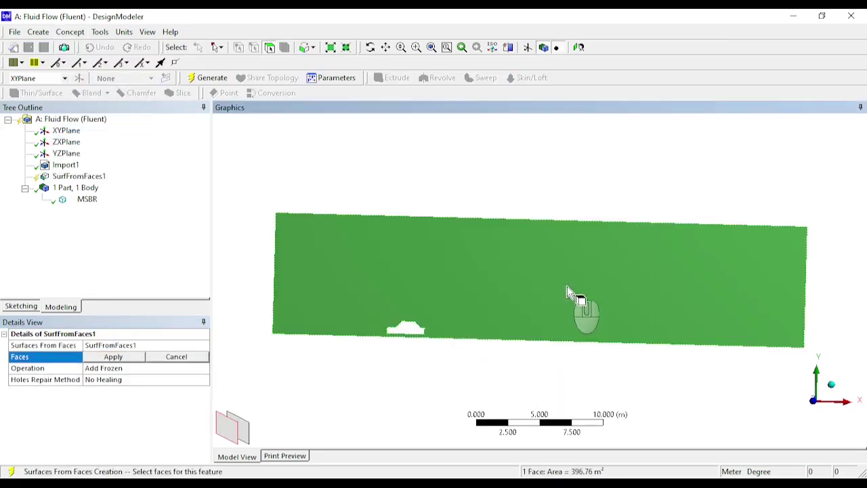
{"action": "left_click", "coordinate": [129, 361]}
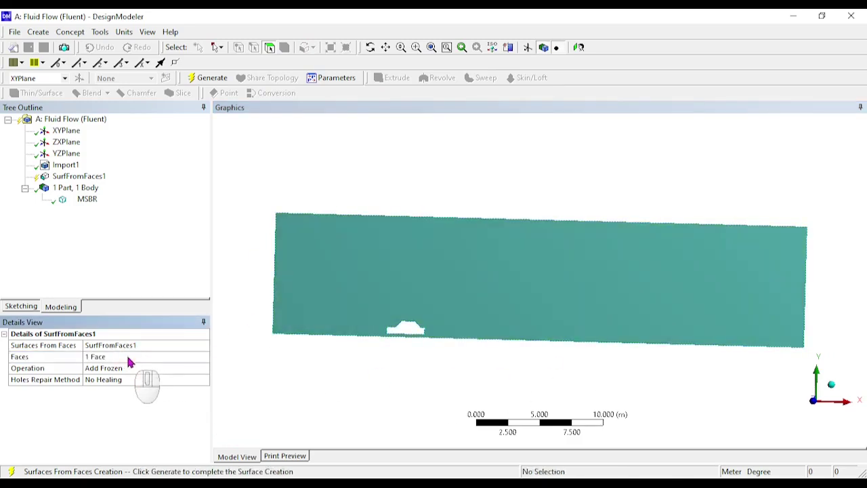
Generate the surface feature SurfFromFaces1.
{"action": "left_click", "coordinate": [88, 177]}
{"action": "right_click", "coordinate": [89, 180]}
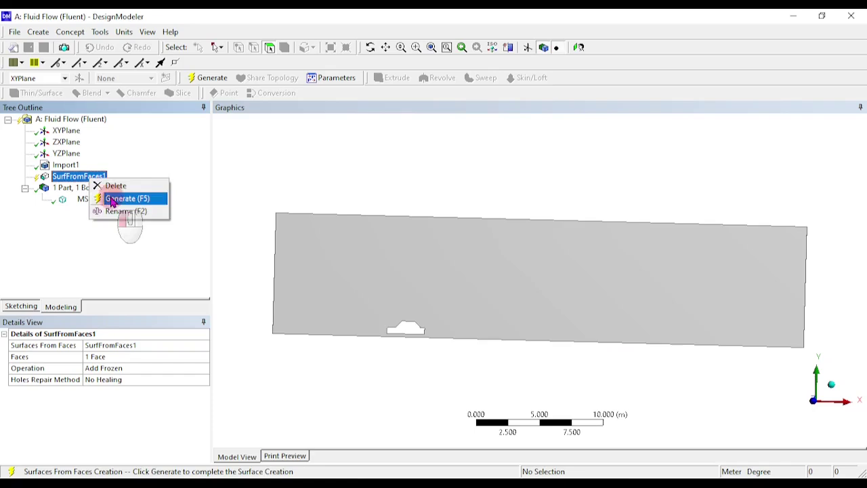
{"action": "left_click", "coordinate": [111, 198]}
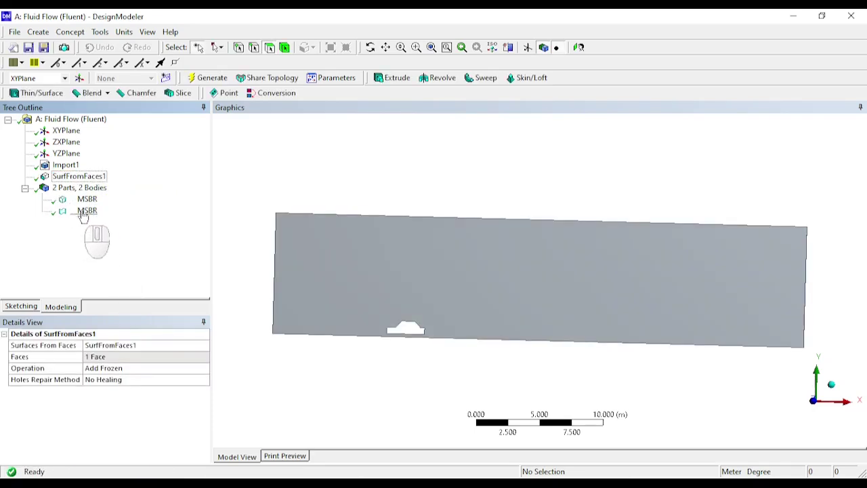
Compare the two MSBR bodies and suppress the solid one.
{"action": "left_click", "coordinate": [88, 200]}
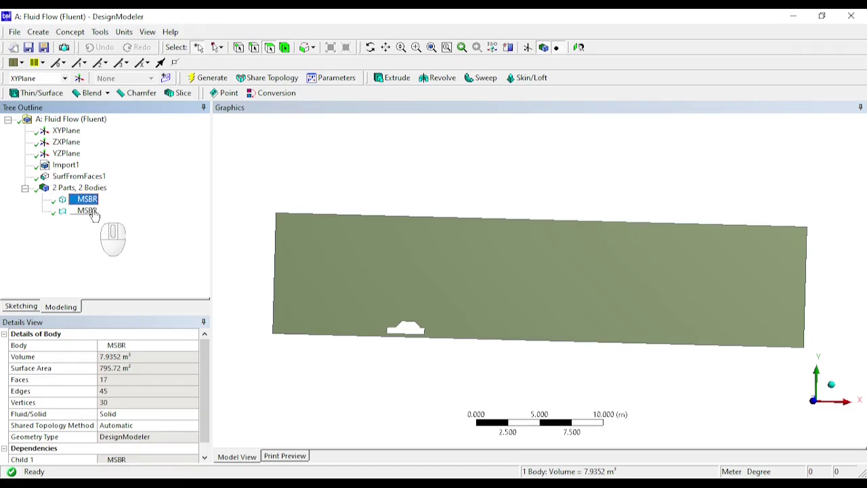
{"action": "left_click", "coordinate": [86, 211]}
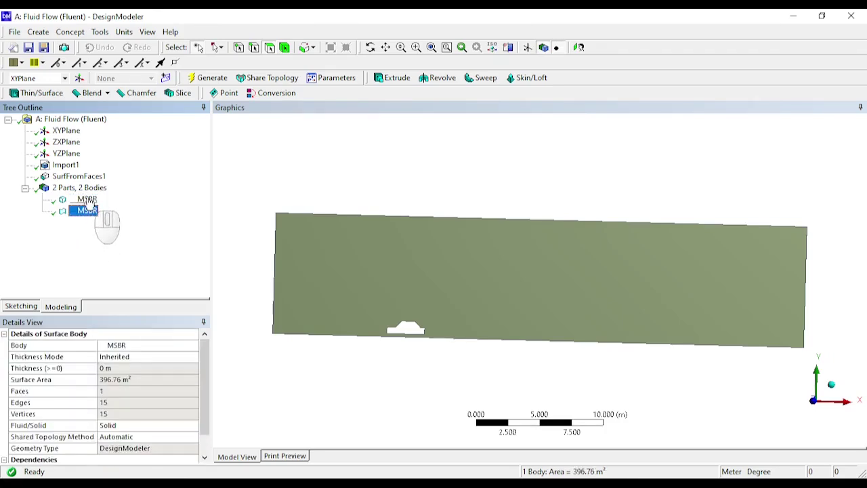
{"action": "left_click", "coordinate": [88, 199]}
{"action": "right_click", "coordinate": [90, 201]}
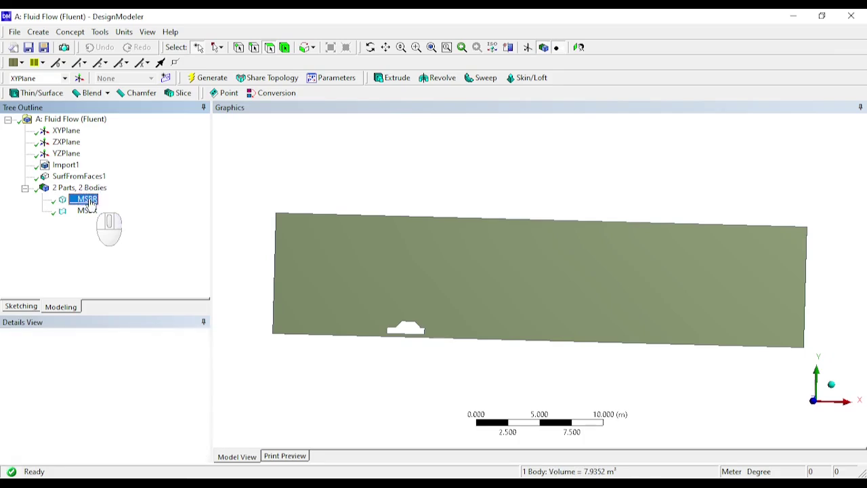
{"action": "left_click", "coordinate": [163, 240]}
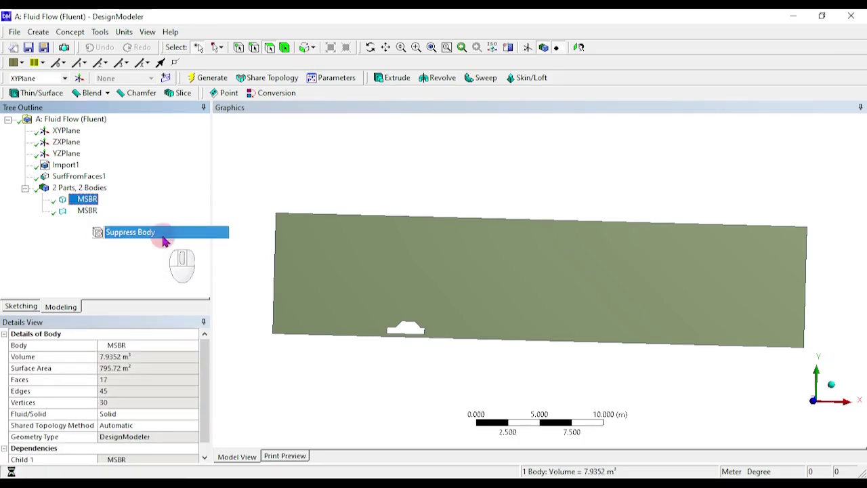
Set the Fluid/Solid property of the remaining MSBR surface body to Fluid.
{"action": "left_click", "coordinate": [87, 211]}
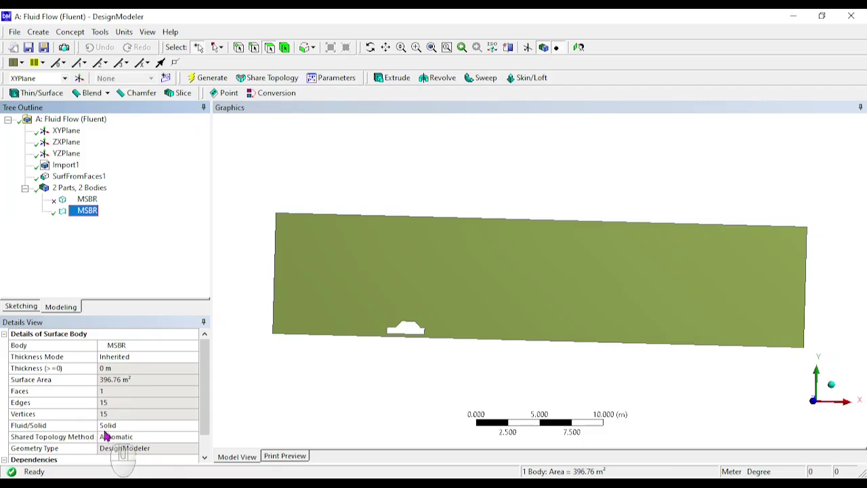
{"action": "left_click", "coordinate": [180, 427]}
{"action": "left_click", "coordinate": [194, 427]}
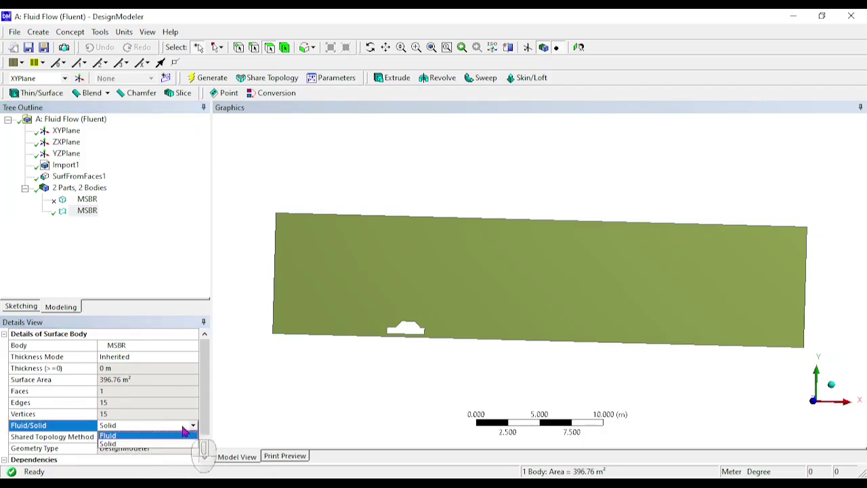
{"action": "left_click", "coordinate": [147, 440]}
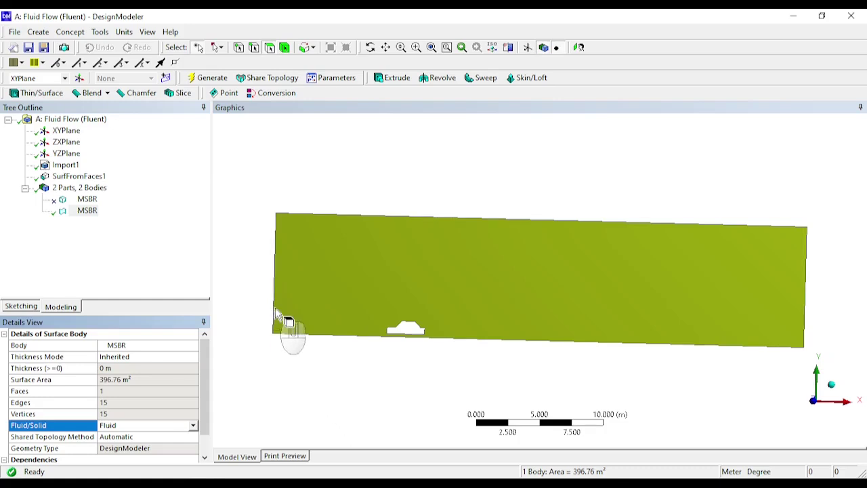
{"action": "left_click", "coordinate": [397, 372]}
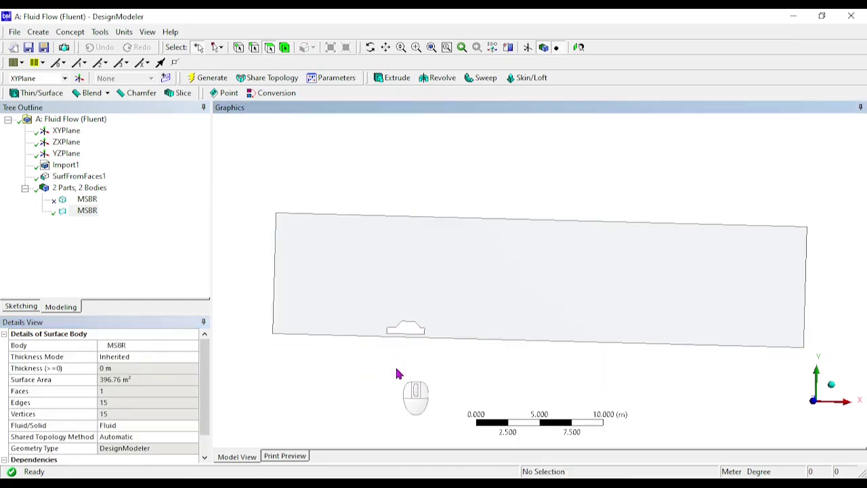
Check the fluid surface body, close DesignModeler and open the Fluent system's mesh in Meshing.
{"action": "scroll", "coordinate": [397, 362], "scroll_direction": "up", "scroll_amount": 2, "text": "ctrl"}
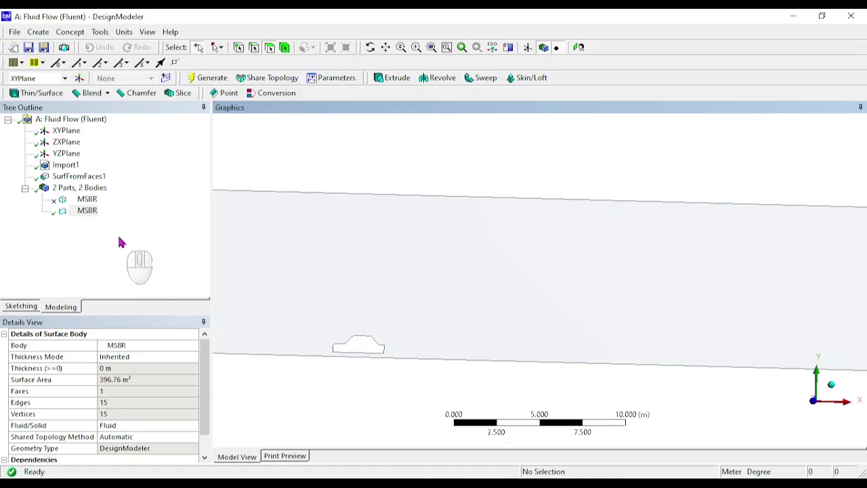
{"action": "left_click", "coordinate": [86, 212]}
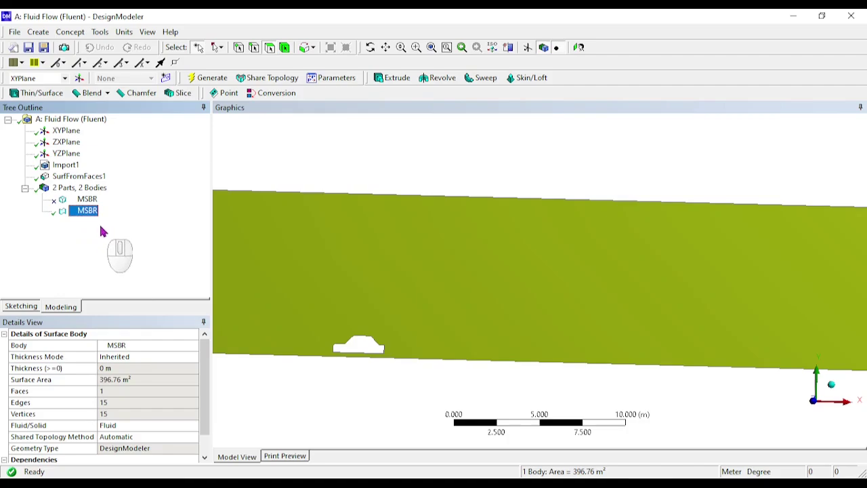
{"action": "left_click", "coordinate": [850, 16]}
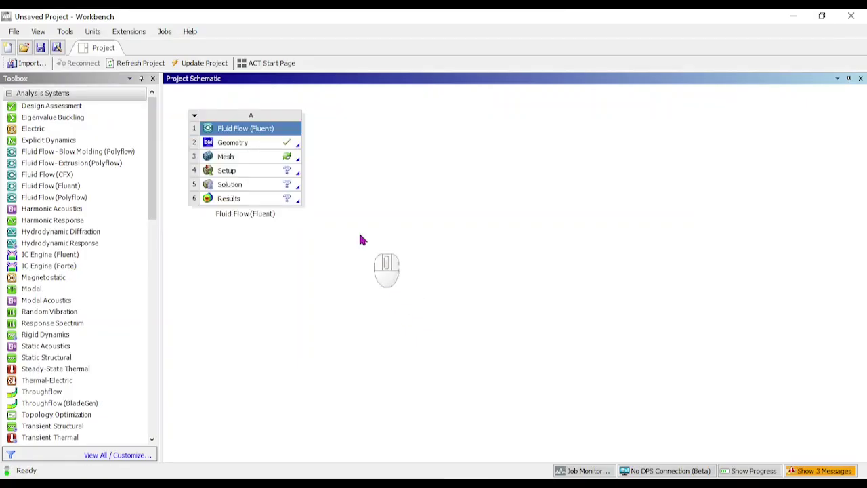
{"action": "left_click", "coordinate": [270, 161]}
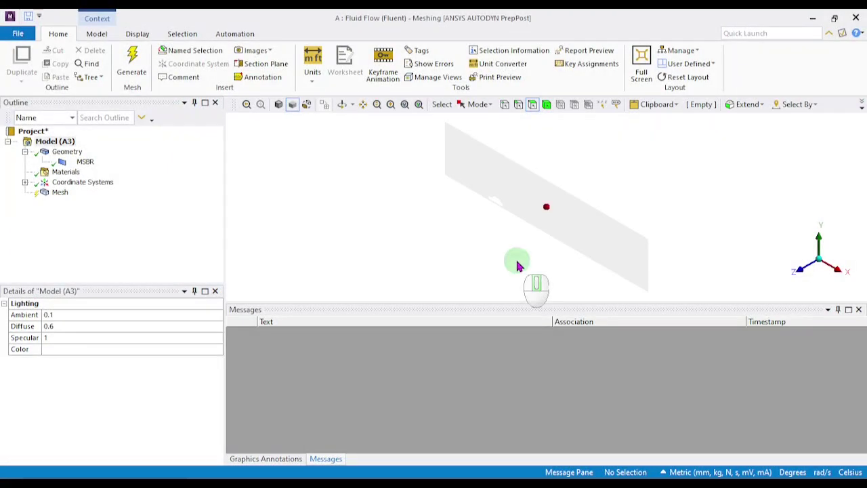
Check the fluid surface in a near-front view and select its face.
{"action": "middle_click_drag", "start_coordinate": [517, 267], "coordinate": [589, 248]}
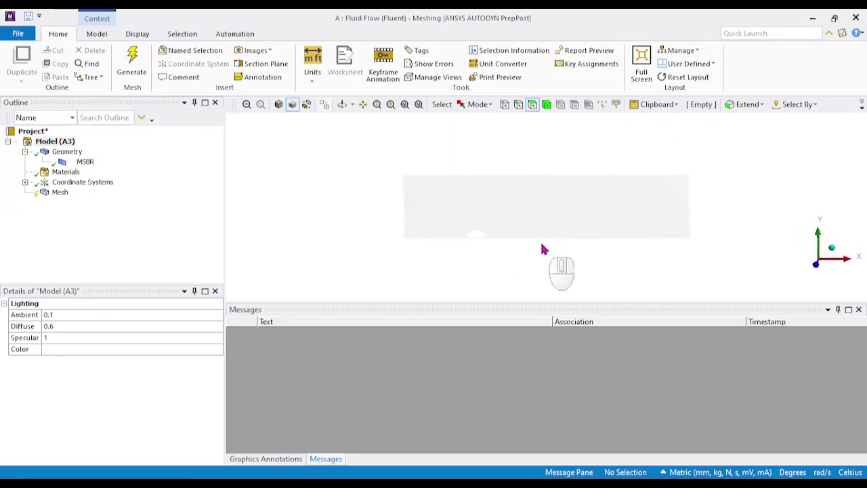
{"action": "scroll", "coordinate": [536, 249], "scroll_direction": "up", "scroll_amount": 3}
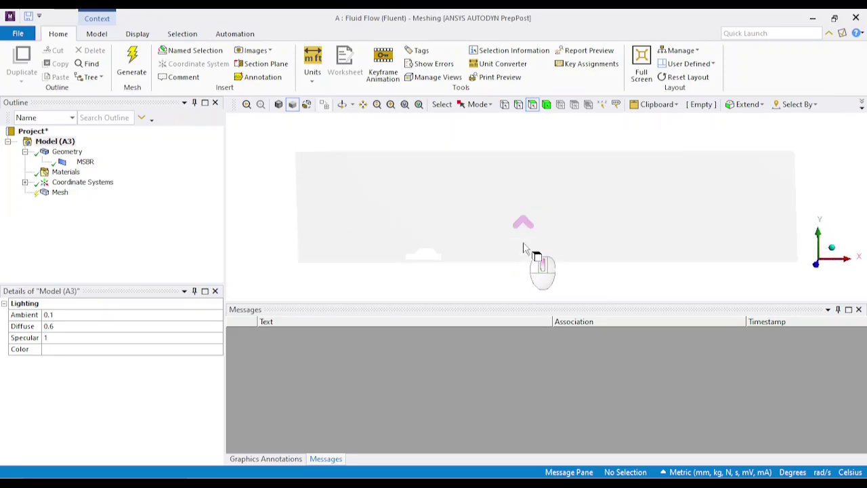
{"action": "left_click", "coordinate": [588, 231]}
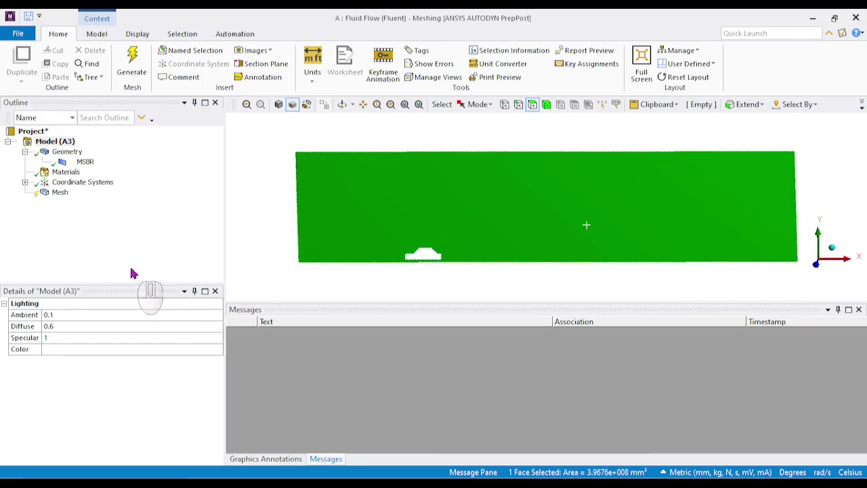
Set Use Adaptive Sizing to Yes in the mesh sizing settings and generate the mesh.
{"action": "left_click", "coordinate": [67, 152]}
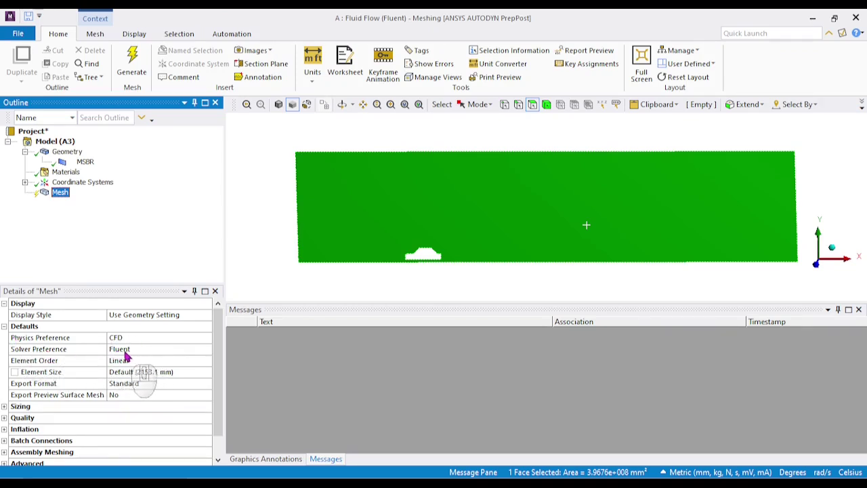
{"action": "left_click", "coordinate": [5, 408]}
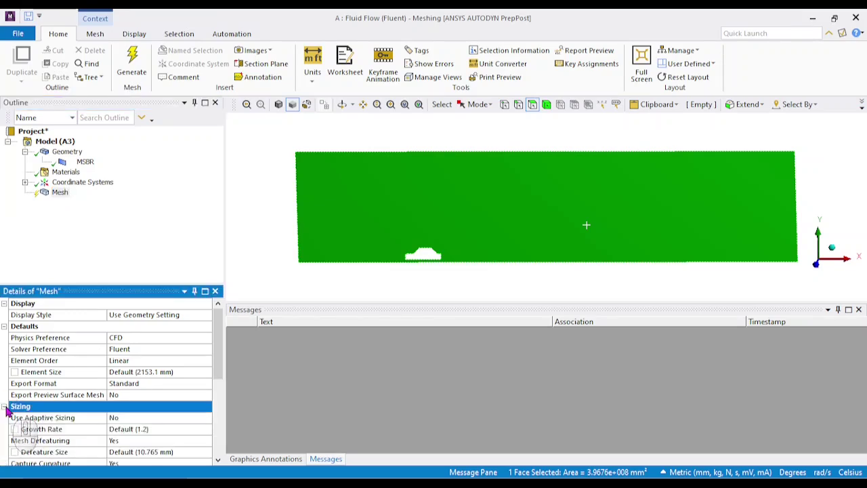
{"action": "left_click", "coordinate": [195, 418]}
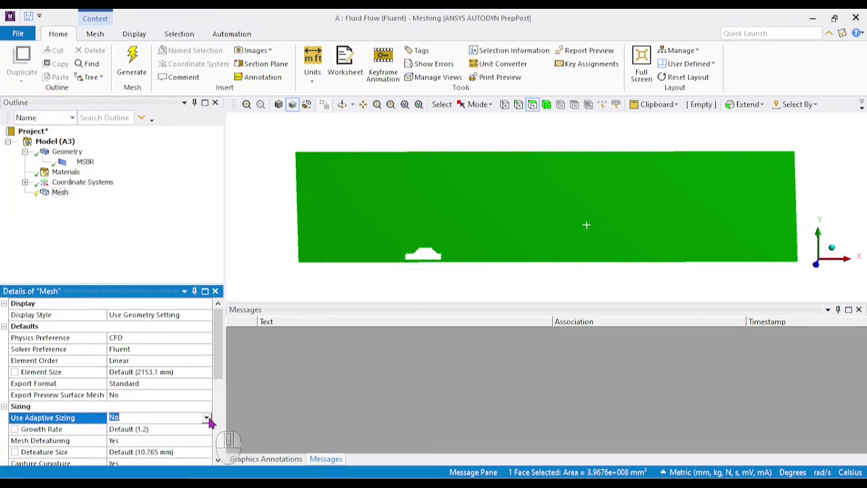
{"action": "left_click", "coordinate": [207, 419]}
{"action": "left_click", "coordinate": [155, 437]}
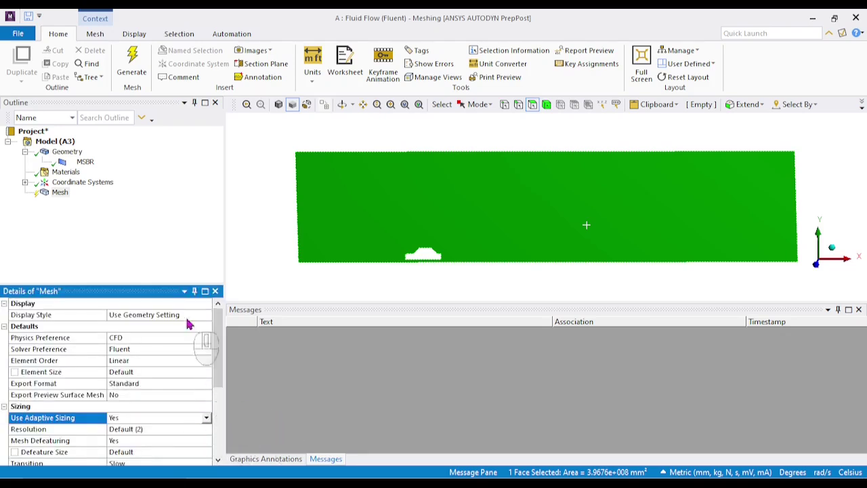
{"action": "right_click", "coordinate": [61, 193]}
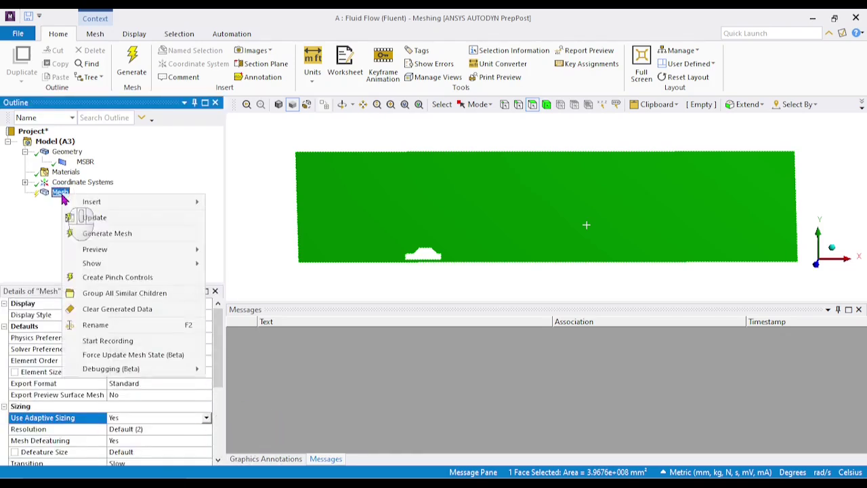
{"action": "left_click", "coordinate": [95, 233]}
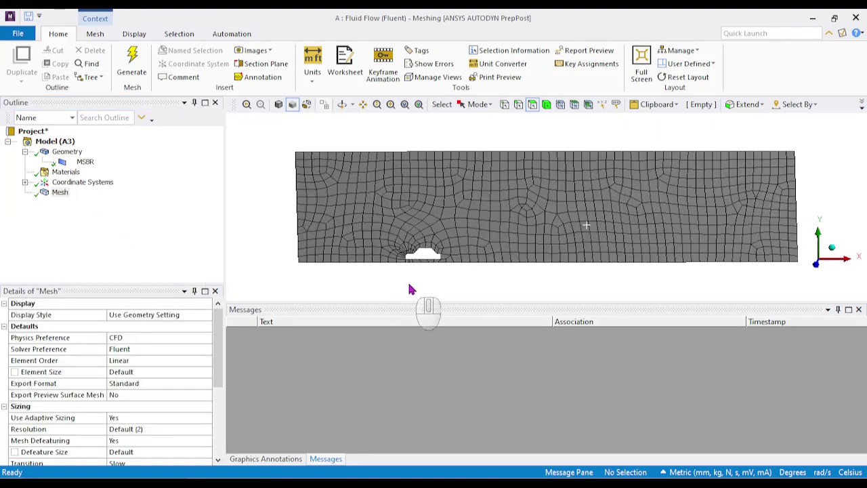
Examine the element size and distribution of the generated mesh around the car profile.
{"action": "scroll", "coordinate": [407, 286], "scroll_direction": "up", "scroll_amount": 2}
{"action": "scroll", "coordinate": [408, 291], "scroll_direction": "down", "scroll_amount": 2}
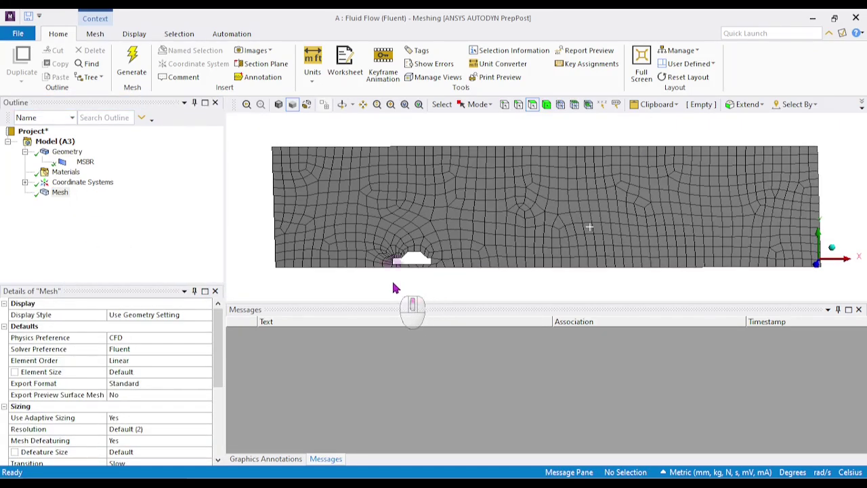
{"action": "scroll", "coordinate": [397, 286], "scroll_direction": "up", "scroll_amount": 3}
{"action": "scroll", "coordinate": [351, 292], "scroll_direction": "down", "scroll_amount": 2}
{"action": "scroll", "coordinate": [350, 292], "scroll_direction": "up", "scroll_amount": 2}
{"action": "scroll", "coordinate": [348, 291], "scroll_direction": "down", "scroll_amount": 2}
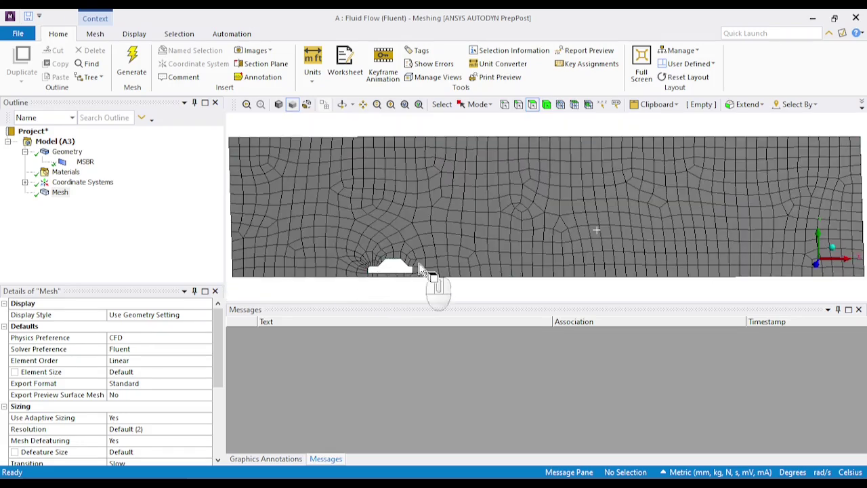
{"action": "scroll", "coordinate": [389, 285], "scroll_direction": "up", "scroll_amount": 1}
{"action": "scroll", "coordinate": [380, 283], "scroll_direction": "down", "scroll_amount": 1}
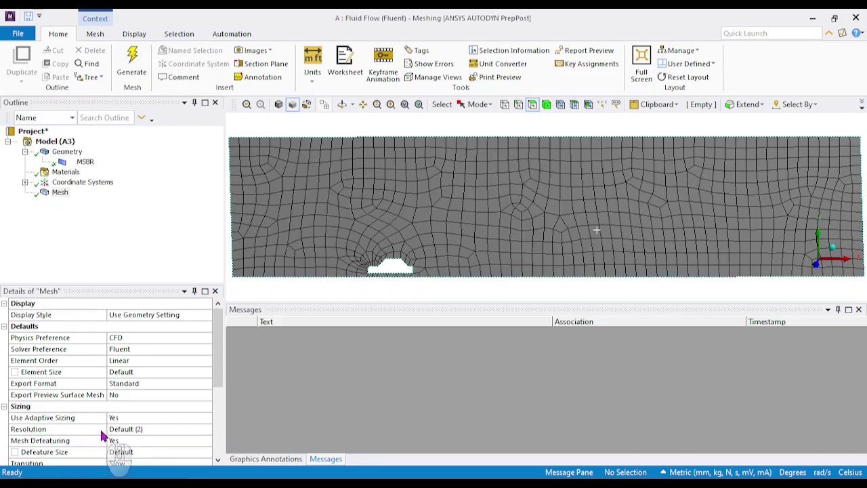
Set the mesh sizing resolution to 5 and regenerate the mesh.
{"action": "left_click", "coordinate": [136, 428]}
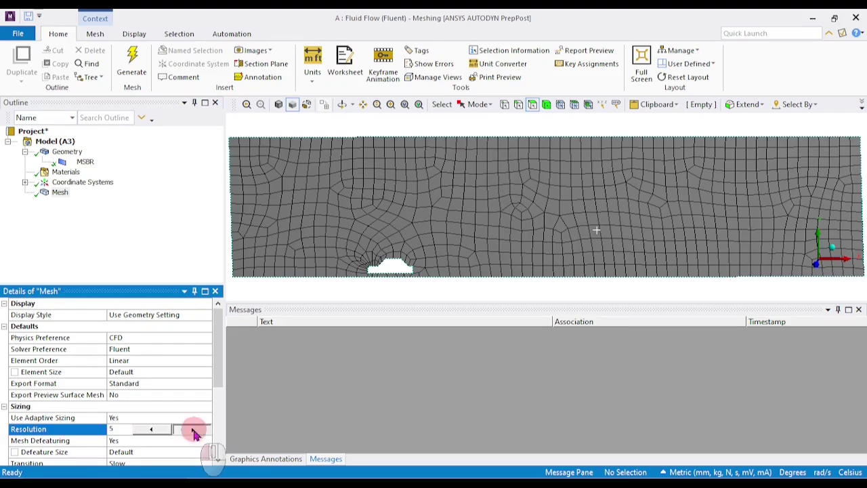
{"action": "right_click", "coordinate": [59, 194]}
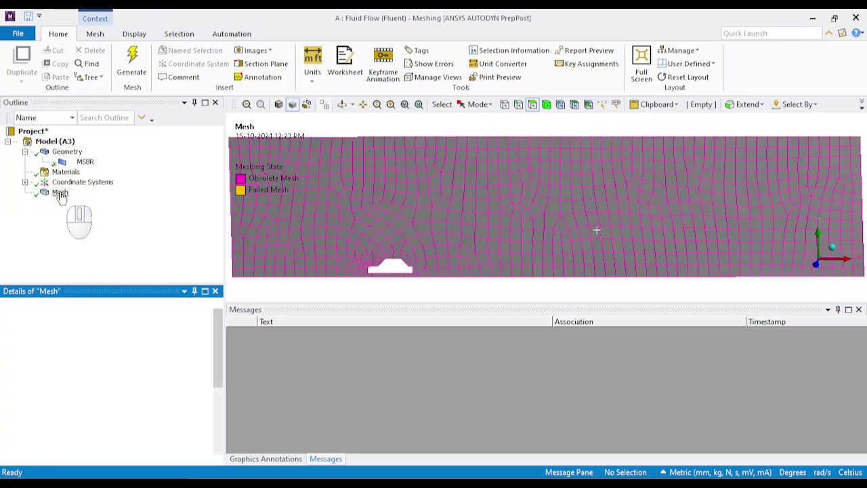
{"action": "left_click", "coordinate": [116, 230]}
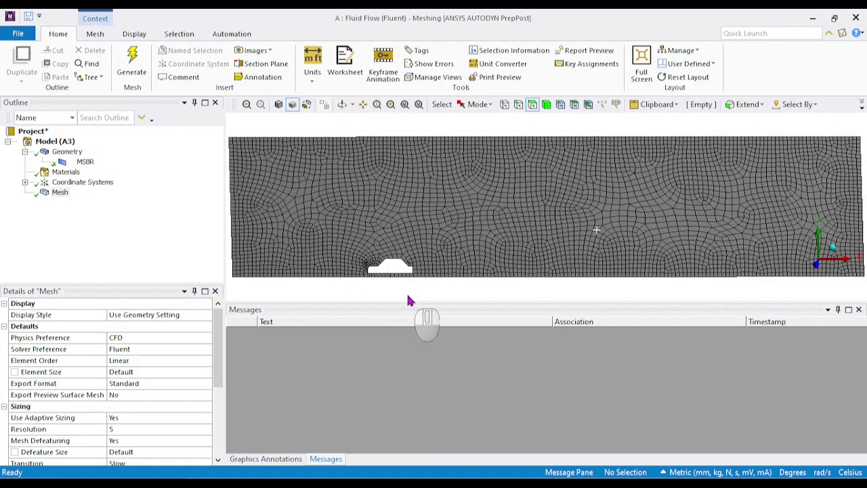
Examine the finer mesh over the whole domain and close up around the car outline.
{"action": "scroll", "coordinate": [409, 300], "scroll_direction": "down", "scroll_amount": 2}
{"action": "scroll", "coordinate": [447, 246], "scroll_direction": "up", "scroll_amount": 1}
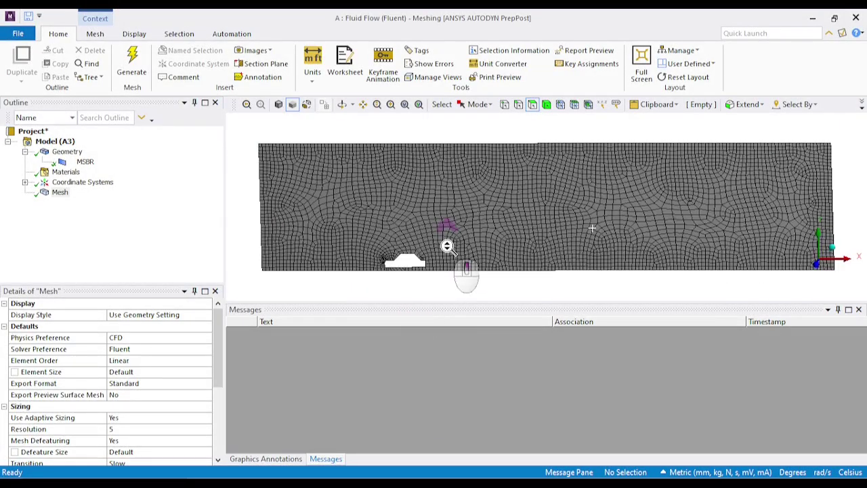
{"action": "scroll", "coordinate": [333, 242], "scroll_direction": "up", "scroll_amount": 2}
{"action": "scroll", "coordinate": [348, 252], "scroll_direction": "down", "scroll_amount": 2}
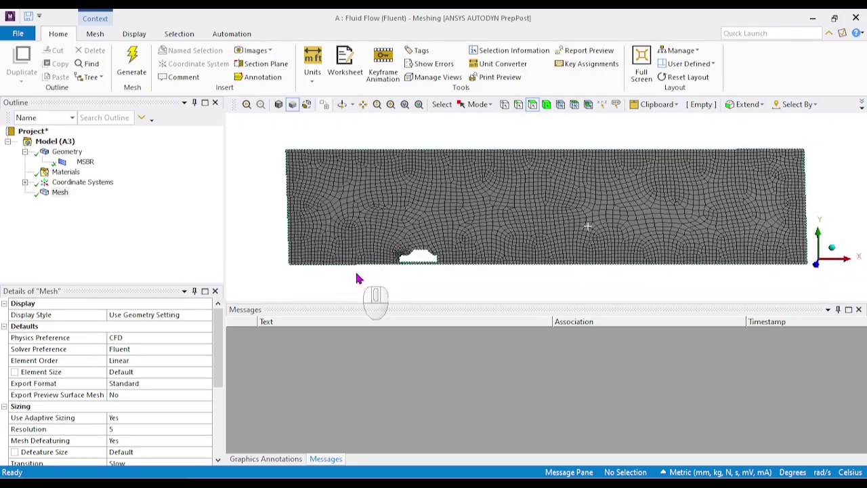
{"action": "scroll", "coordinate": [359, 278], "scroll_direction": "up", "scroll_amount": 1}
{"action": "scroll", "coordinate": [367, 271], "scroll_direction": "down", "scroll_amount": 2}
{"action": "scroll", "coordinate": [401, 283], "scroll_direction": "up", "scroll_amount": 3}
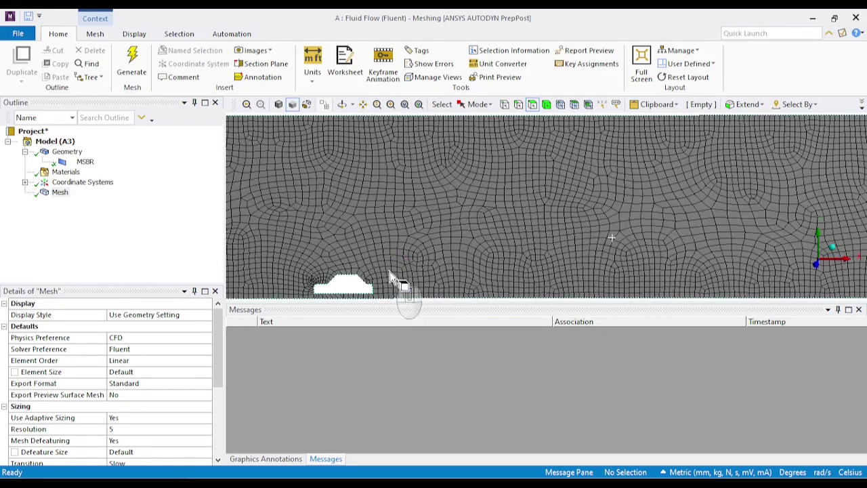
{"action": "middle_click_drag", "start_coordinate": [407, 261], "coordinate": [405, 251], "text": "ctrl"}
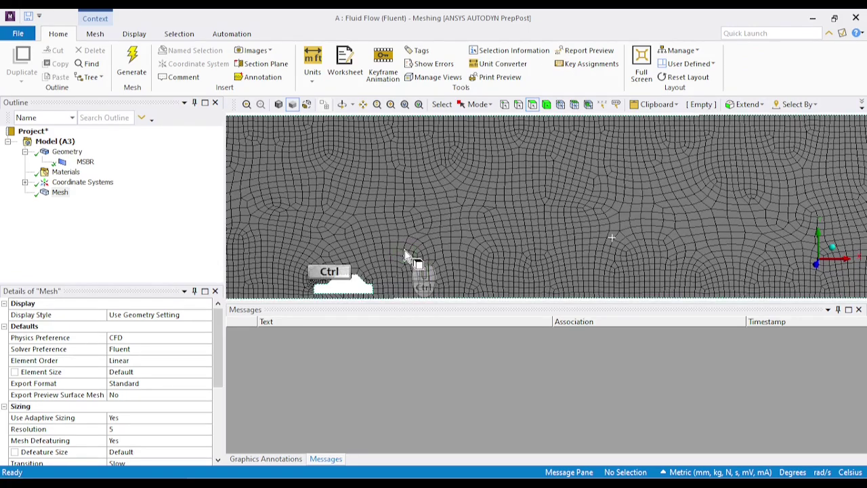
{"action": "scroll", "coordinate": [404, 258], "scroll_direction": "up", "scroll_amount": 3, "text": "ctrl"}
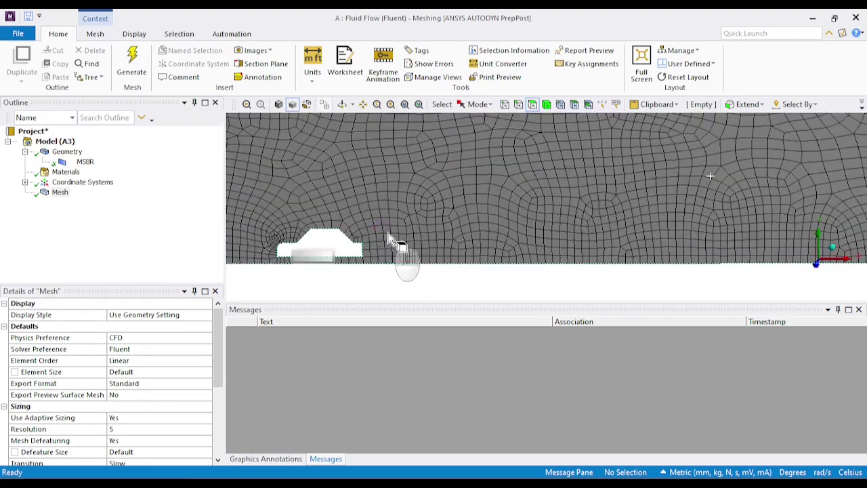
{"action": "scroll", "coordinate": [389, 241], "scroll_direction": "up", "scroll_amount": 4, "text": "ctrl"}
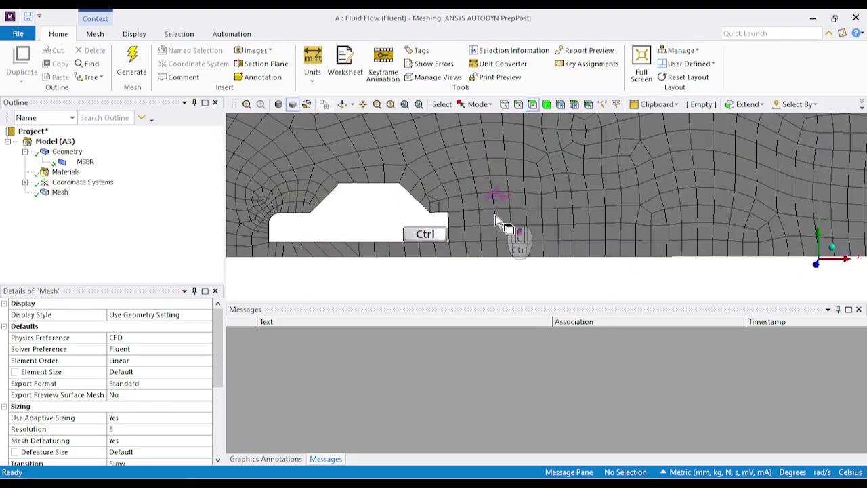
{"action": "scroll", "coordinate": [329, 228], "scroll_direction": "up", "scroll_amount": 2, "text": "ctrl"}
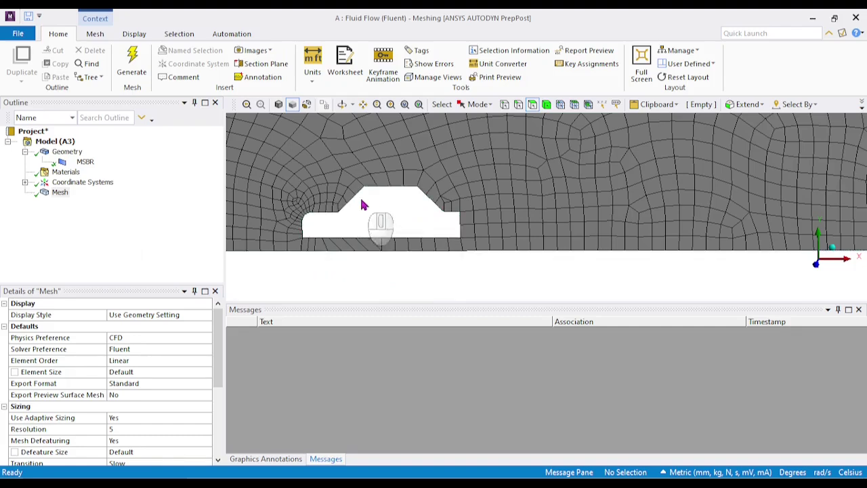
Insert a Refinement control under the mesh.
{"action": "right_click", "coordinate": [60, 195]}
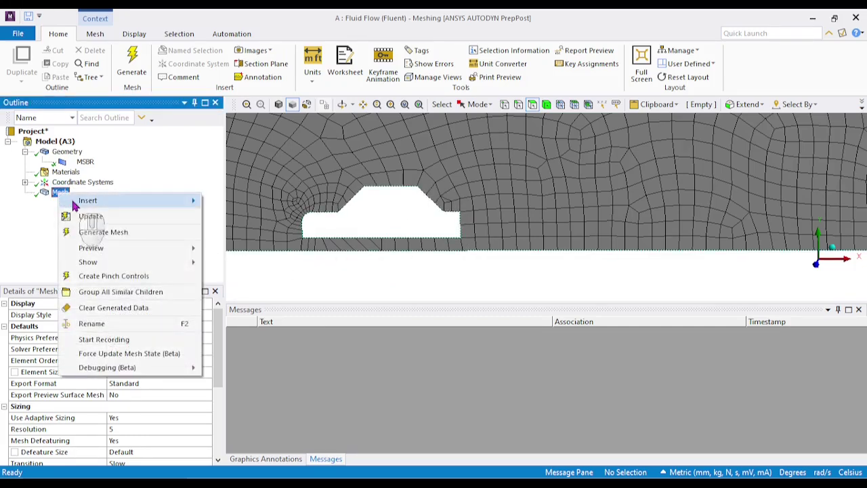
{"action": "mouse_move", "coordinate": [87, 205]}
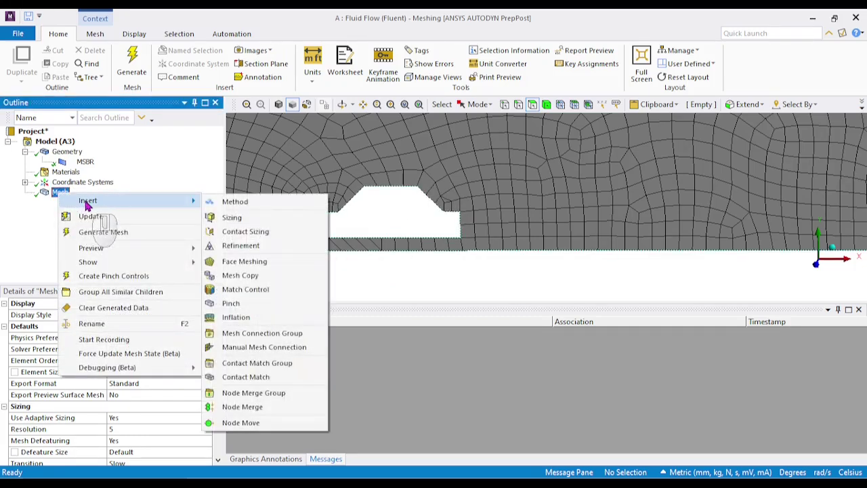
{"action": "left_click", "coordinate": [256, 248]}
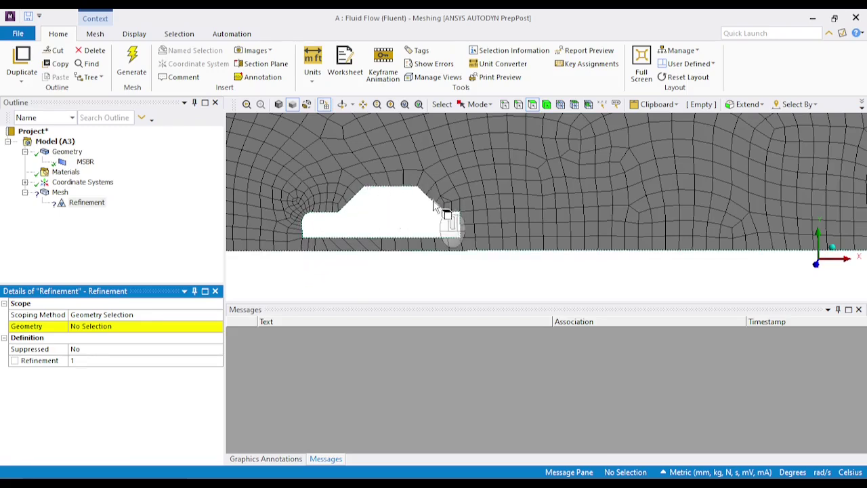
Create a named selection called carwall from all nine edges of the car outline.
{"action": "left_click", "coordinate": [518, 105]}
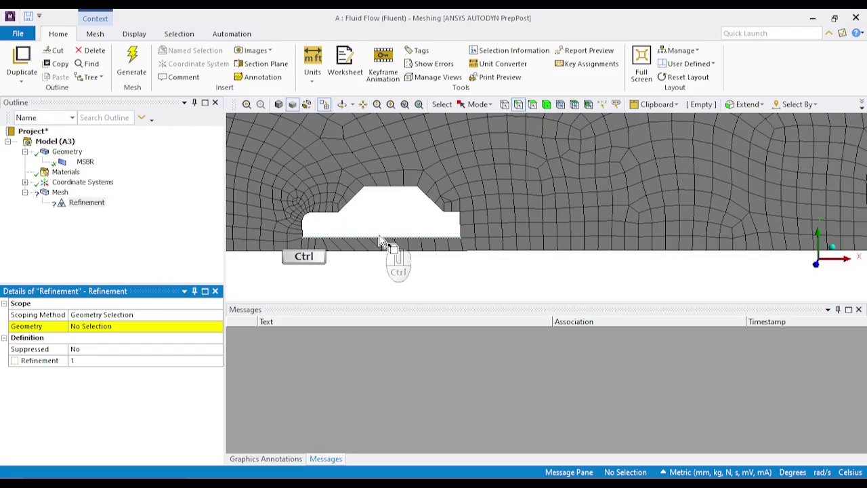
{"action": "left_click", "coordinate": [381, 241], "text": "ctrl"}
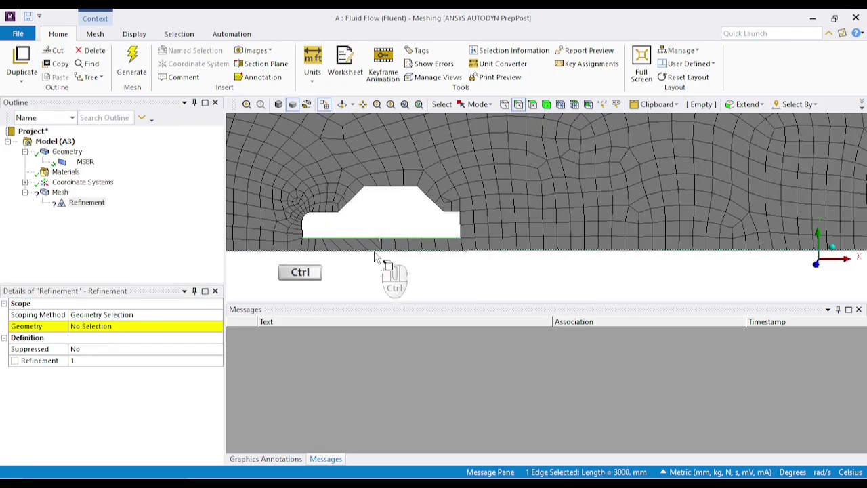
{"action": "left_click", "coordinate": [304, 231], "text": "ctrl"}
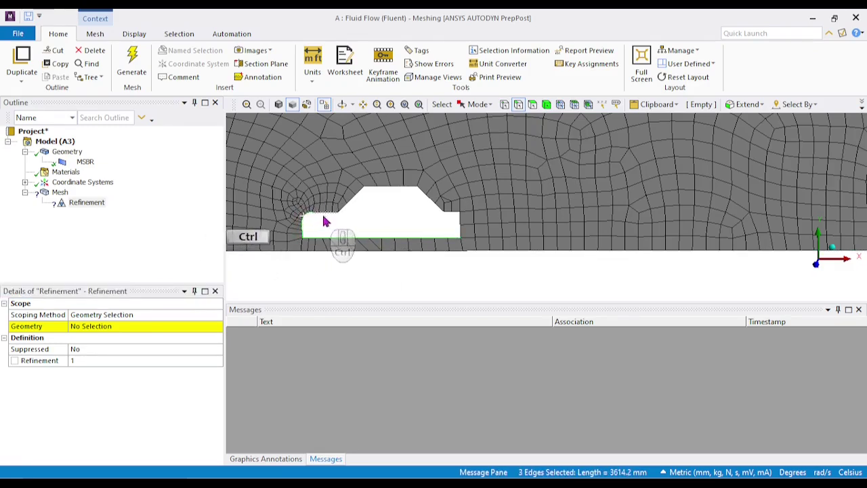
{"action": "left_click", "coordinate": [323, 214], "text": "ctrl"}
{"action": "left_click", "coordinate": [347, 210], "text": "ctrl"}
{"action": "left_click", "coordinate": [353, 198], "text": "ctrl"}
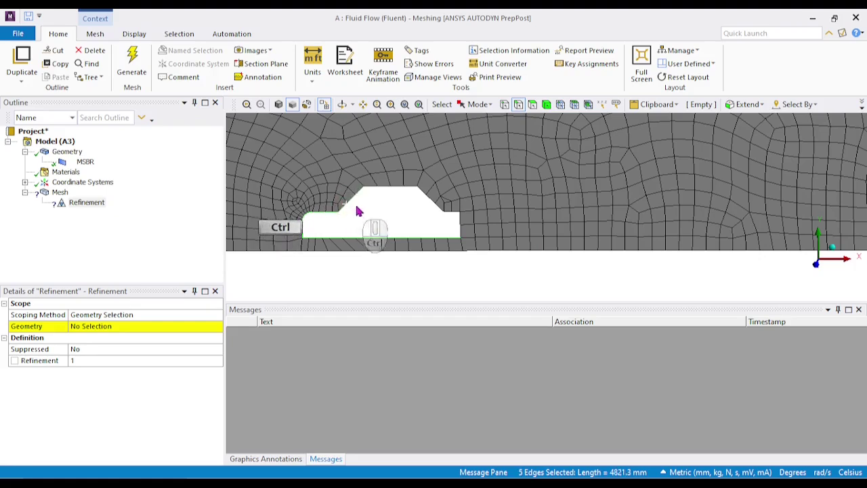
{"action": "left_click", "coordinate": [389, 187], "text": "ctrl"}
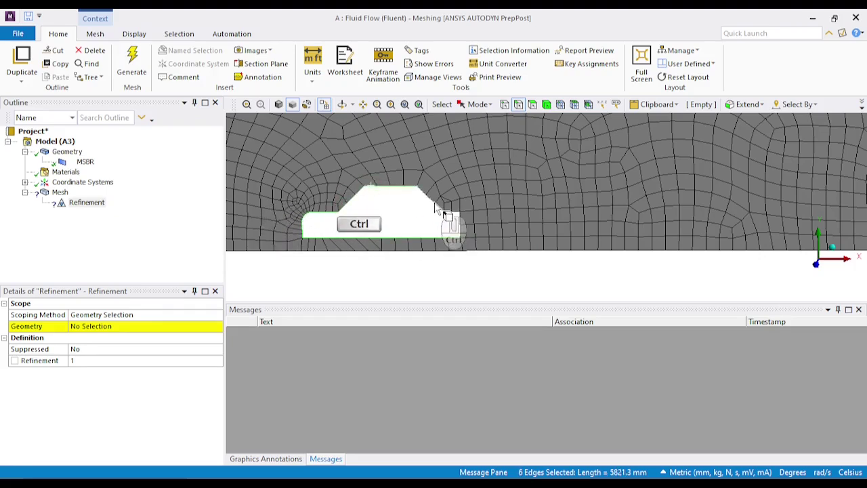
{"action": "left_click", "coordinate": [433, 199], "text": "ctrl"}
{"action": "left_click", "coordinate": [451, 213], "text": "ctrl"}
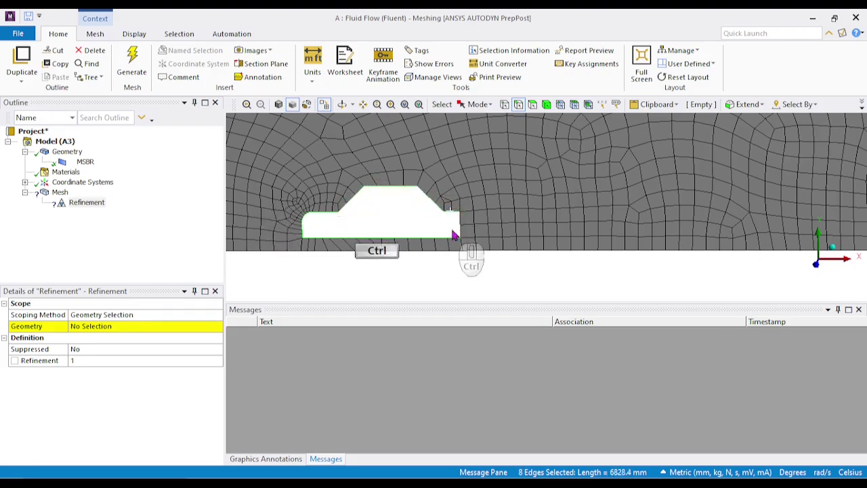
{"action": "left_click", "coordinate": [459, 230], "text": "ctrl"}
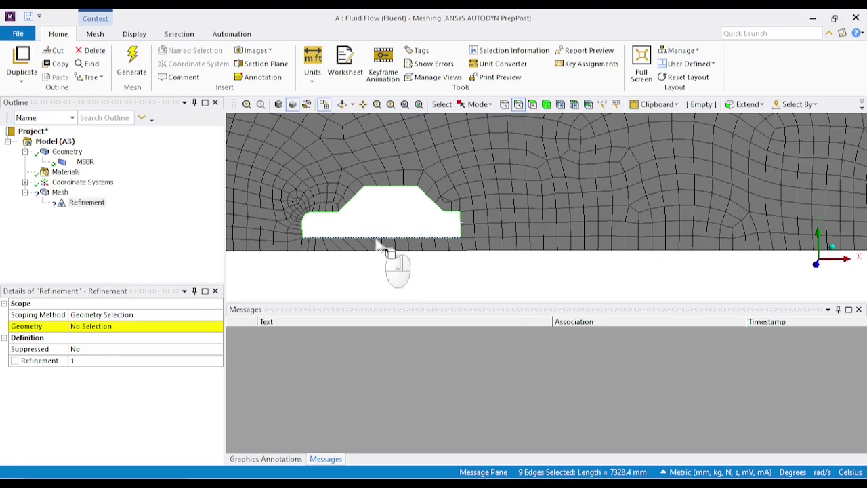
{"action": "right_click", "coordinate": [407, 209]}
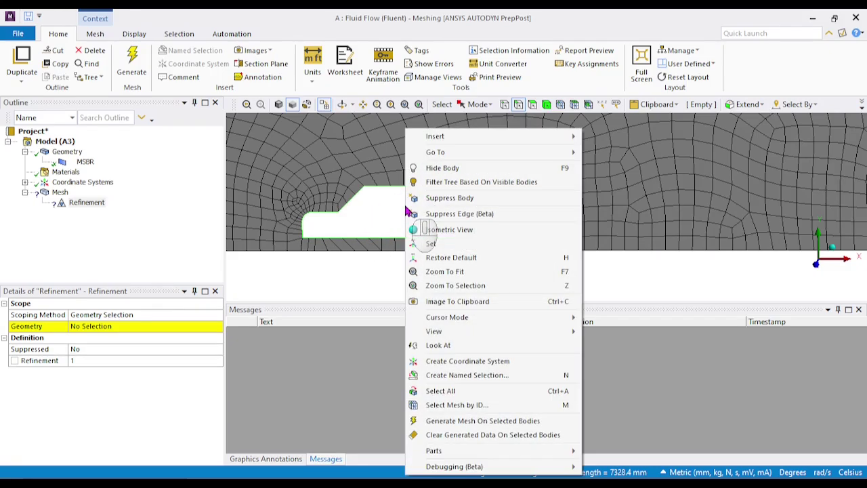
{"action": "left_click", "coordinate": [454, 377]}
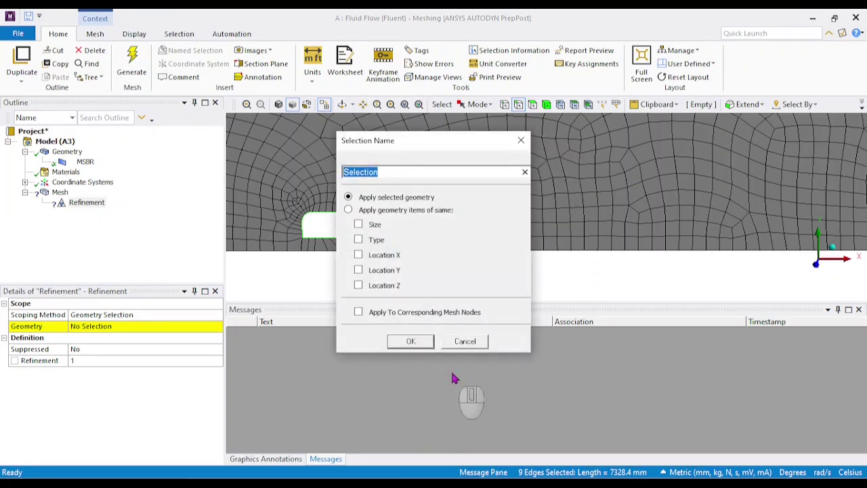
{"action": "type", "text": "carwall"}
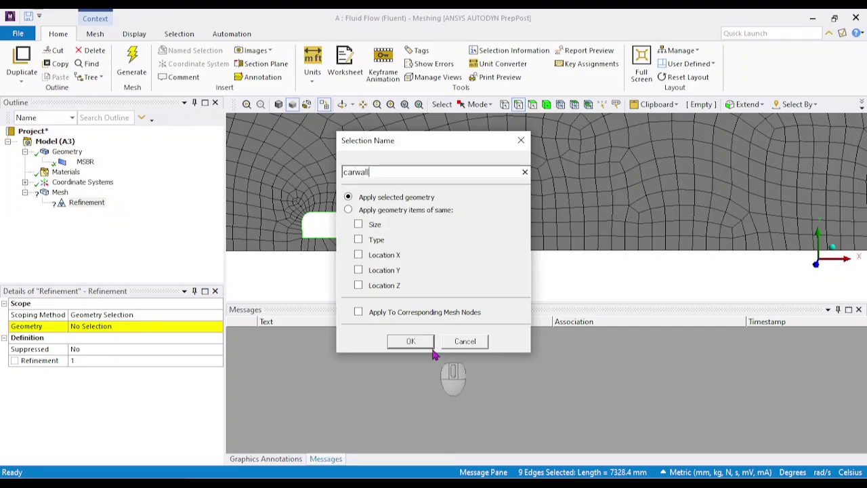
{"action": "left_click", "coordinate": [414, 341]}
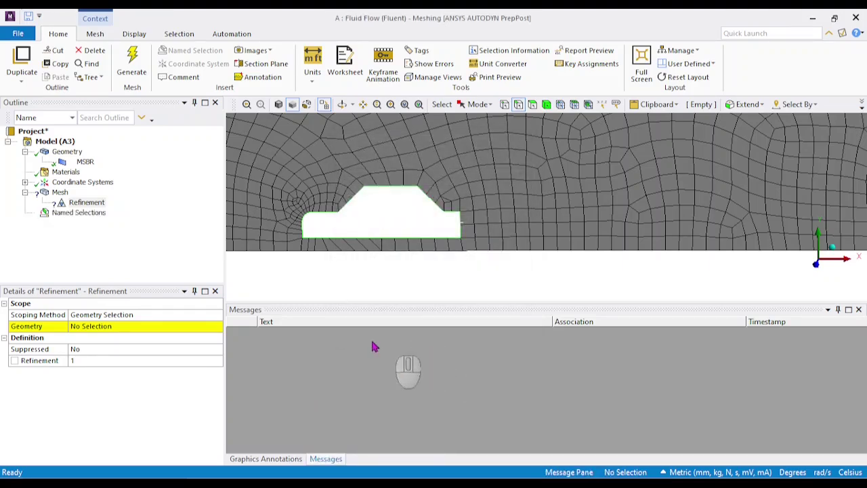
Scope the Refinement control by Named Selection to carwall.
{"action": "left_click", "coordinate": [94, 328]}
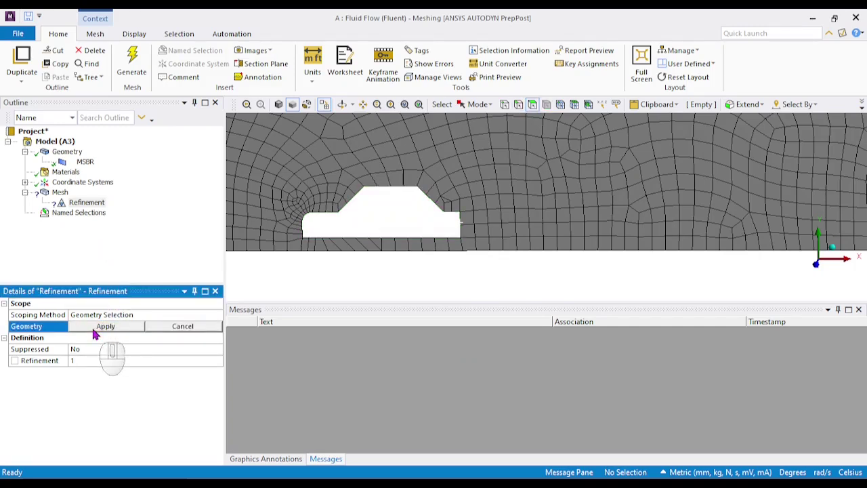
{"action": "left_click", "coordinate": [95, 330]}
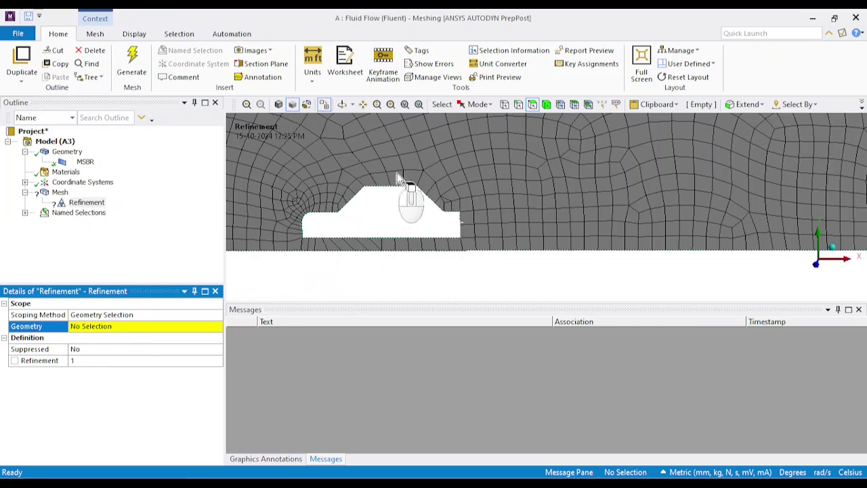
{"action": "left_click", "coordinate": [112, 315]}
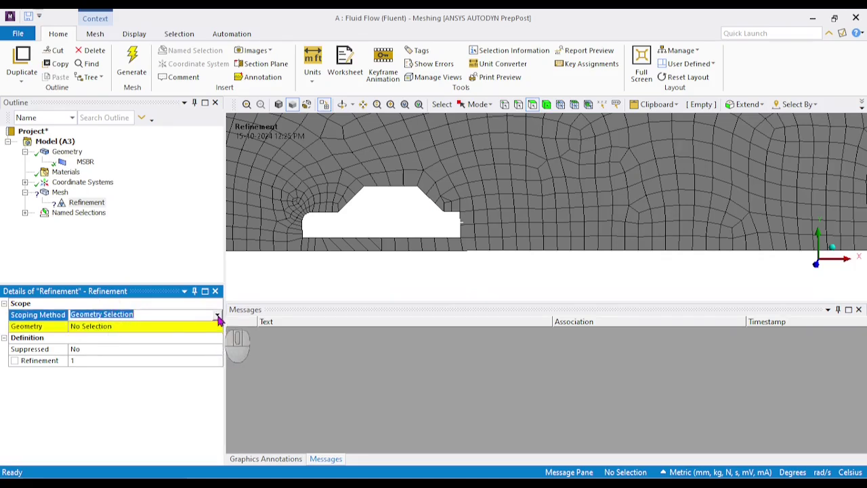
{"action": "left_click", "coordinate": [217, 314]}
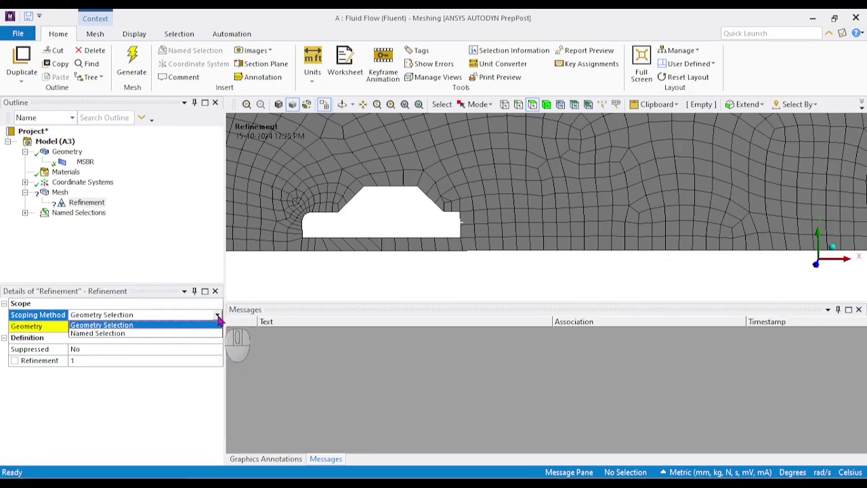
{"action": "left_click", "coordinate": [125, 333]}
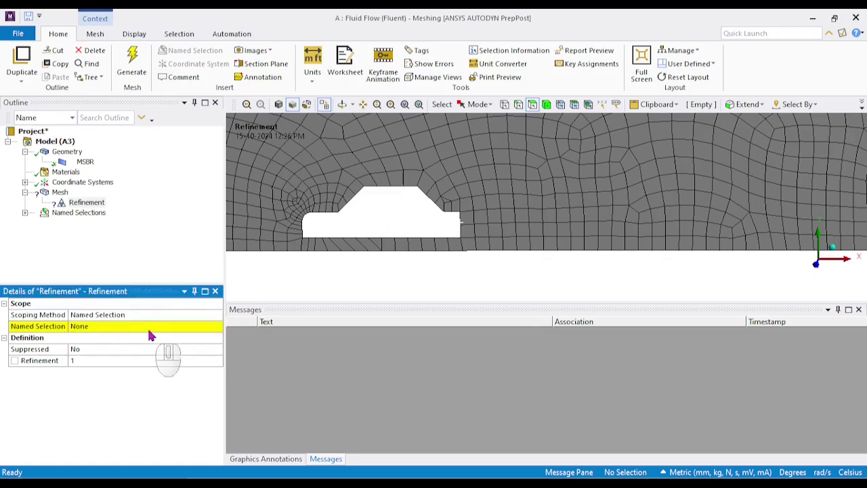
{"action": "left_click", "coordinate": [147, 325]}
{"action": "left_click", "coordinate": [218, 327]}
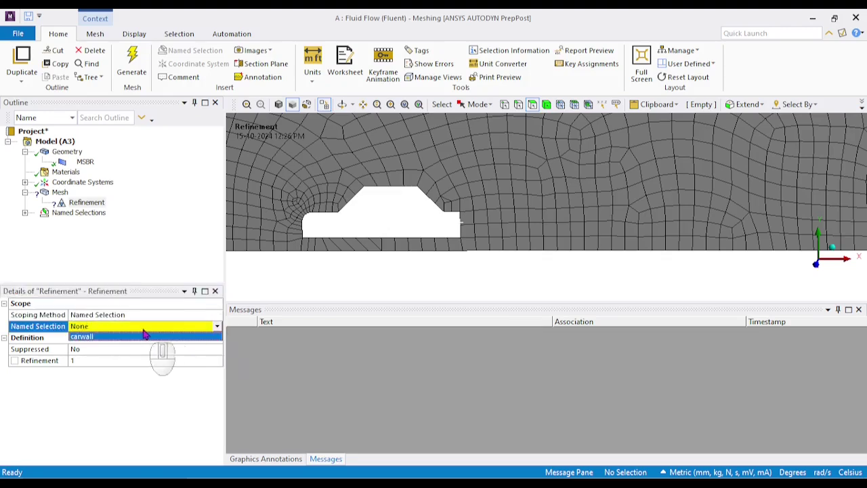
{"action": "left_click", "coordinate": [111, 337]}
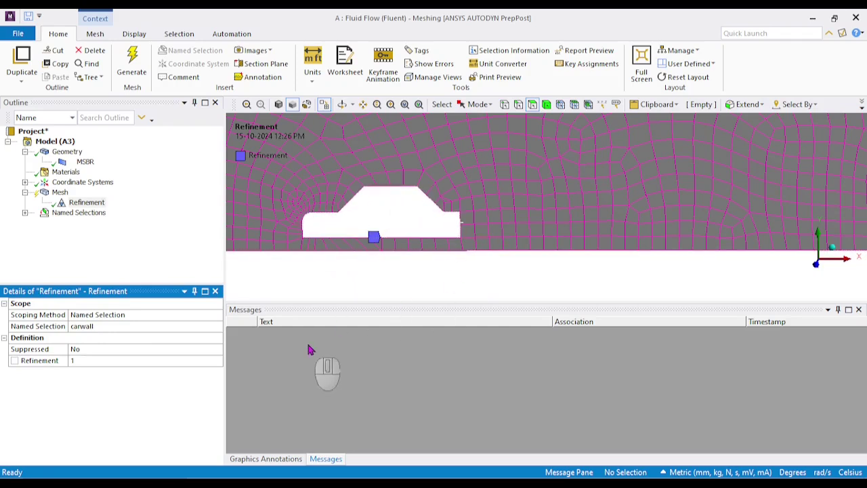
Set the refinement level to 3 and regenerate the mesh to refine it around the car.
{"action": "left_click", "coordinate": [110, 362]}
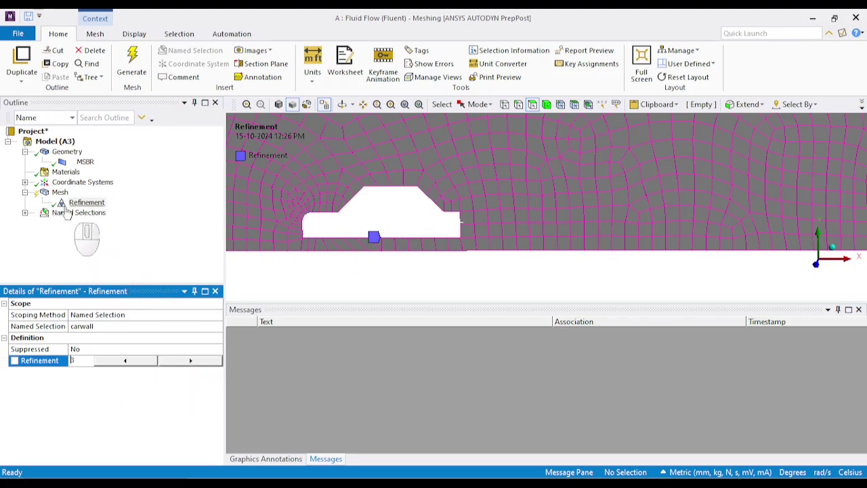
{"action": "right_click", "coordinate": [61, 192]}
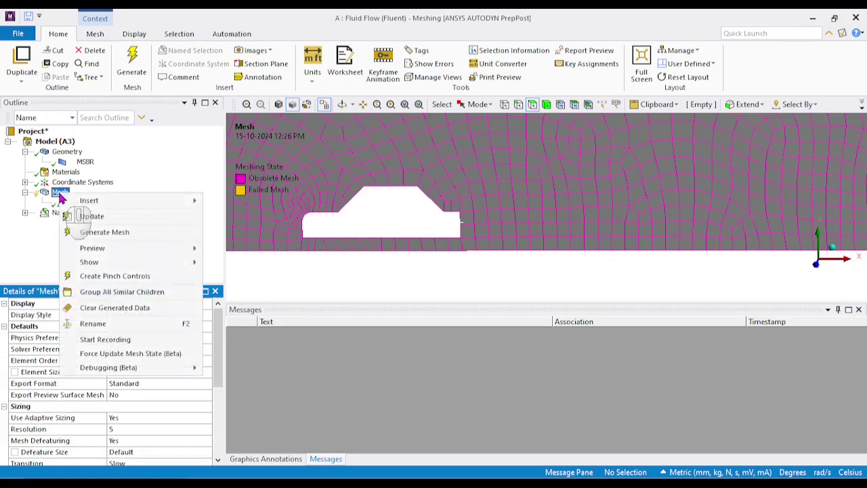
{"action": "left_click", "coordinate": [118, 232]}
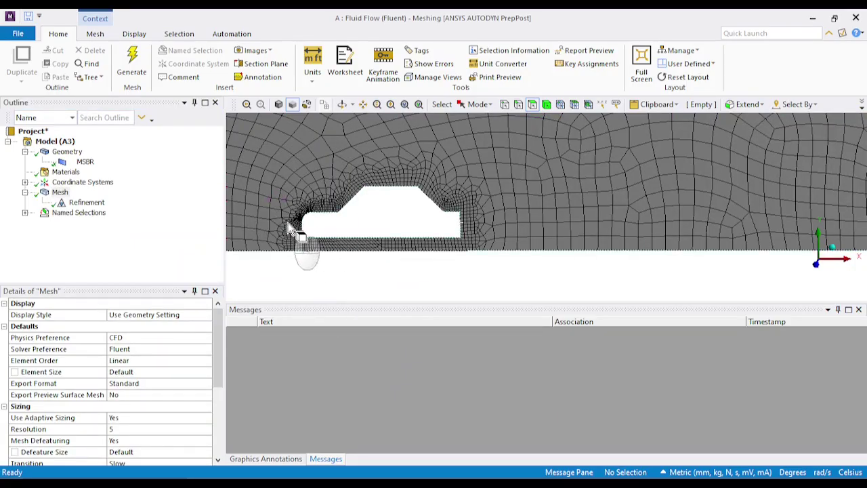
{"action": "scroll", "coordinate": [286, 229], "scroll_direction": "up", "scroll_amount": 3}
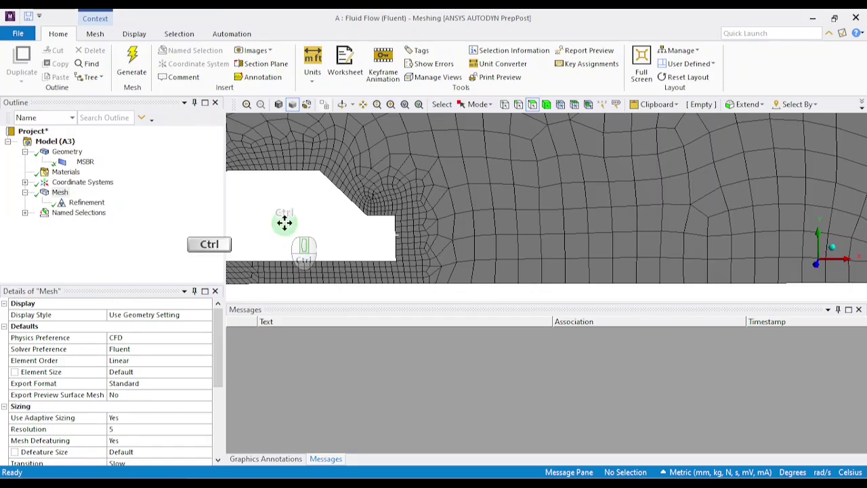
{"action": "scroll", "coordinate": [285, 229], "scroll_direction": "up", "scroll_amount": 5, "text": "ctrl"}
{"action": "scroll", "coordinate": [378, 260], "scroll_direction": "up", "scroll_amount": 2, "text": "ctrl"}
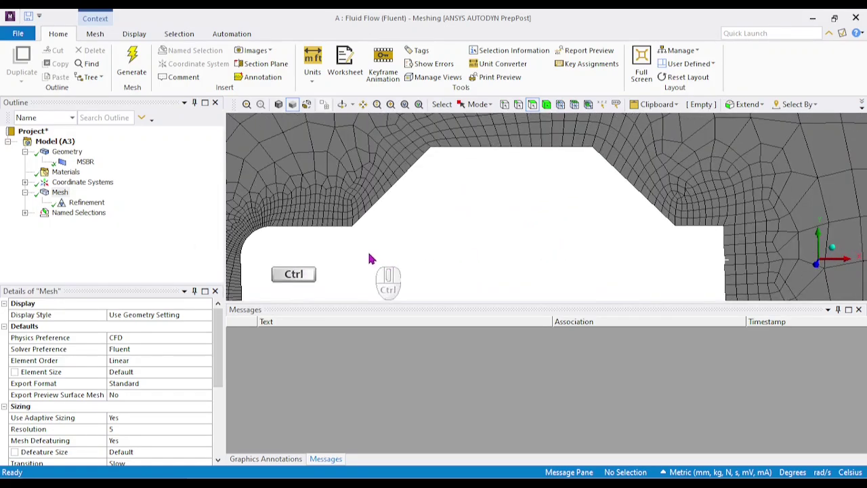
{"action": "scroll", "coordinate": [434, 194], "scroll_direction": "down", "scroll_amount": 2, "text": "ctrl"}
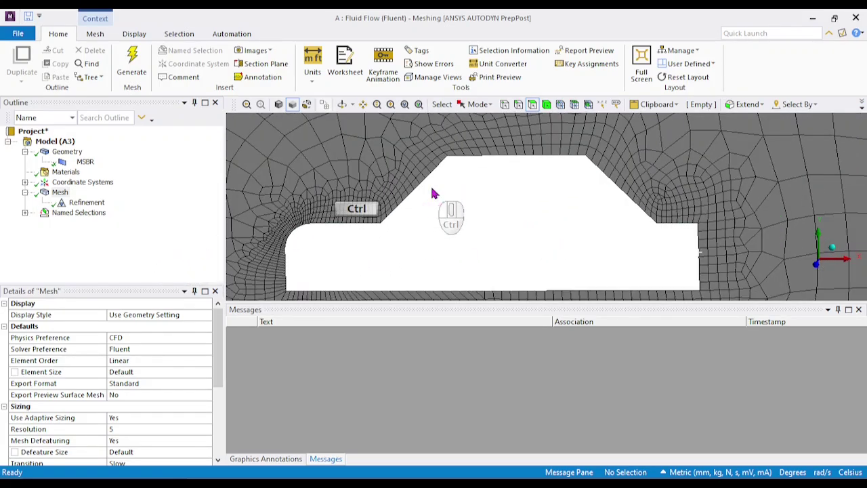
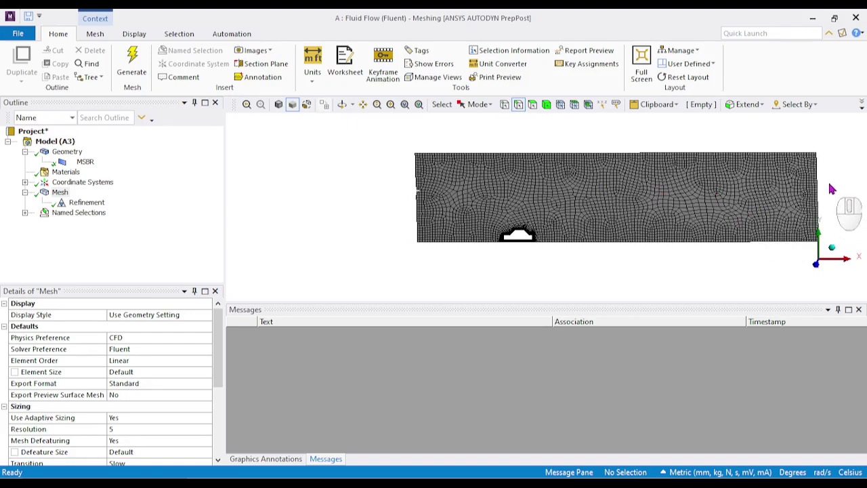
Create a named selection called outlet from the domain's vertical right-hand boundary edge behind the car.
{"action": "left_click", "coordinate": [817, 187]}
{"action": "right_click", "coordinate": [817, 182]}
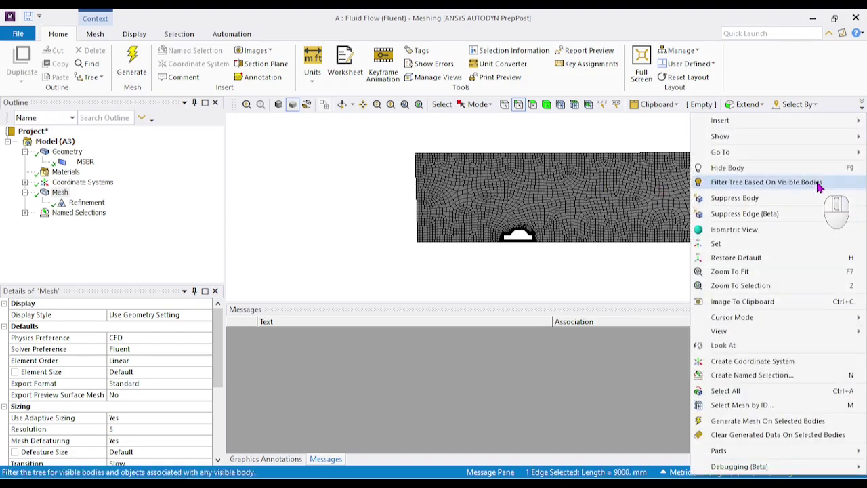
{"action": "left_click", "coordinate": [750, 376]}
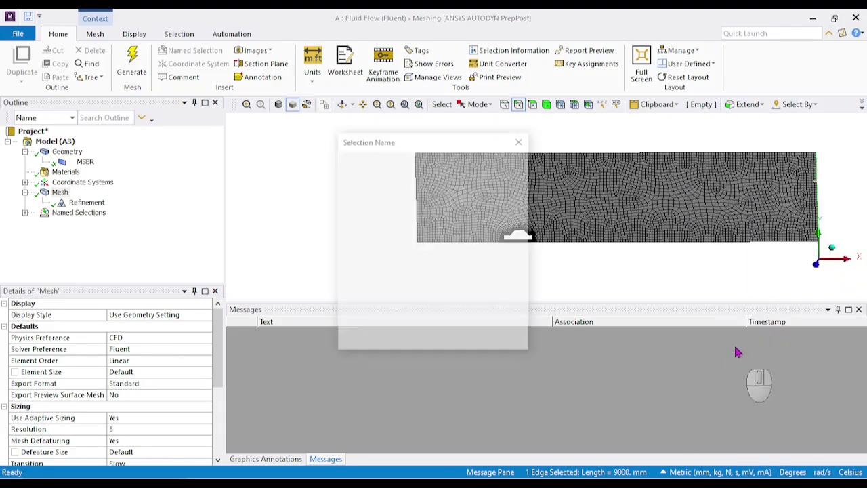
{"action": "type", "text": "outlet"}
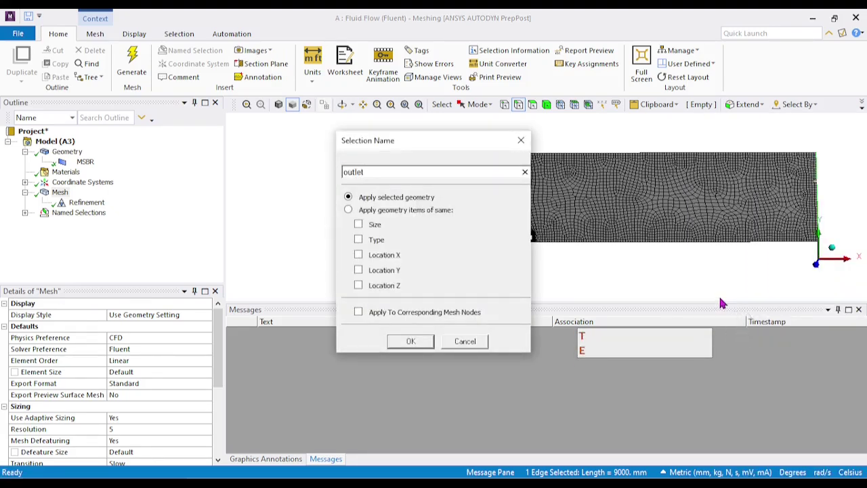
{"action": "left_click", "coordinate": [409, 342]}
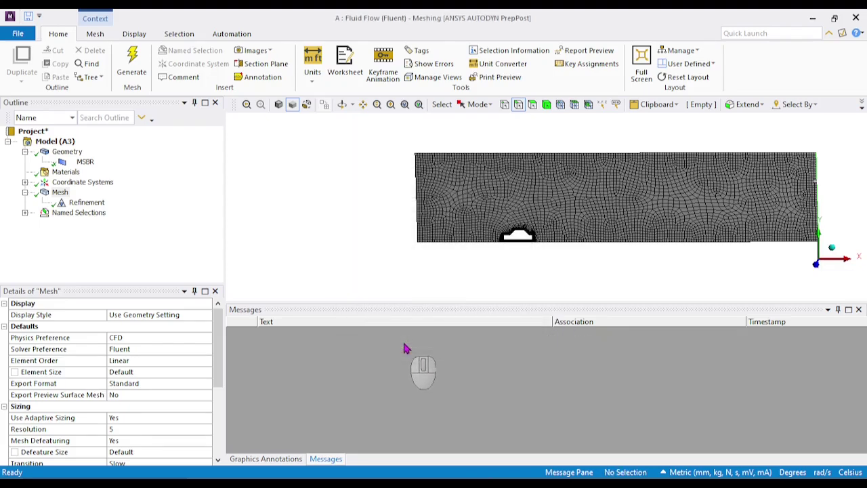
Create a named selection called wall from the long upper and lower edges of the flow domain.
{"action": "left_click", "coordinate": [579, 244]}
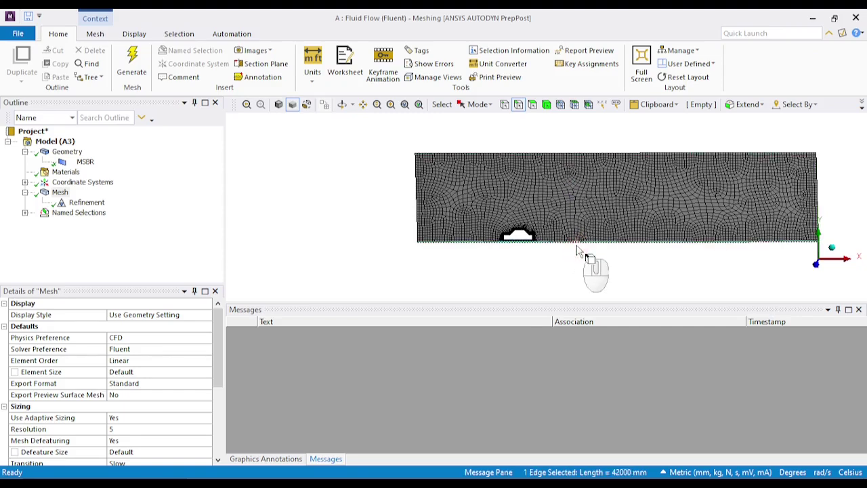
{"action": "left_click", "coordinate": [585, 156], "text": "ctrl"}
{"action": "right_click", "coordinate": [587, 159]}
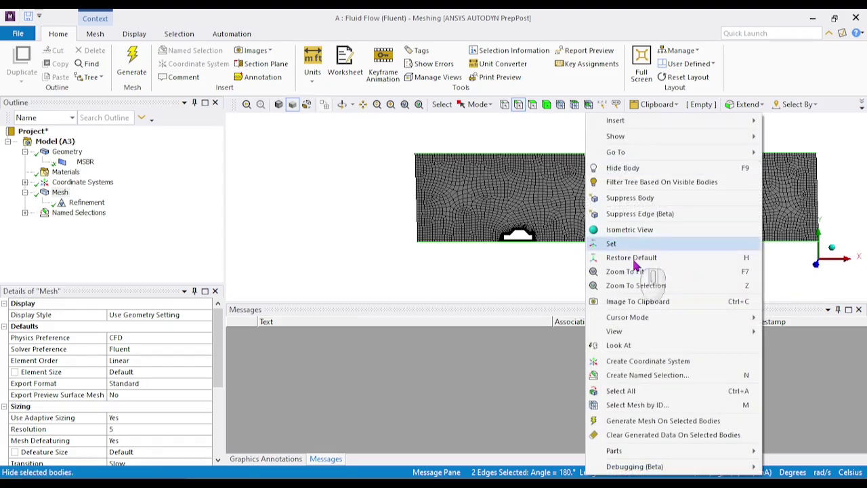
{"action": "left_click", "coordinate": [622, 375]}
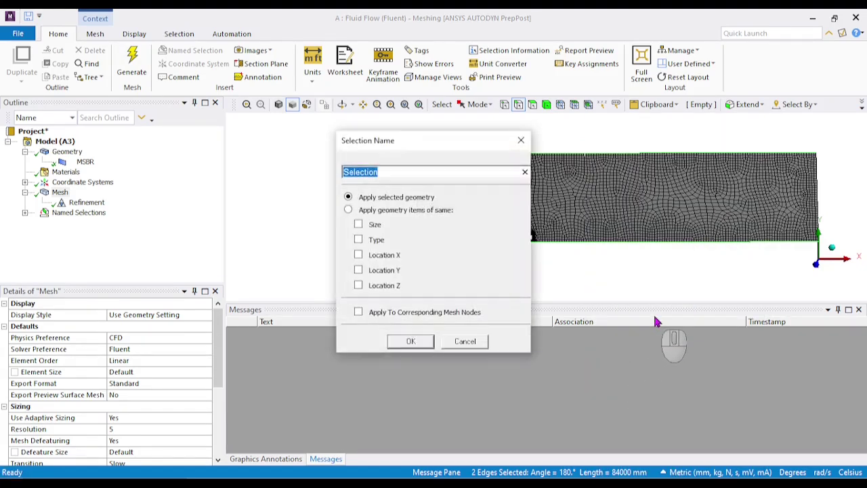
{"action": "type", "text": "wall"}
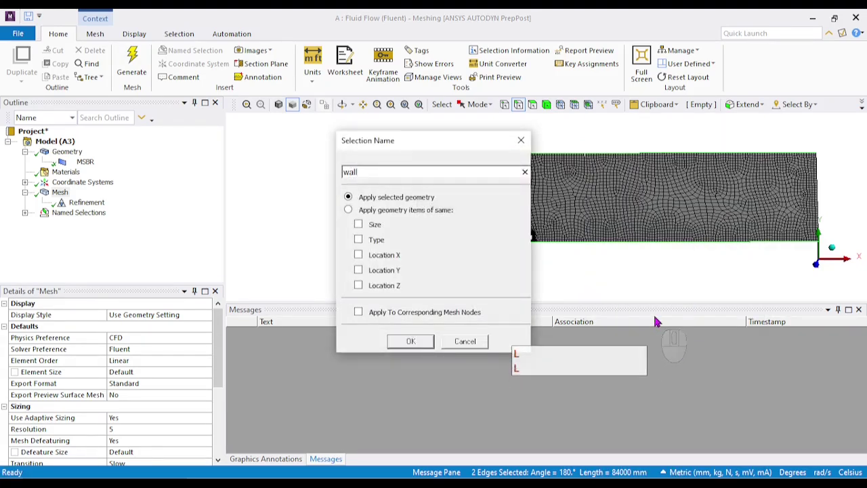
{"action": "left_click", "coordinate": [420, 342]}
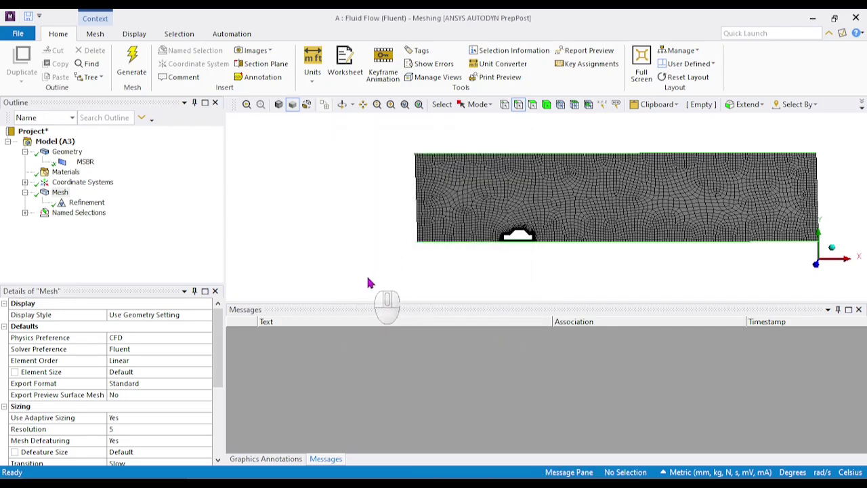
{"action": "scroll", "coordinate": [511, 269], "scroll_direction": "up", "scroll_amount": 2}
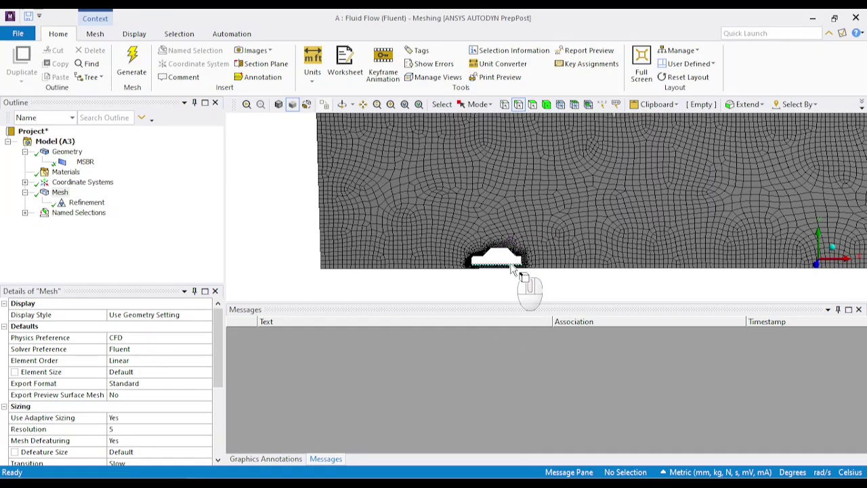
Review the carwall, inlet, outlet and wall named selections on the mesh, checking which edges each one covers.
{"action": "scroll", "coordinate": [513, 269], "scroll_direction": "down", "scroll_amount": 1}
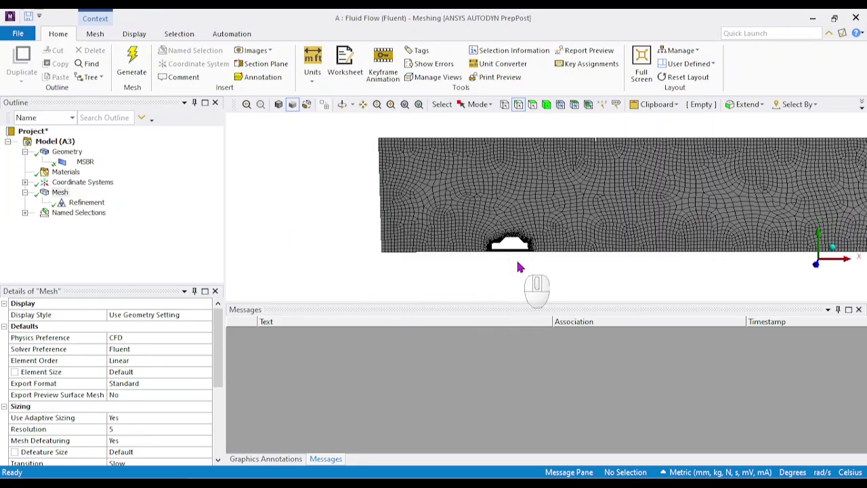
{"action": "scroll", "coordinate": [515, 259], "scroll_direction": "up", "scroll_amount": 2}
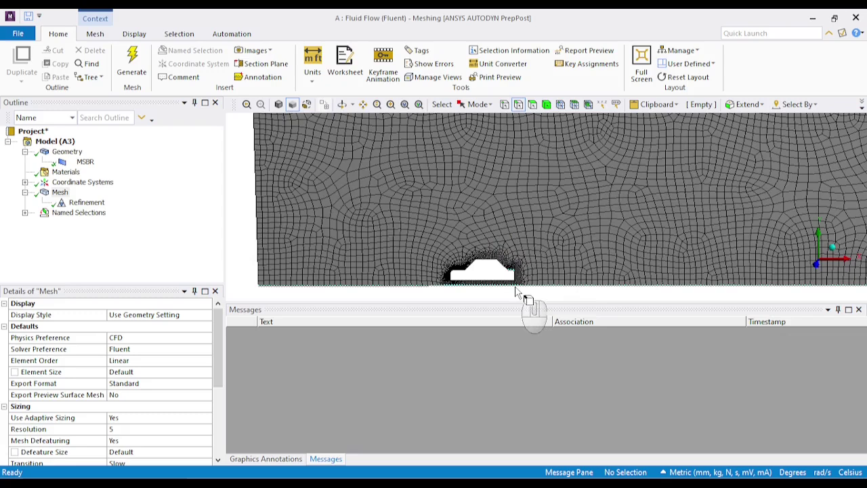
{"action": "left_click", "coordinate": [24, 213]}
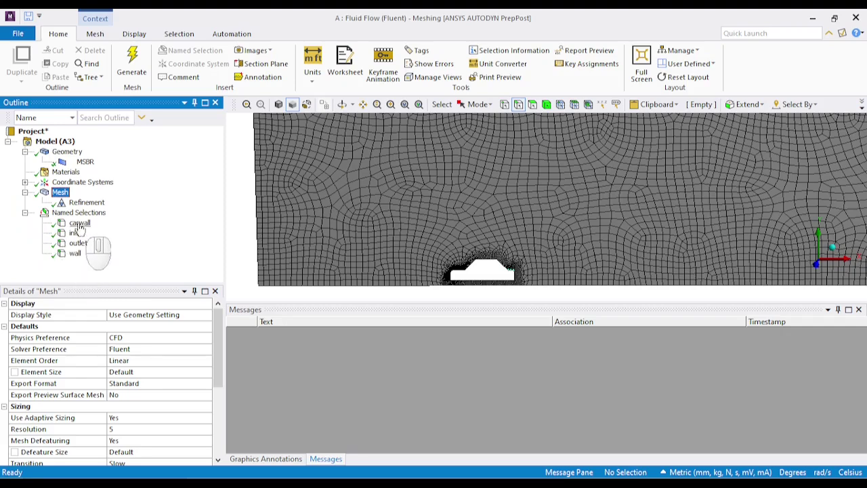
{"action": "left_click", "coordinate": [80, 224]}
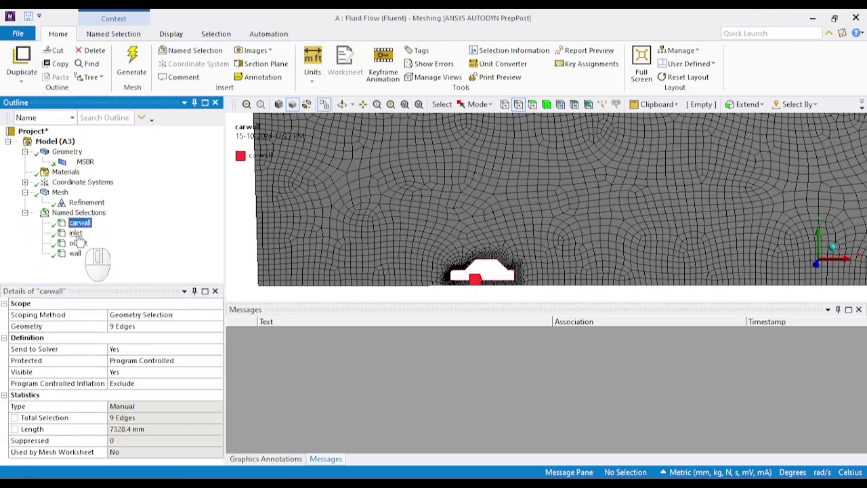
{"action": "left_click", "coordinate": [76, 233]}
{"action": "left_click", "coordinate": [78, 243]}
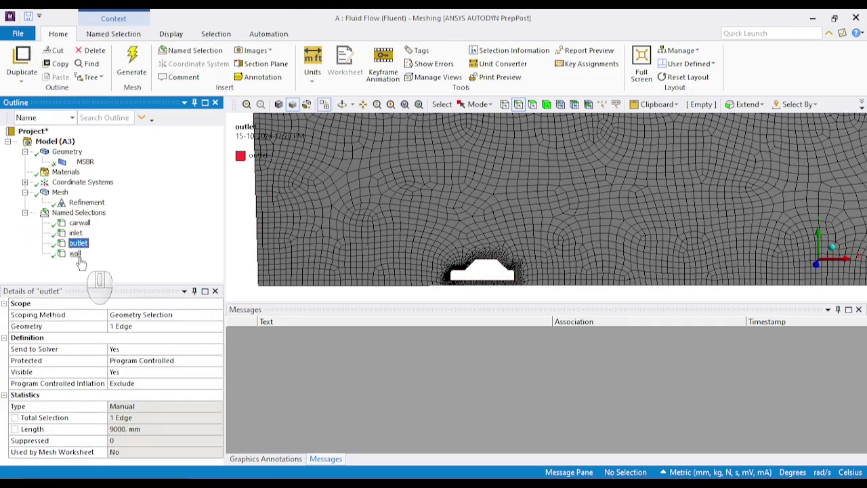
{"action": "left_click", "coordinate": [76, 255]}
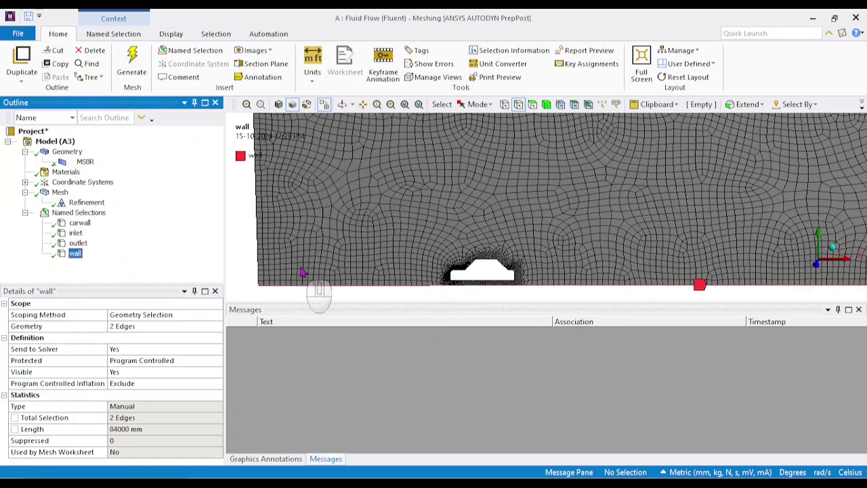
{"action": "scroll", "coordinate": [298, 249], "scroll_direction": "down", "scroll_amount": 2}
{"action": "middle_click_drag", "start_coordinate": [304, 248], "coordinate": [507, 277]}
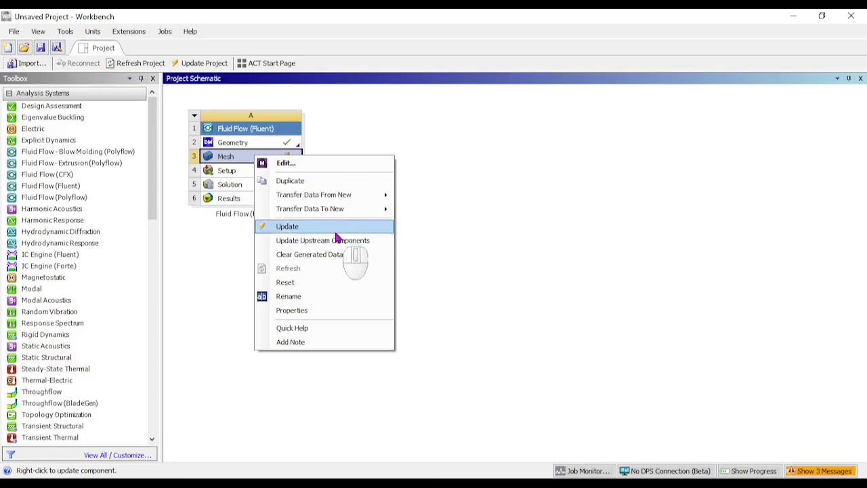
Switch to Workbench and update the Mesh component of the Fluid Flow (Fluent) system.
{"action": "left_click", "coordinate": [333, 229]}
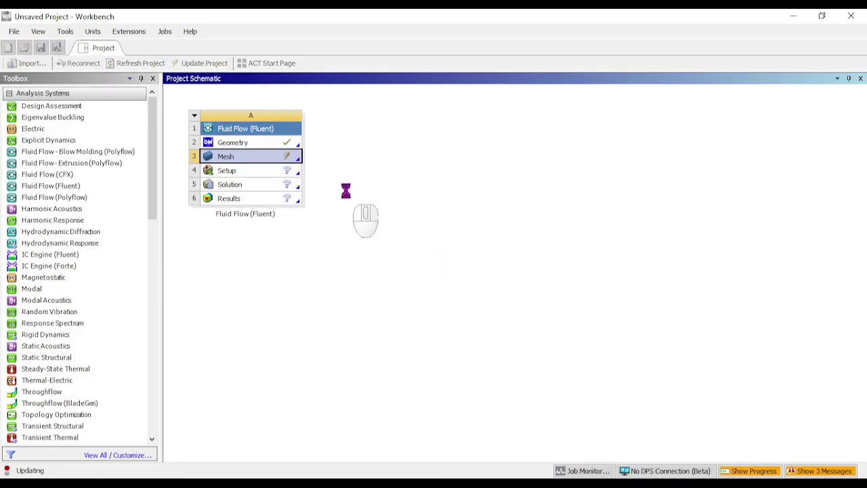
Check the dimension option in the Fluent Launcher without launching, and view the properties of the Fluid Flow (Fluent) system.
{"action": "double_click", "coordinate": [249, 176]}
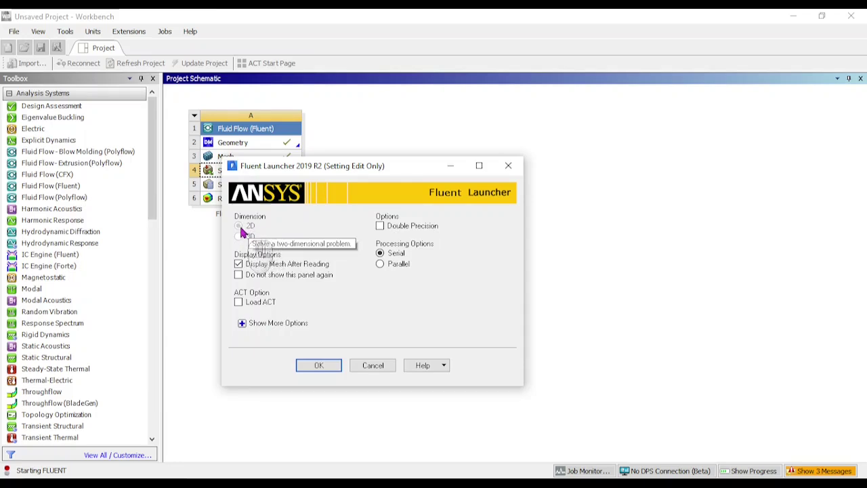
{"action": "left_click", "coordinate": [374, 366]}
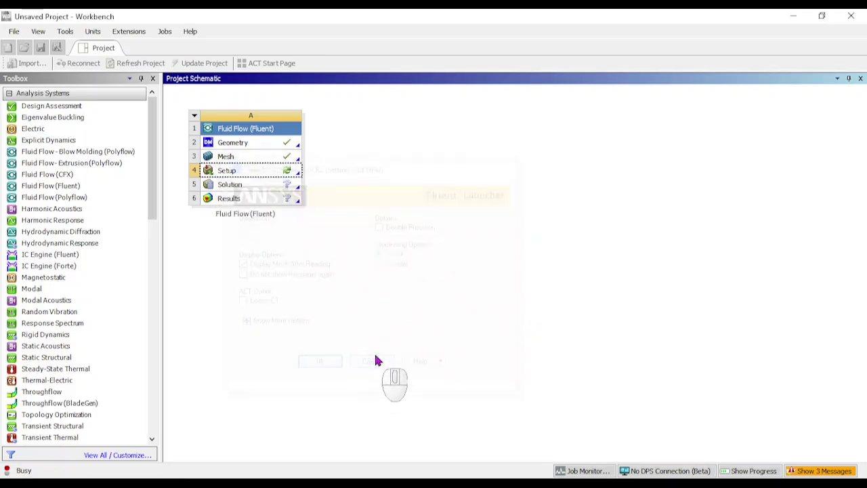
{"action": "left_click", "coordinate": [257, 134]}
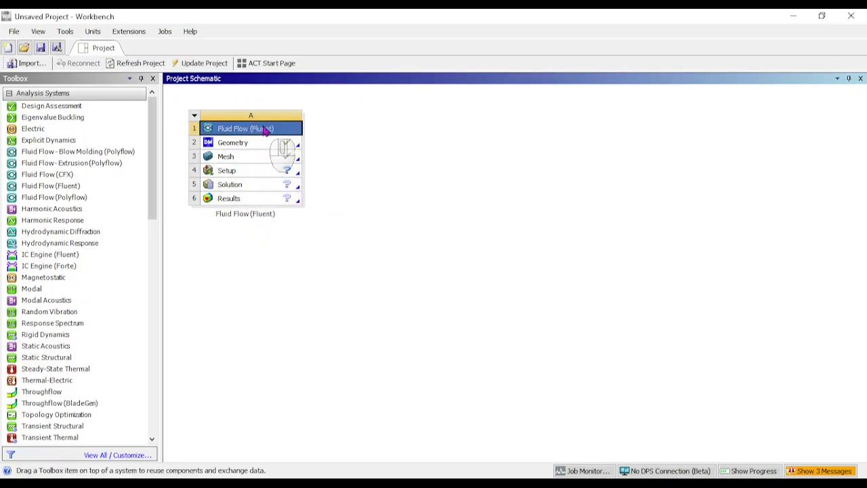
{"action": "right_click", "coordinate": [264, 129]}
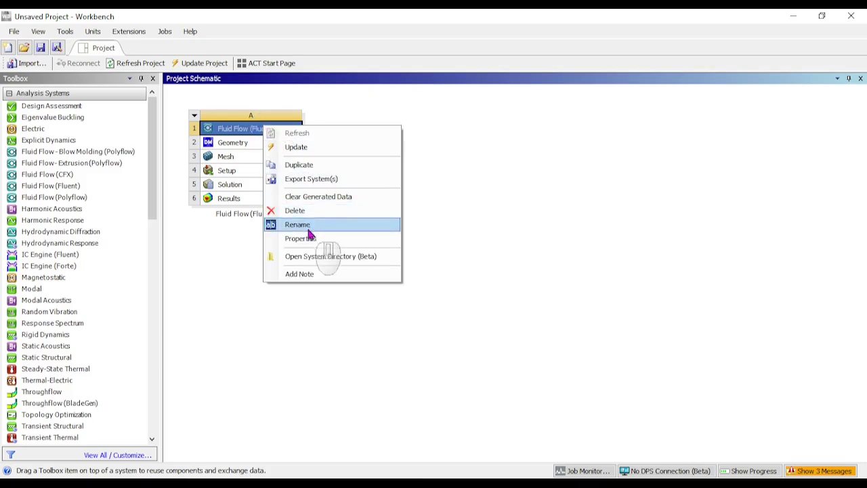
{"action": "left_click", "coordinate": [308, 239]}
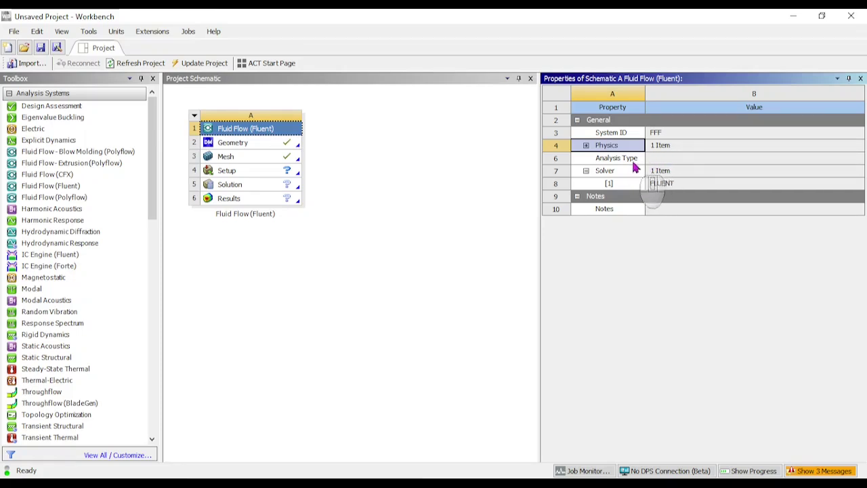
Launch Fluent from the system's Setup component with Double Precision enabled.
{"action": "double_click", "coordinate": [264, 170]}
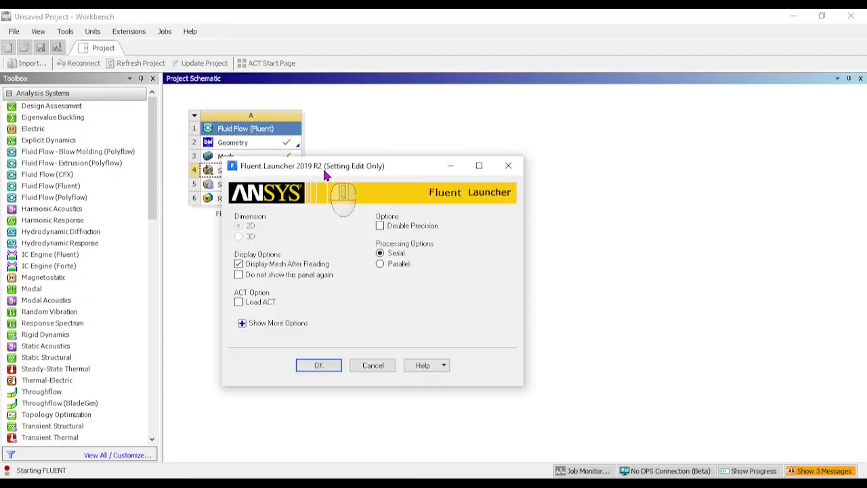
{"action": "left_click", "coordinate": [380, 228]}
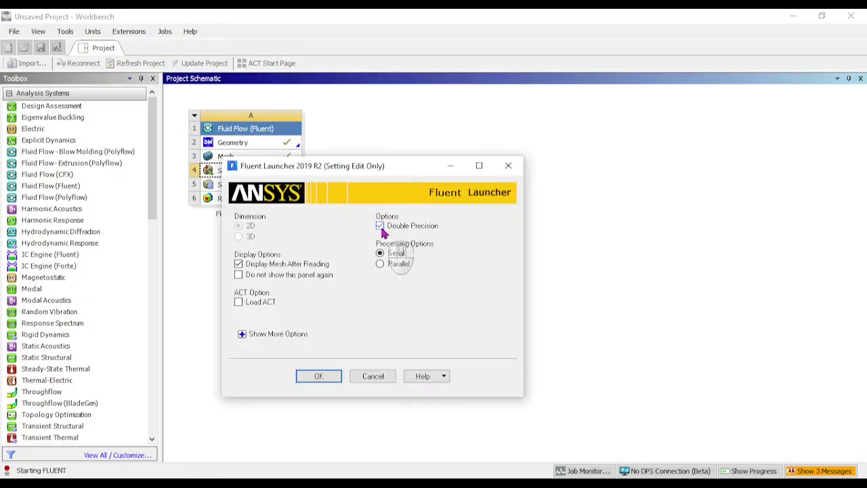
{"action": "left_click", "coordinate": [318, 377]}
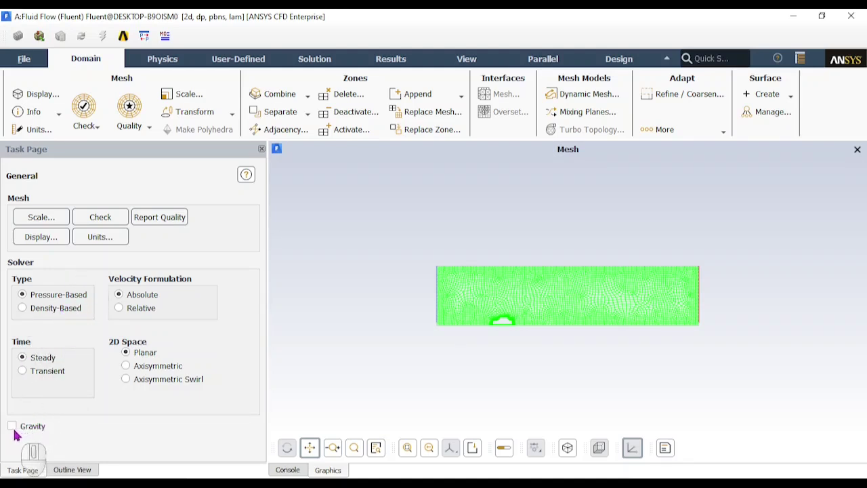
Set the viscous model to k-epsilon (2 eqn), keeping the Standard model with Standard Wall Functions.
{"action": "left_click", "coordinate": [72, 469]}
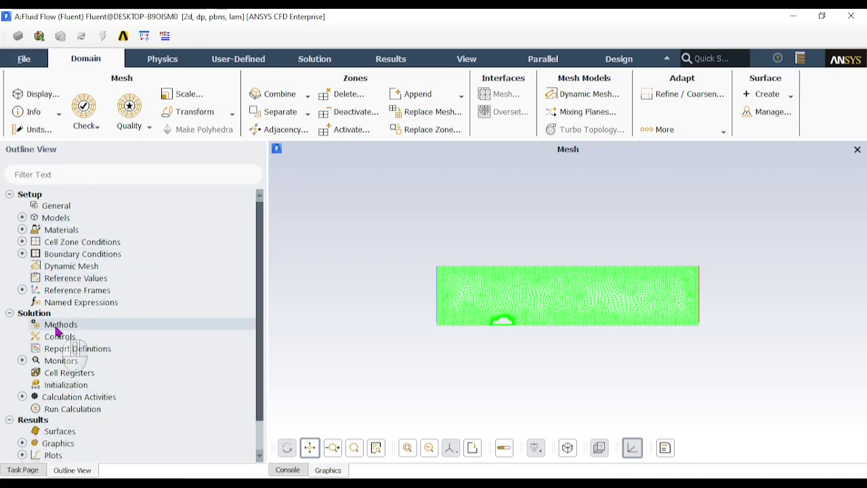
{"action": "left_click", "coordinate": [23, 218]}
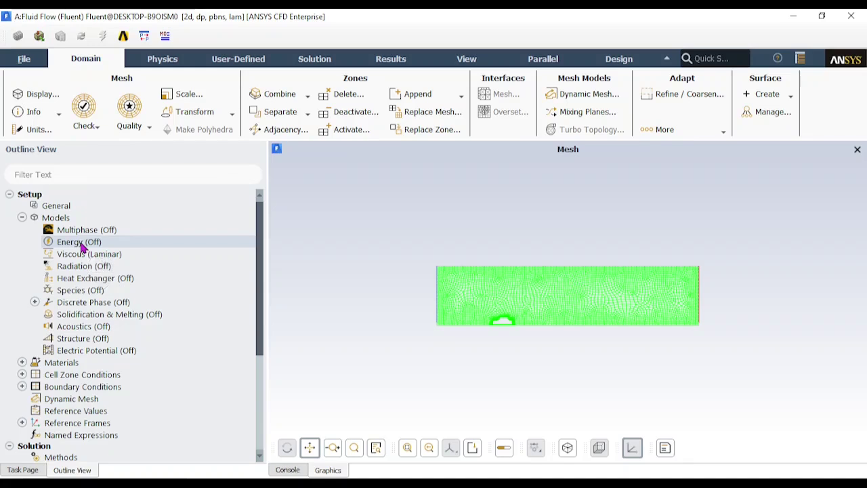
{"action": "left_click", "coordinate": [93, 255]}
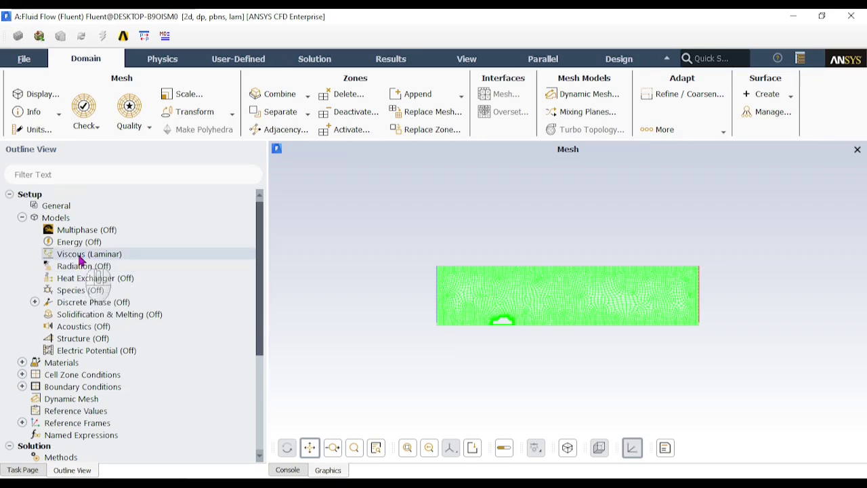
{"action": "left_click", "coordinate": [79, 258]}
{"action": "double_click", "coordinate": [80, 255]}
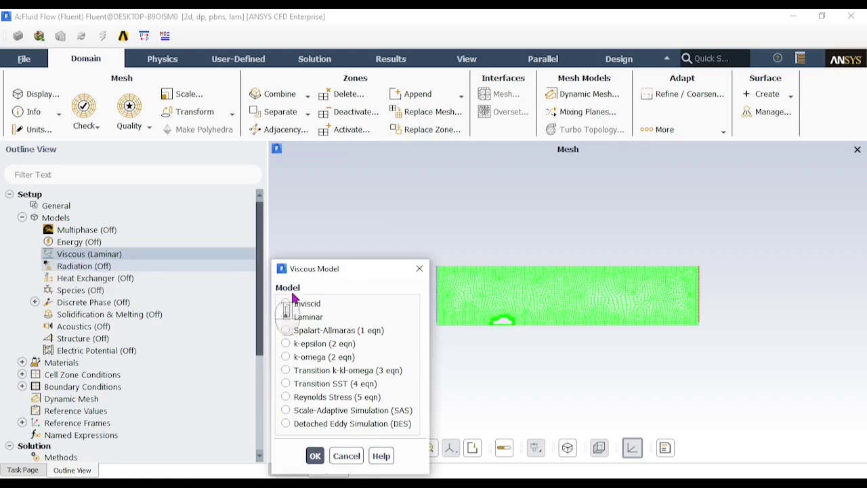
{"action": "left_click", "coordinate": [344, 208]}
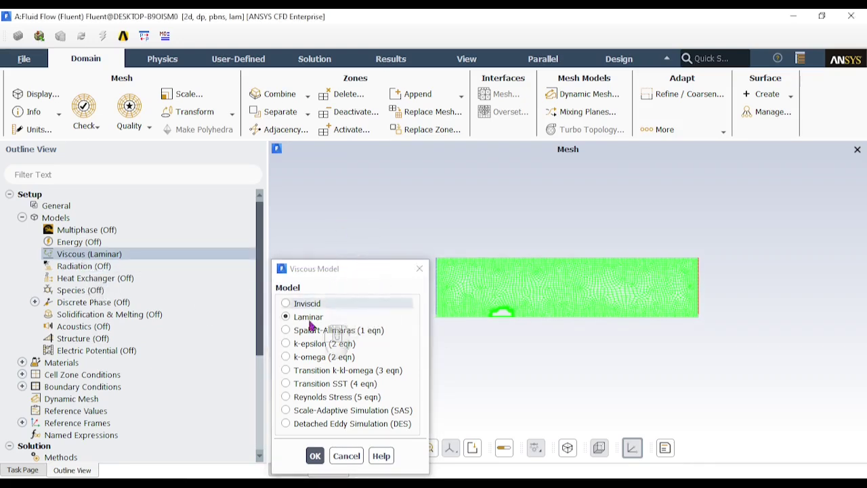
{"action": "left_click", "coordinate": [288, 345]}
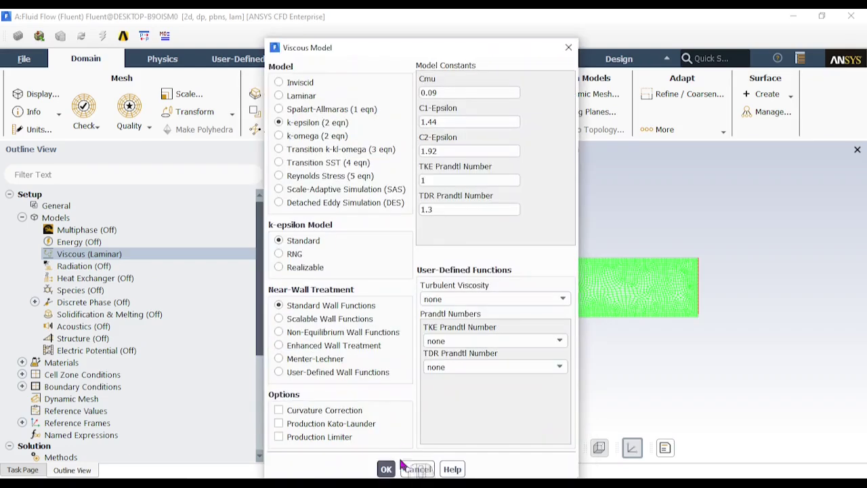
{"action": "left_click", "coordinate": [386, 469]}
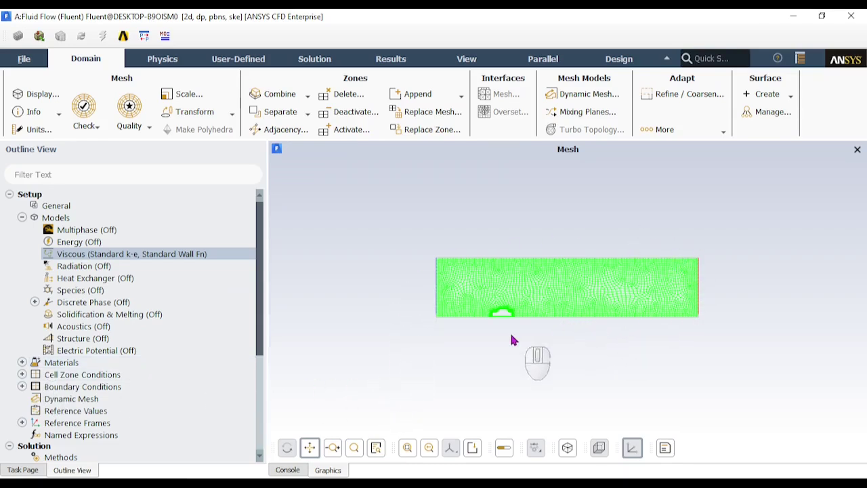
Examine the density and viscosity of the fluid material air, and close it without changes.
{"action": "left_click", "coordinate": [21, 362]}
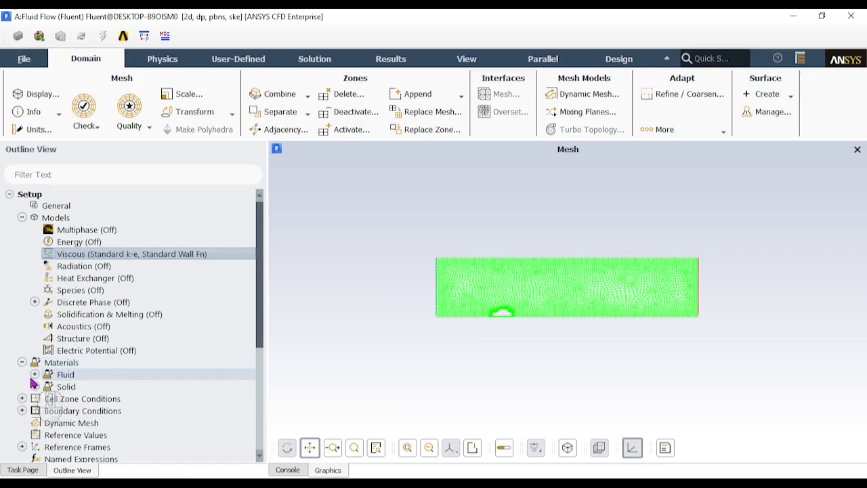
{"action": "left_click", "coordinate": [34, 374]}
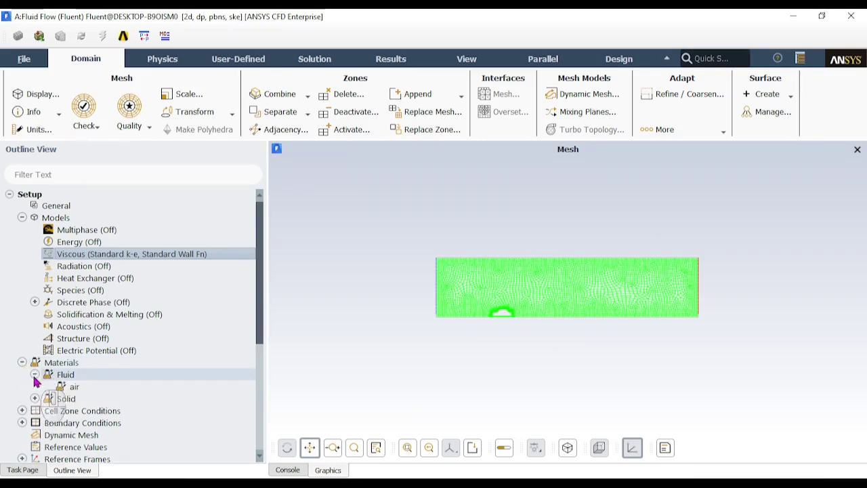
{"action": "double_click", "coordinate": [86, 390]}
{"action": "double_click", "coordinate": [85, 392]}
{"action": "left_click_drag", "start_coordinate": [592, 276], "coordinate": [531, 121]}
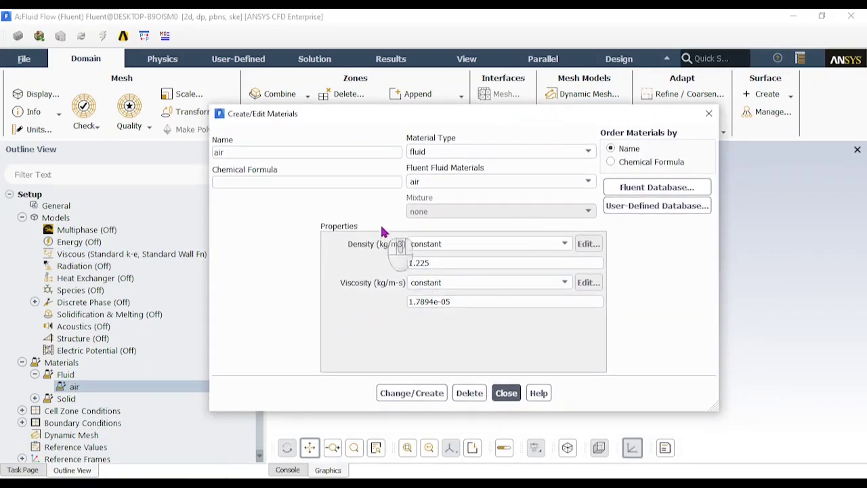
{"action": "left_click", "coordinate": [462, 264]}
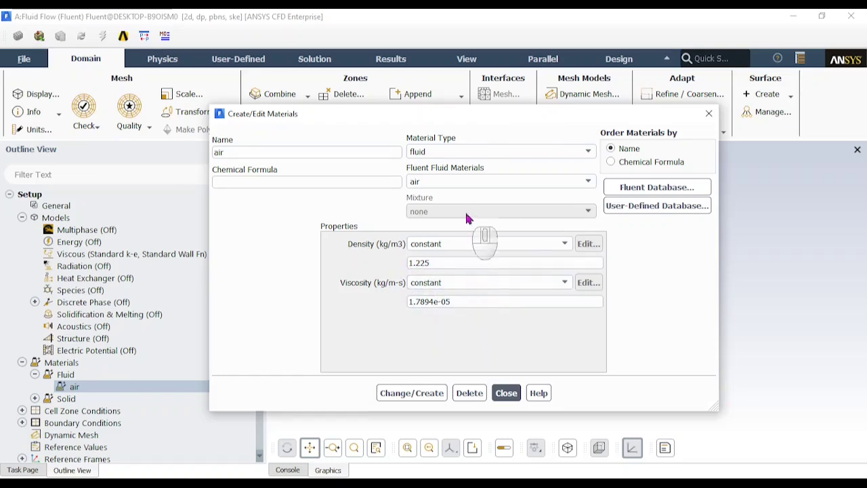
{"action": "left_click", "coordinate": [507, 394]}
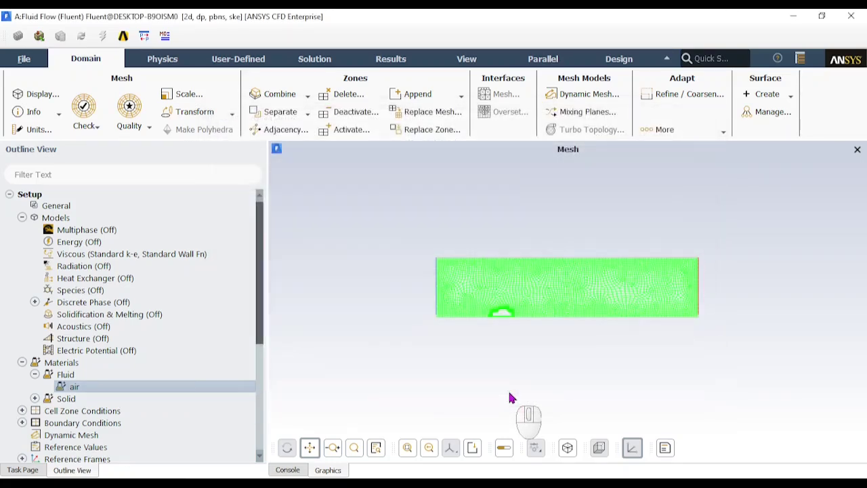
{"action": "left_click", "coordinate": [23, 363]}
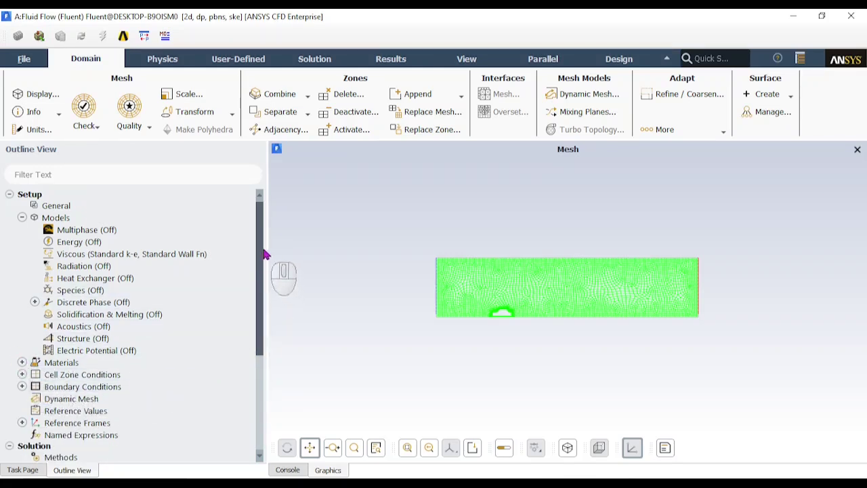
Open the msbr fluid cell zone conditions and accept air as the zone's material.
{"action": "left_click_drag", "start_coordinate": [262, 248], "coordinate": [265, 304]}
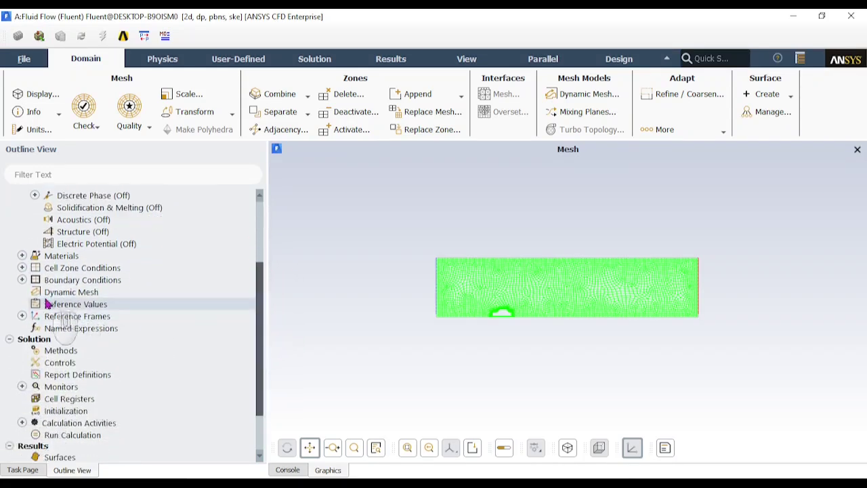
{"action": "left_click", "coordinate": [23, 268]}
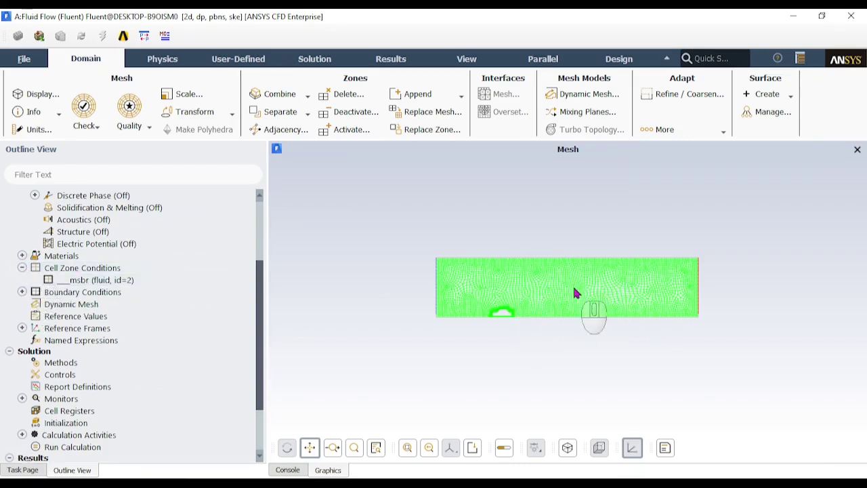
{"action": "double_click", "coordinate": [96, 284]}
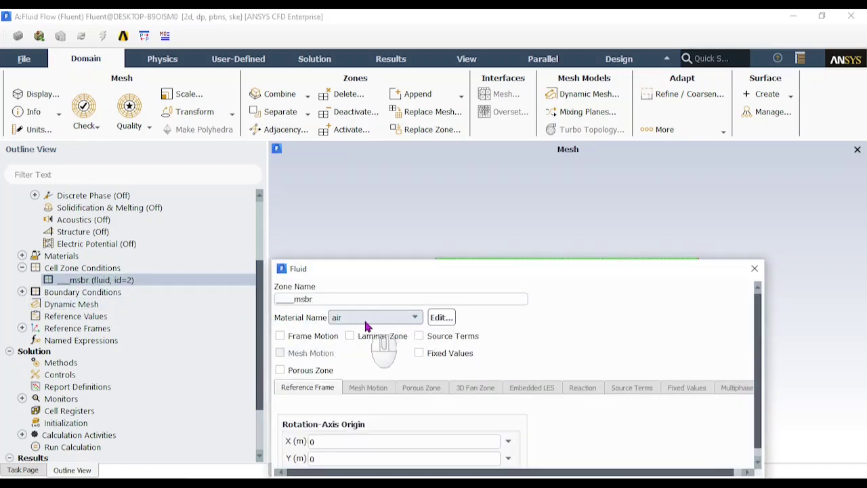
{"action": "left_click_drag", "start_coordinate": [452, 270], "coordinate": [441, 146]}
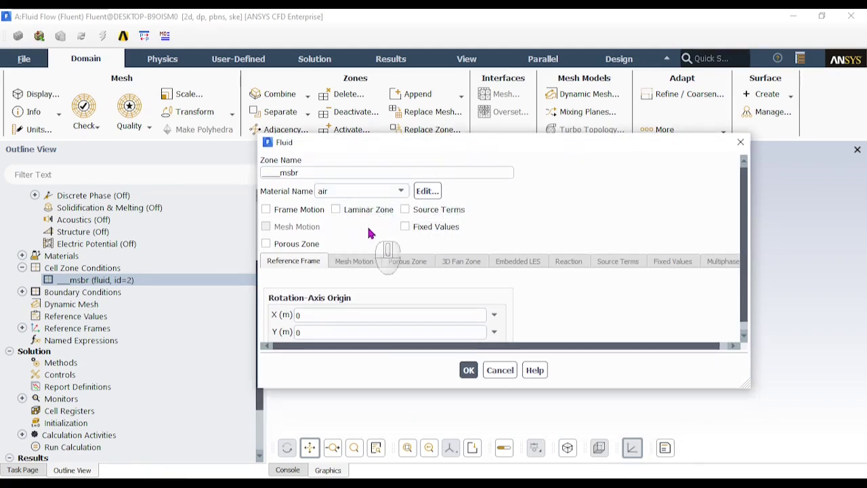
{"action": "key", "text": "Return"}
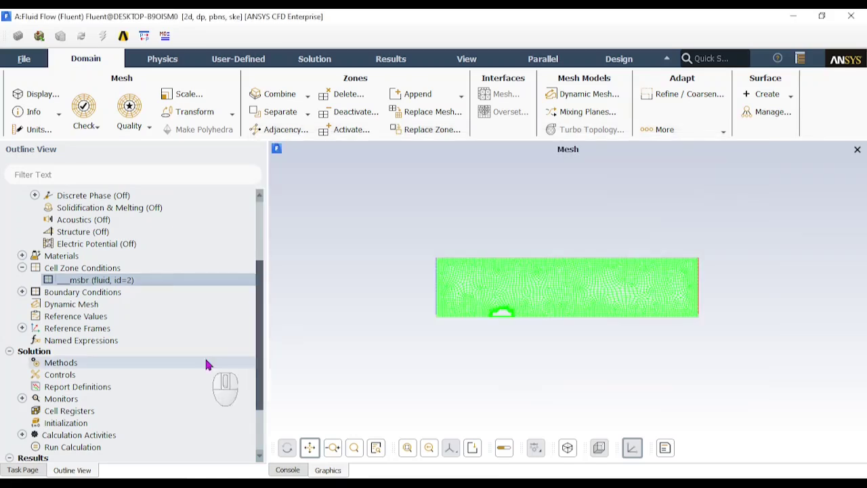
Check which boundary type is assigned to the inlet zone in the boundary conditions.
{"action": "left_click", "coordinate": [22, 292]}
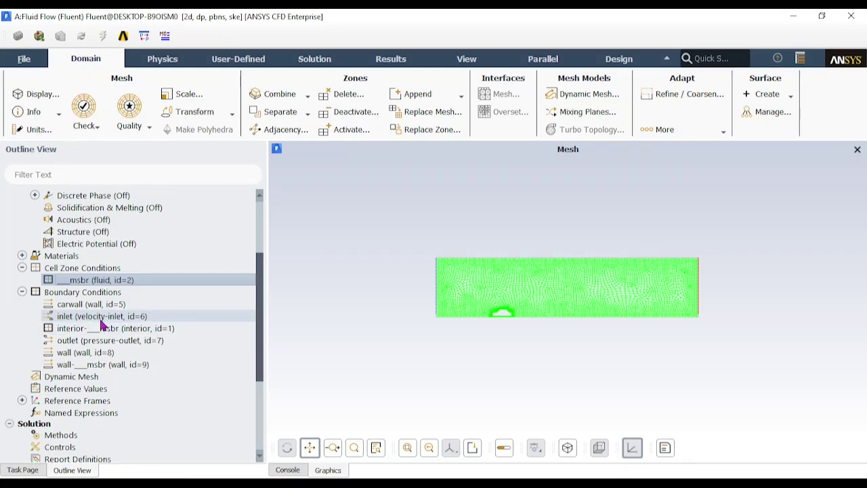
{"action": "right_click", "coordinate": [107, 323]}
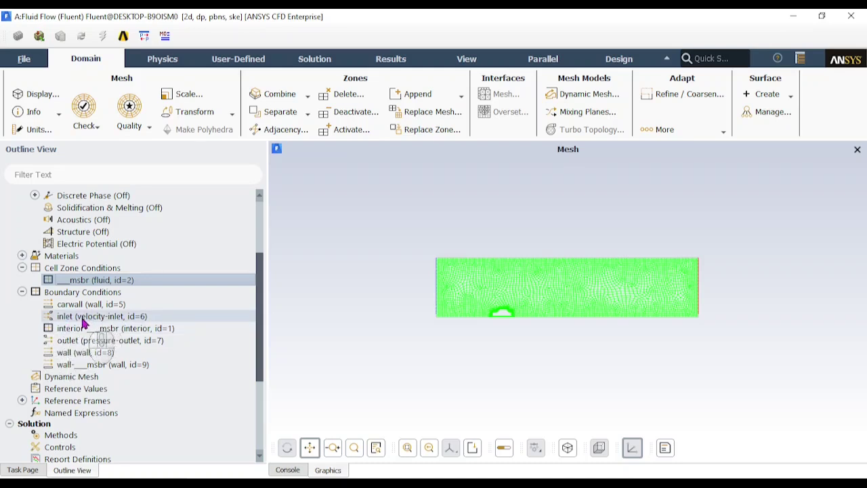
{"action": "left_click", "coordinate": [109, 323]}
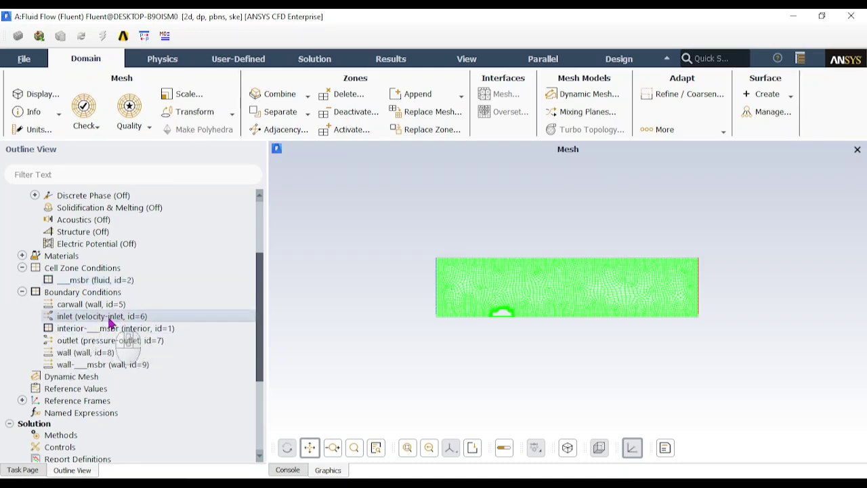
{"action": "right_click", "coordinate": [110, 322]}
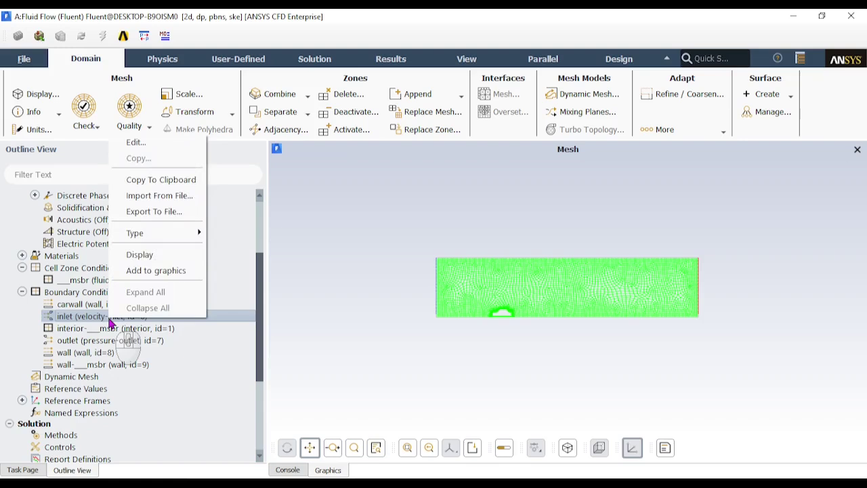
{"action": "mouse_move", "coordinate": [169, 237]}
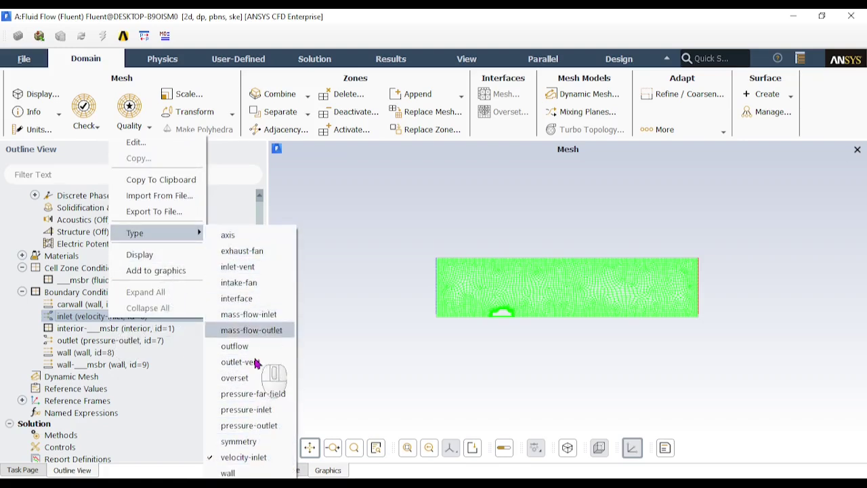
{"action": "left_click", "coordinate": [182, 414]}
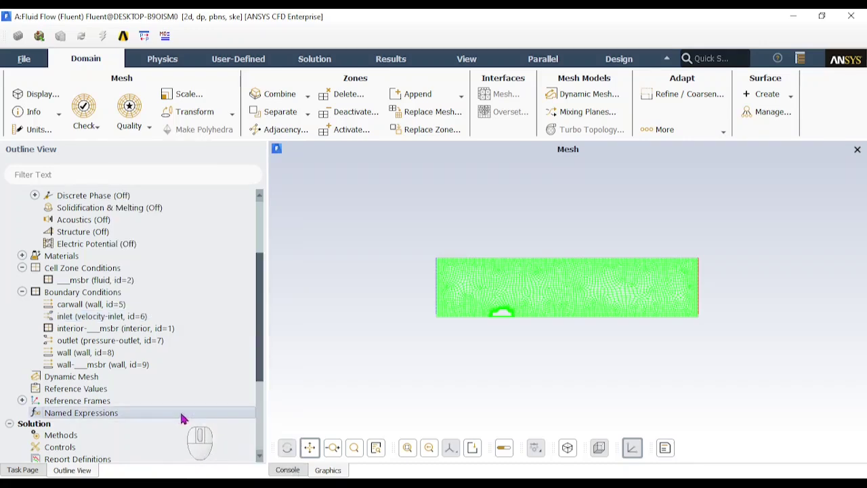
Set the inlet's velocity magnitude to 22.22 m/s, keeping Magnitude, Normal to Boundary and the default turbulence settings.
{"action": "left_click", "coordinate": [127, 317]}
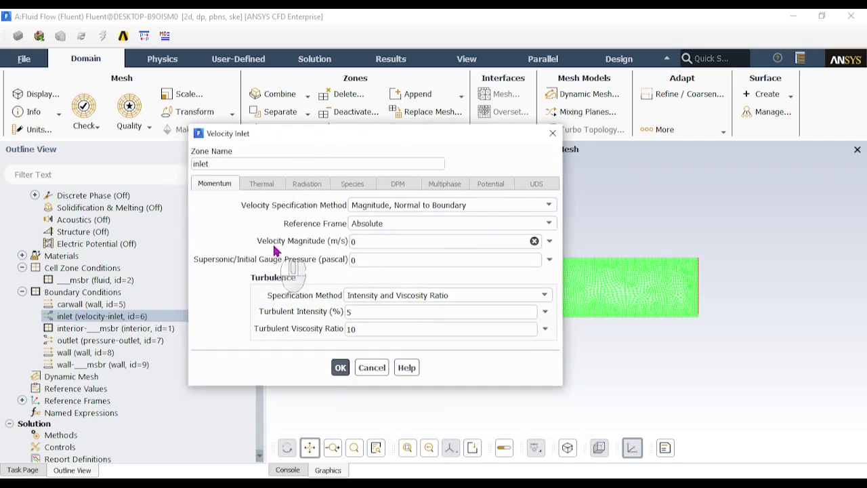
{"action": "double_click", "coordinate": [385, 242]}
{"action": "type", "text": "22"}
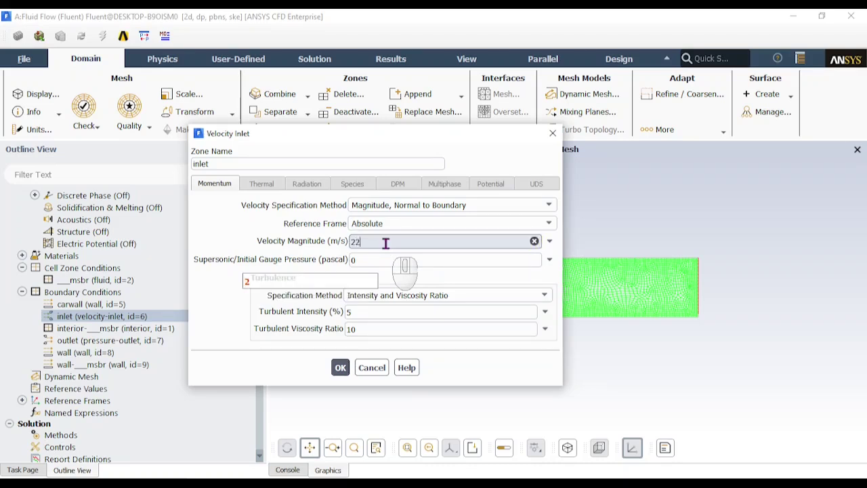
{"action": "type", "text": ".22"}
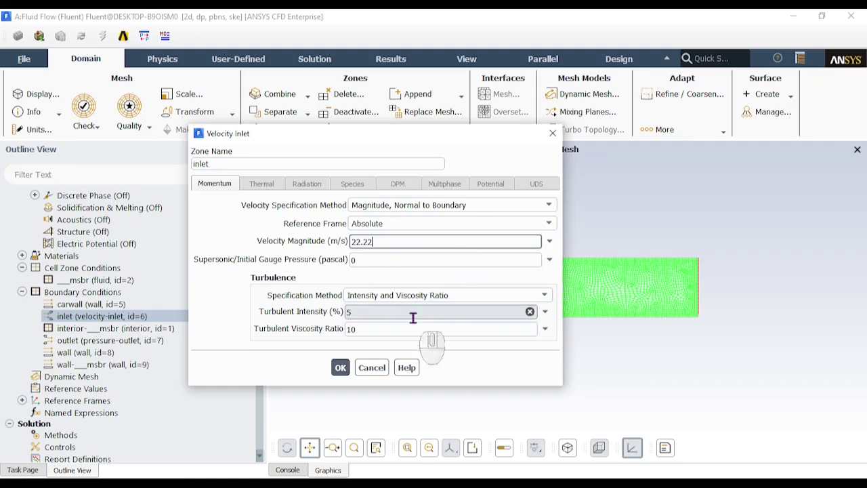
{"action": "left_click", "coordinate": [341, 367]}
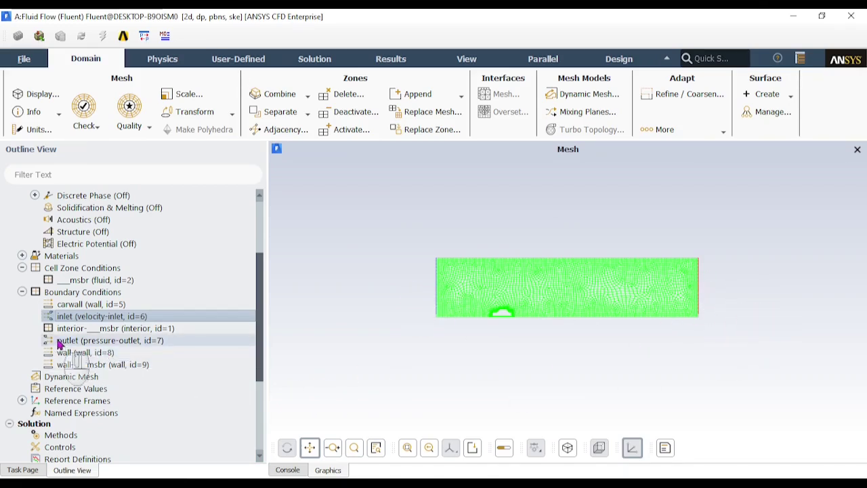
Open the outlet's pressure-outlet conditions and accept them with a gauge pressure of 0 Pa and the default backflow settings.
{"action": "left_click", "coordinate": [123, 342]}
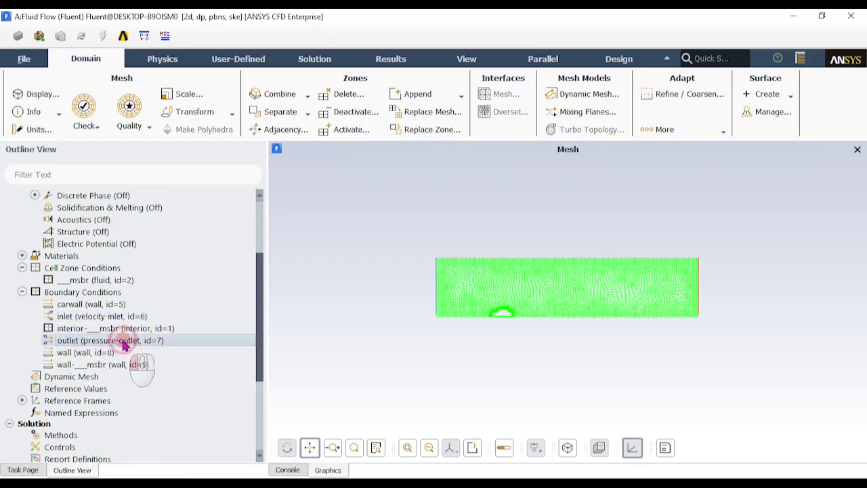
{"action": "double_click", "coordinate": [122, 341]}
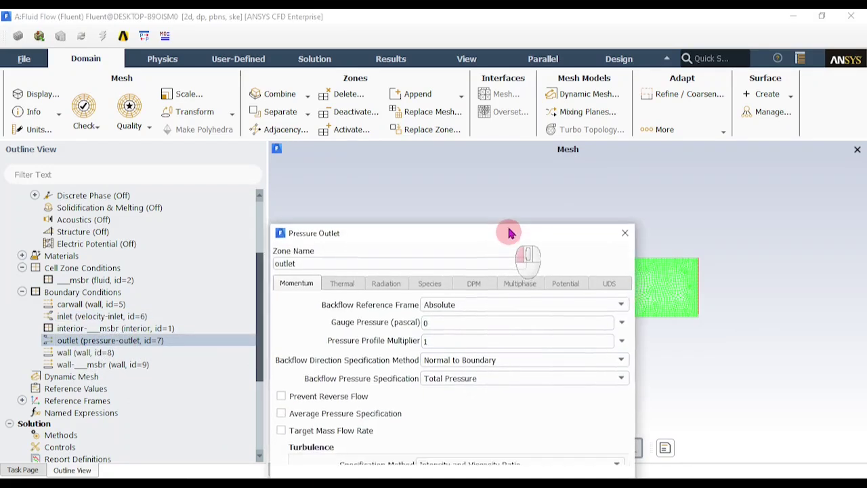
{"action": "left_click", "coordinate": [462, 288]}
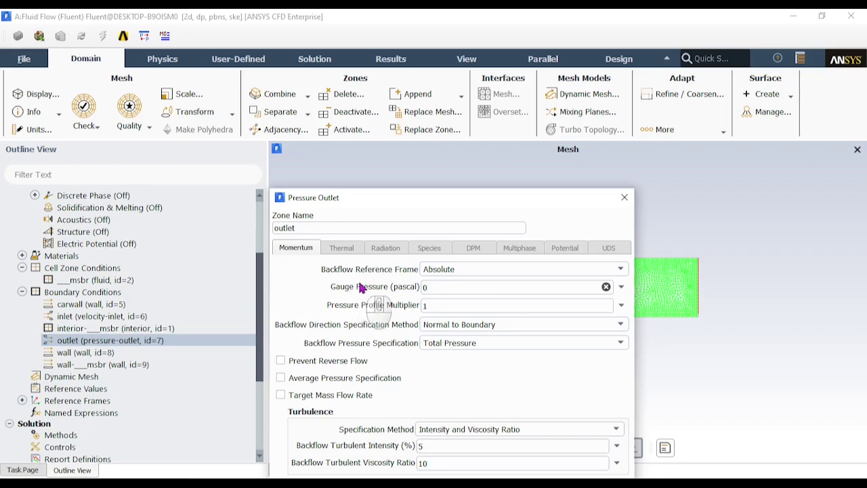
{"action": "left_click_drag", "start_coordinate": [451, 204], "coordinate": [451, 121]}
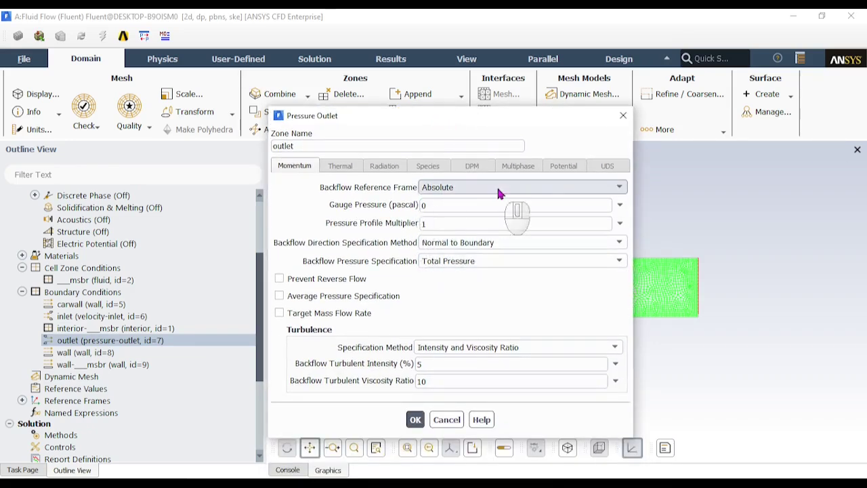
{"action": "left_click", "coordinate": [414, 419]}
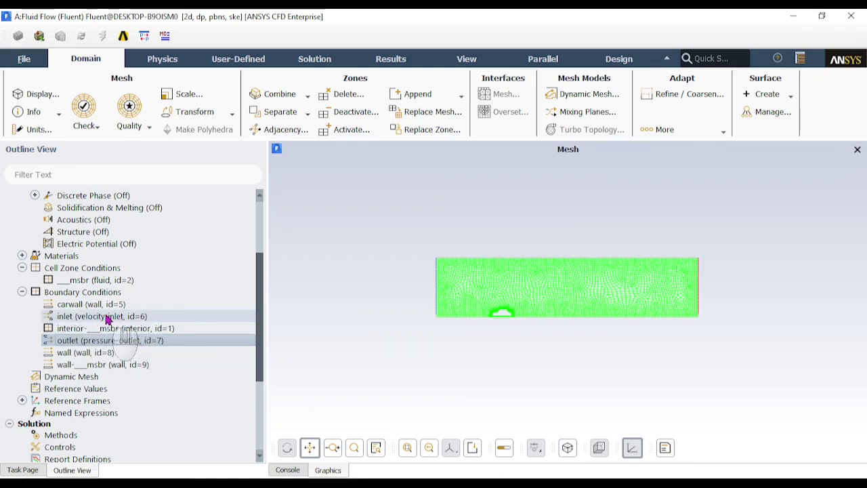
Start a new drag force report in the solution's report definitions.
{"action": "left_click_drag", "start_coordinate": [263, 264], "coordinate": [263, 313]}
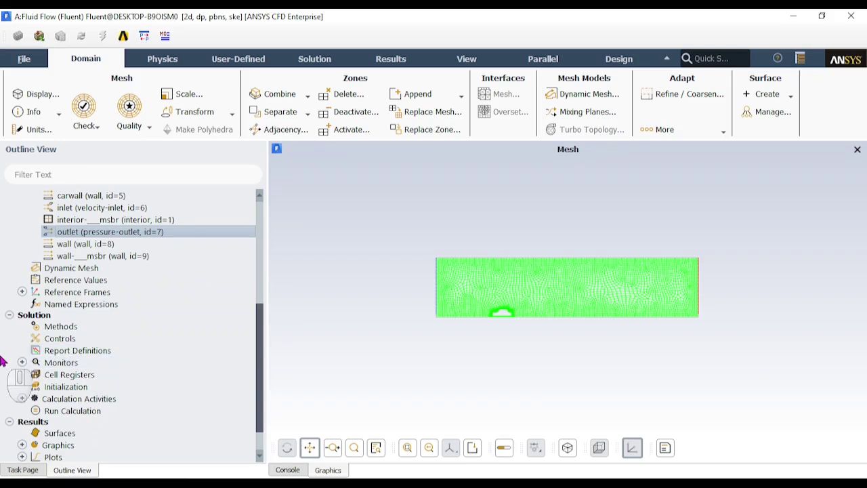
{"action": "right_click", "coordinate": [86, 357]}
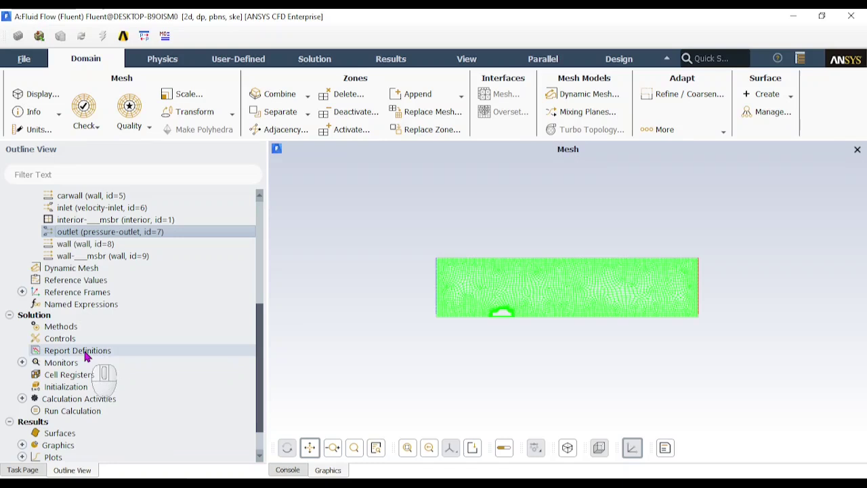
{"action": "double_click", "coordinate": [86, 357]}
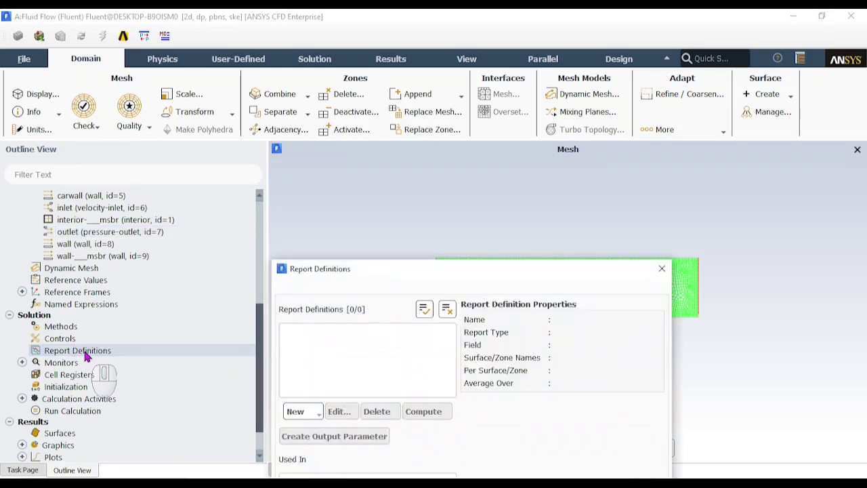
{"action": "left_click_drag", "start_coordinate": [409, 274], "coordinate": [401, 102]}
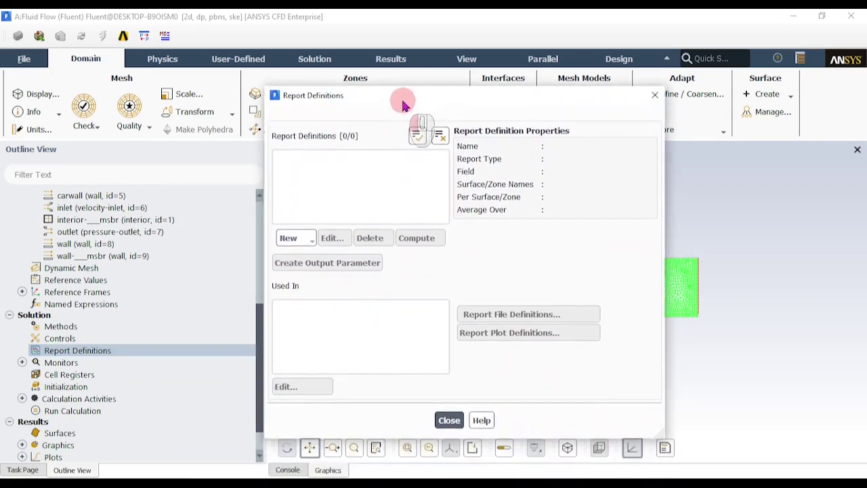
{"action": "left_click", "coordinate": [289, 238]}
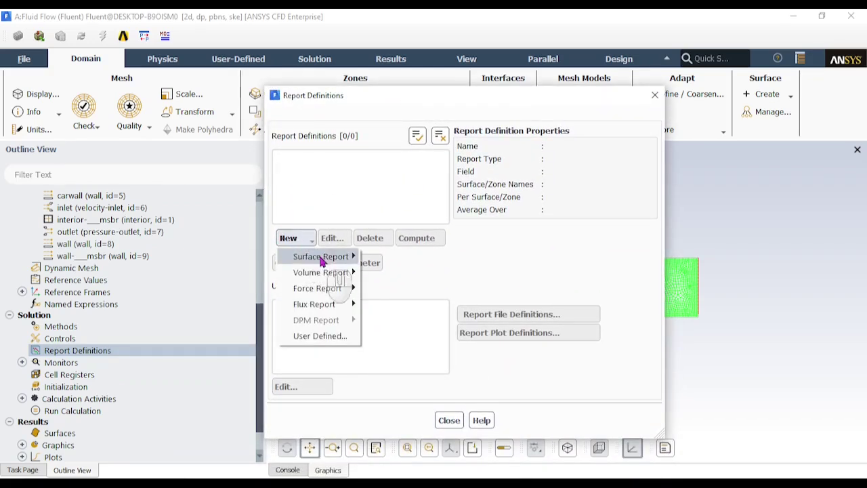
{"action": "mouse_move", "coordinate": [323, 294]}
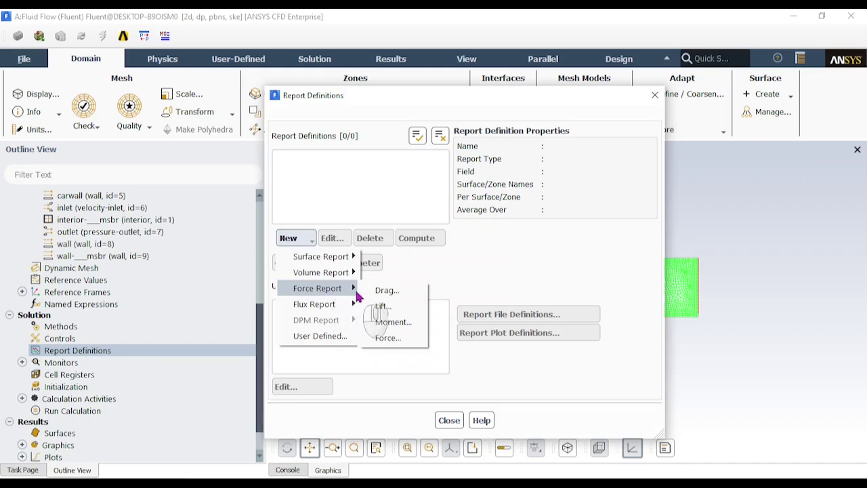
{"action": "left_click", "coordinate": [410, 298]}
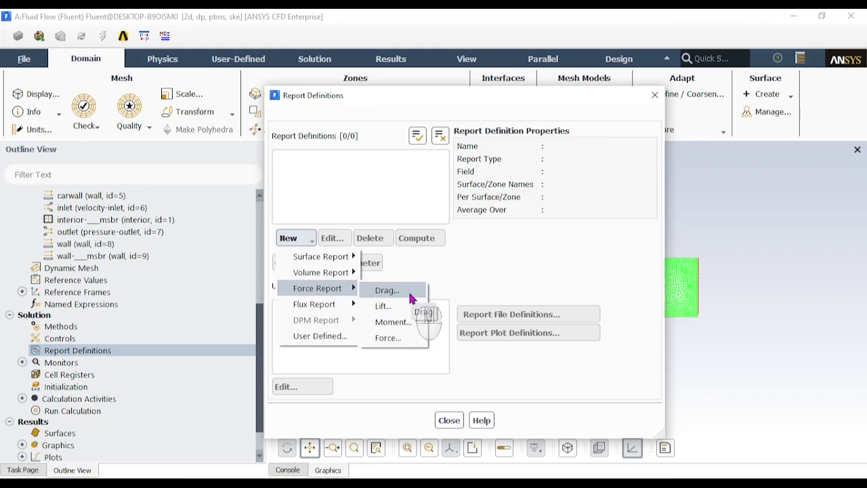
{"action": "left_click", "coordinate": [405, 298]}
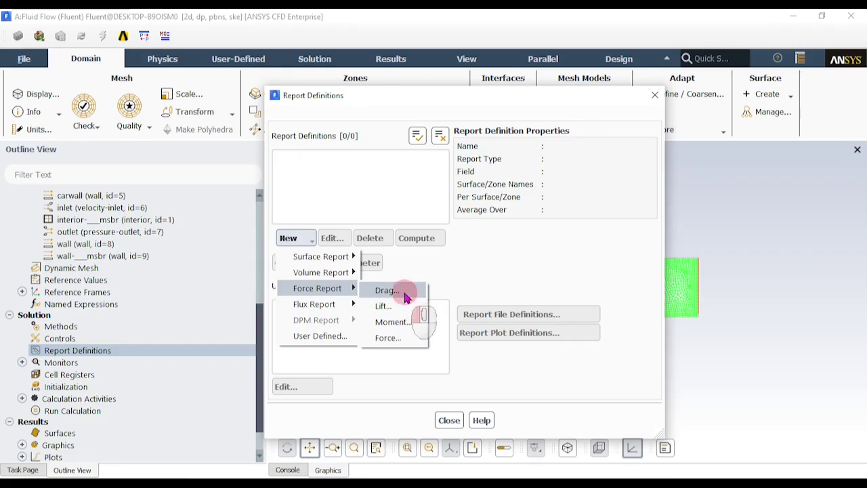
Define the drag coefficient report on the carwall zone with the name dragcarforce, and close the report definitions.
{"action": "left_click_drag", "start_coordinate": [443, 275], "coordinate": [428, 100]}
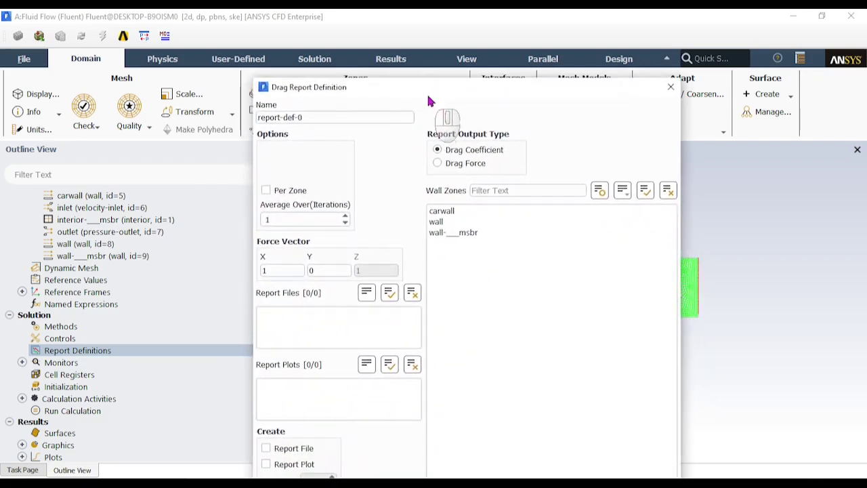
{"action": "left_click", "coordinate": [451, 212]}
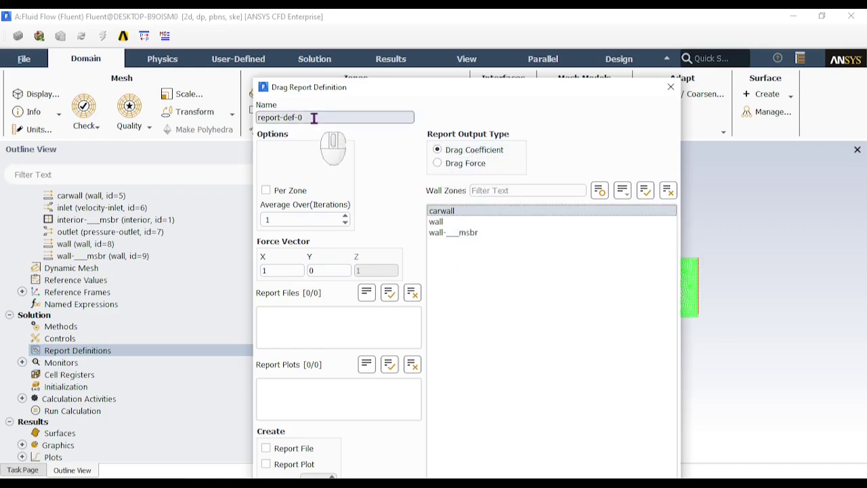
{"action": "left_click_drag", "start_coordinate": [313, 118], "coordinate": [256, 120]}
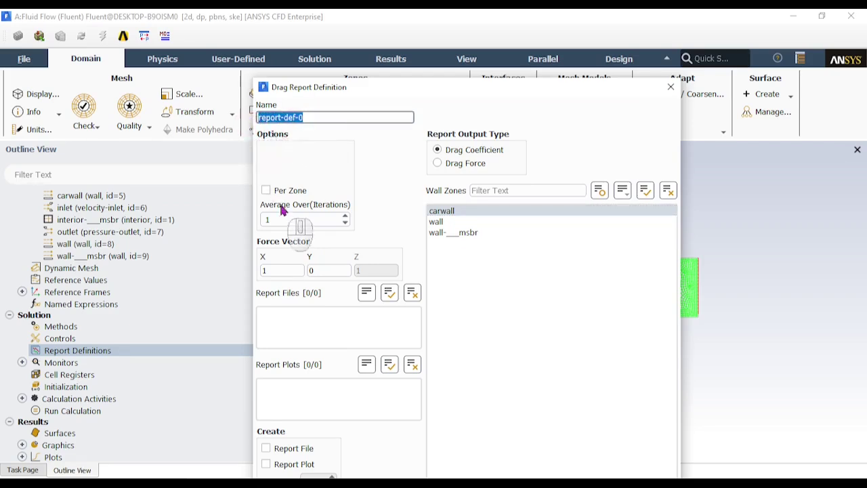
{"action": "type", "text": "dr"}
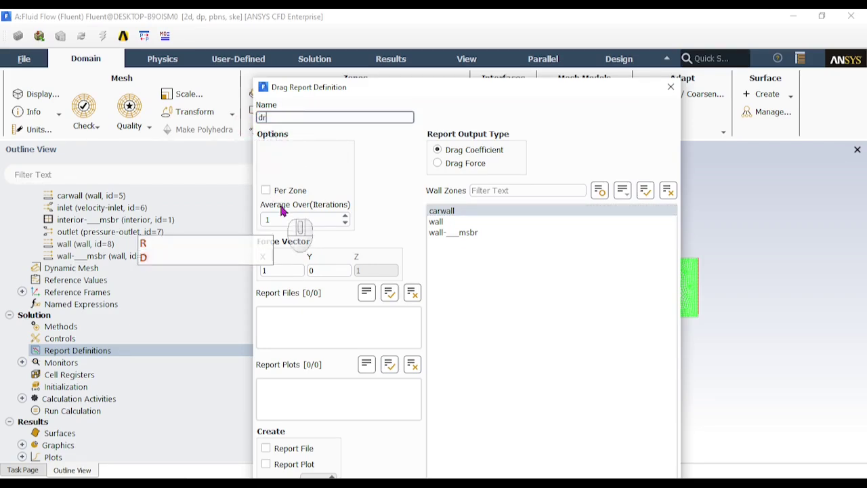
{"action": "type", "text": "agcar"}
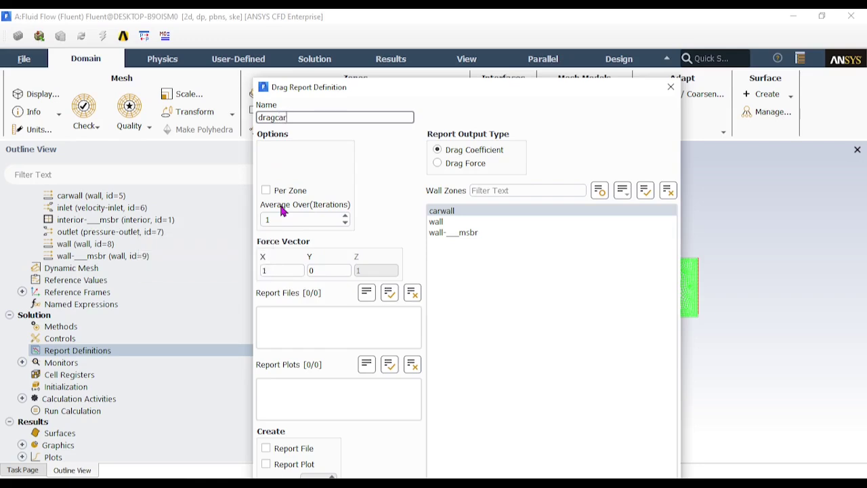
{"action": "type", "text": "force"}
{"action": "left_click_drag", "start_coordinate": [531, 91], "coordinate": [539, 33]}
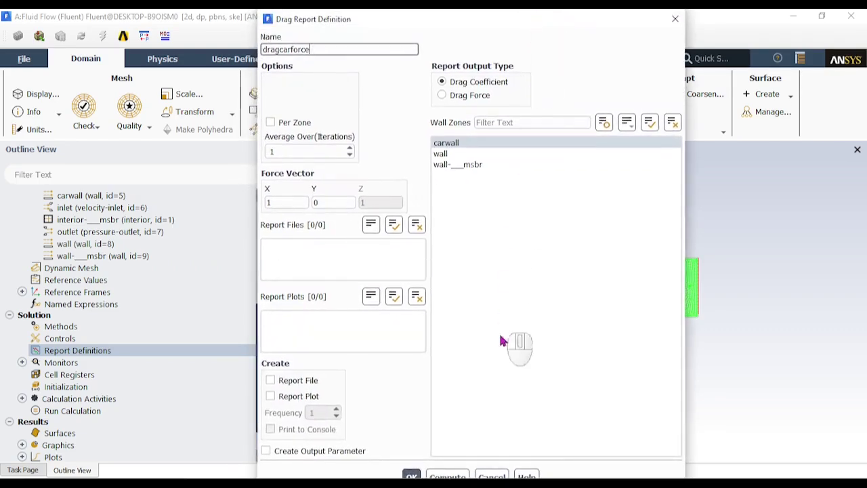
{"action": "left_click", "coordinate": [412, 475]}
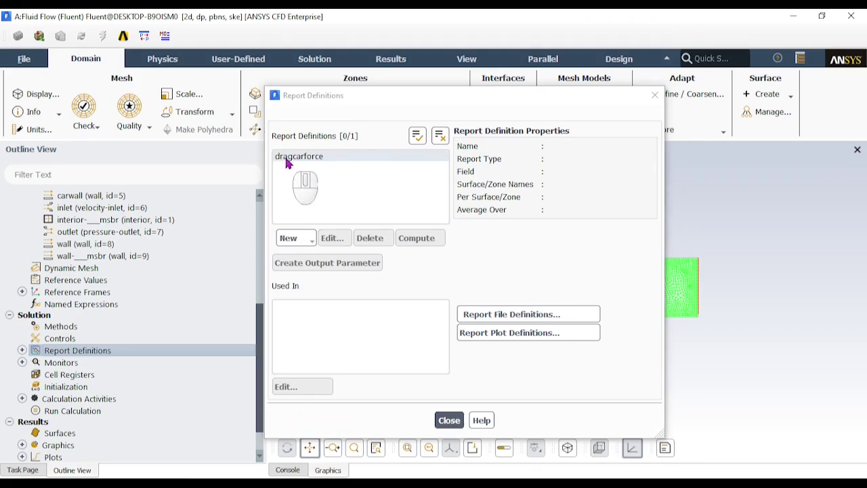
{"action": "left_click", "coordinate": [449, 420]}
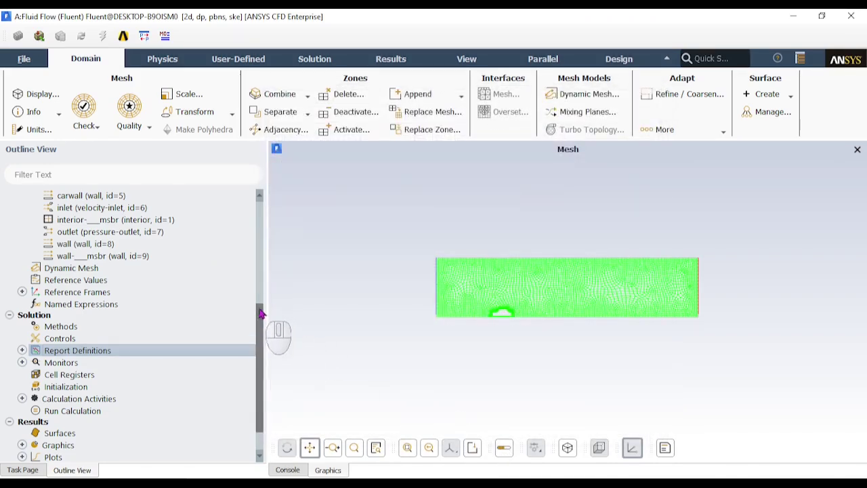
Initialize the solution with Standard Initialization computed from the inlet, relative to the cell zone, and close the initialization settings.
{"action": "scroll", "coordinate": [257, 319], "scroll_direction": "down", "scroll_amount": 1}
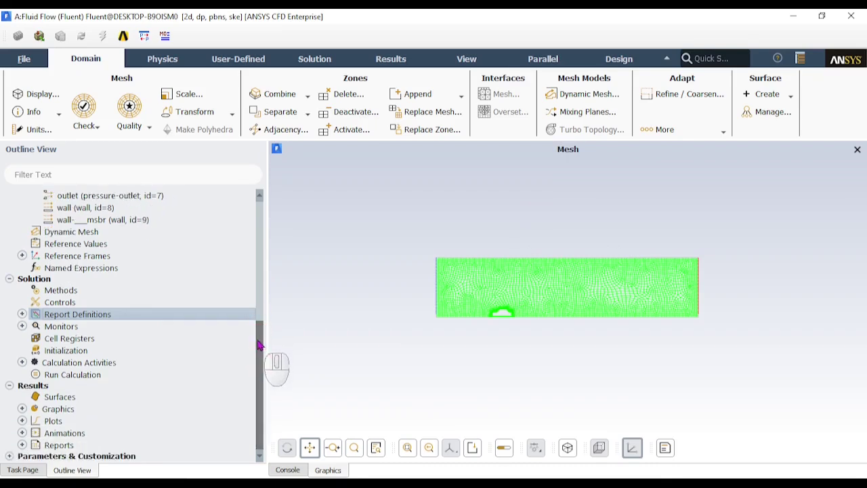
{"action": "left_click", "coordinate": [78, 352]}
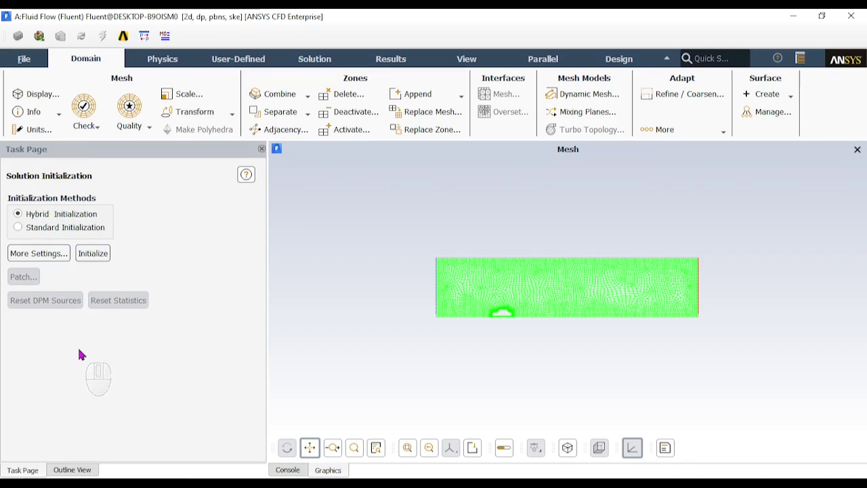
{"action": "left_click", "coordinate": [51, 232]}
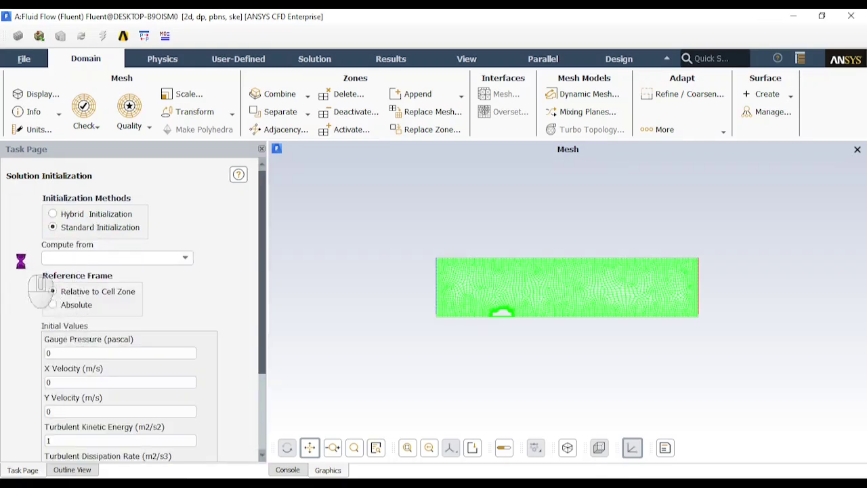
{"action": "left_click", "coordinate": [184, 258]}
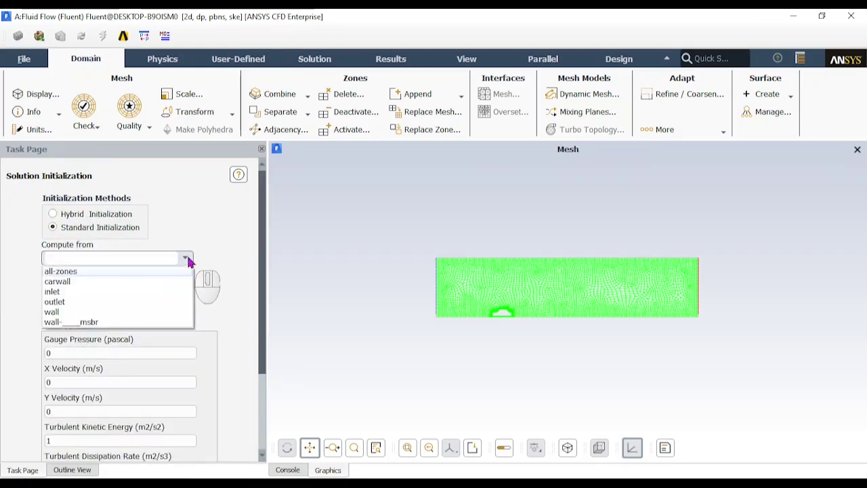
{"action": "left_click", "coordinate": [67, 293]}
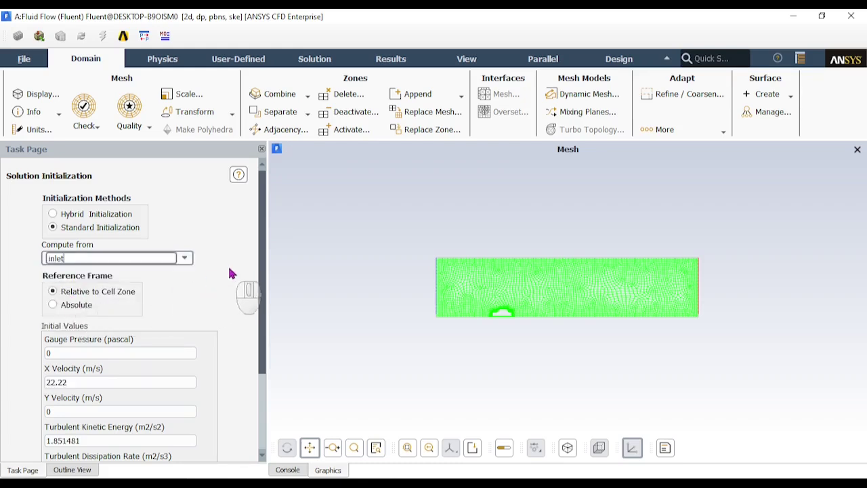
{"action": "left_click_drag", "start_coordinate": [262, 248], "coordinate": [255, 332]}
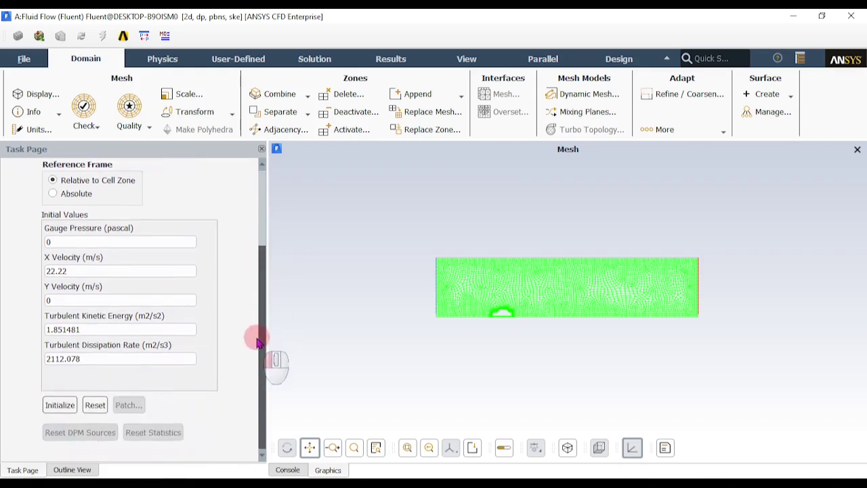
{"action": "left_click", "coordinate": [71, 404]}
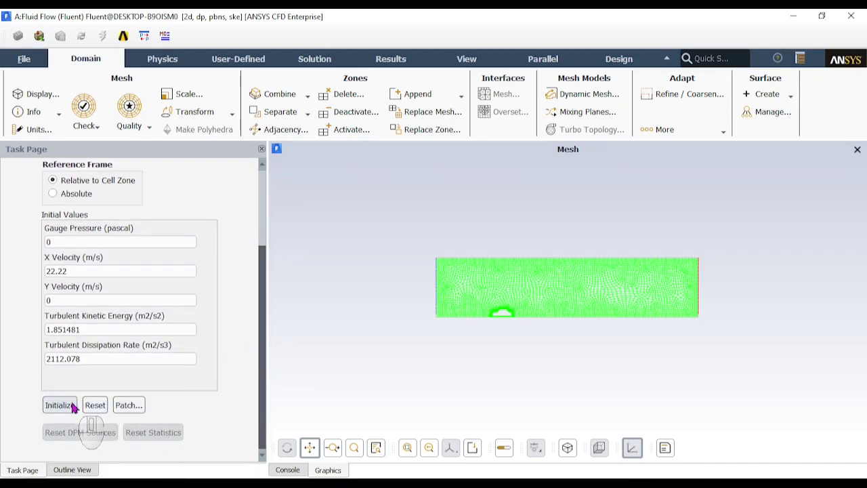
{"action": "left_click", "coordinate": [262, 149]}
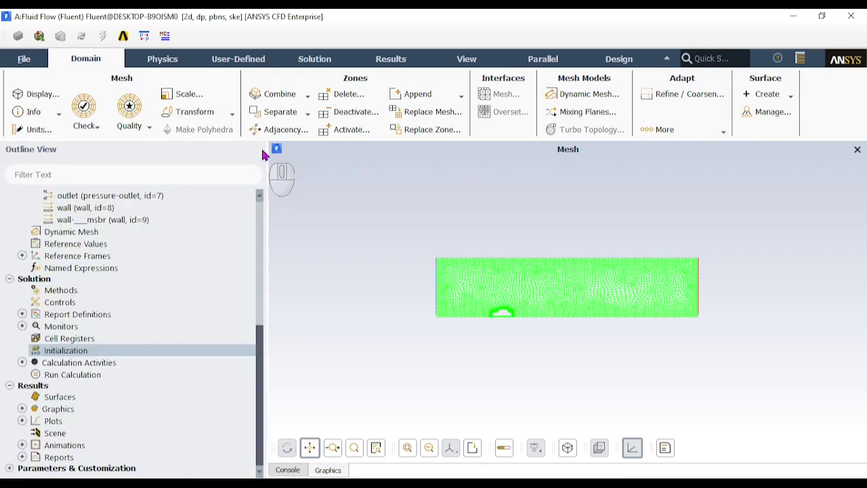
Run the calculation with 500 iterations and the default pseudo transient options, and acknowledge its completion.
{"action": "left_click", "coordinate": [94, 377]}
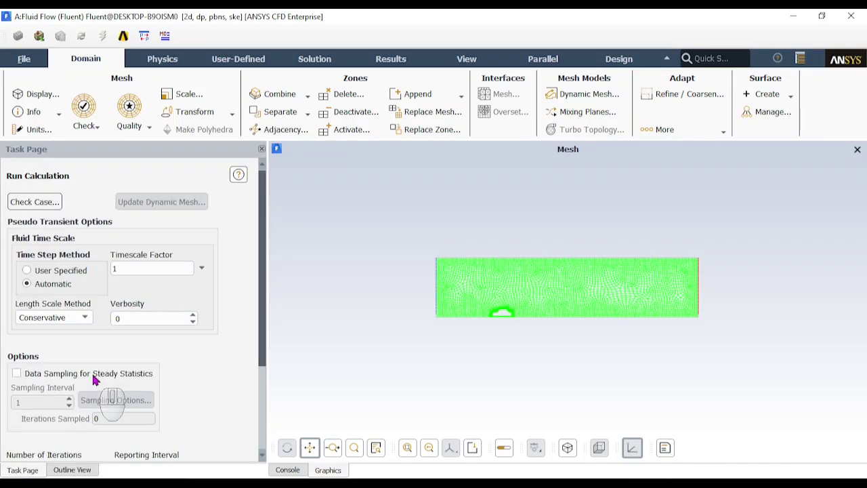
{"action": "left_click_drag", "start_coordinate": [262, 252], "coordinate": [258, 344]}
{"action": "left_click", "coordinate": [27, 342]}
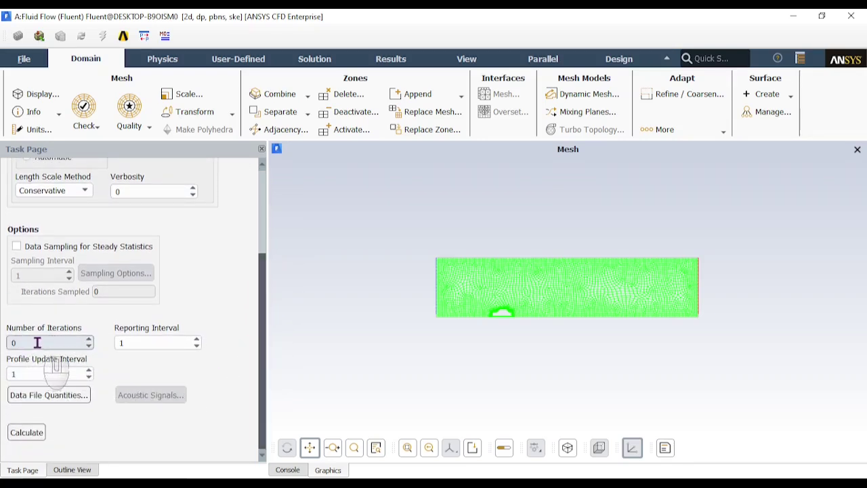
{"action": "left_click_drag", "start_coordinate": [35, 342], "coordinate": [3, 342]}
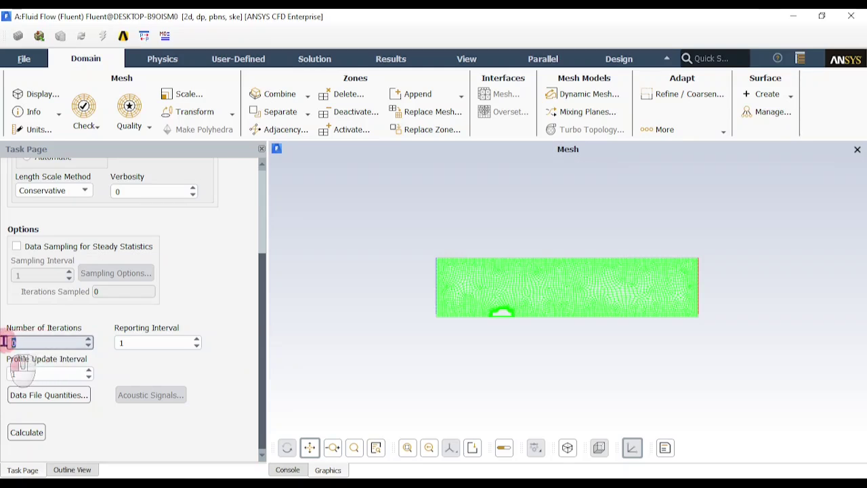
{"action": "type", "text": "500"}
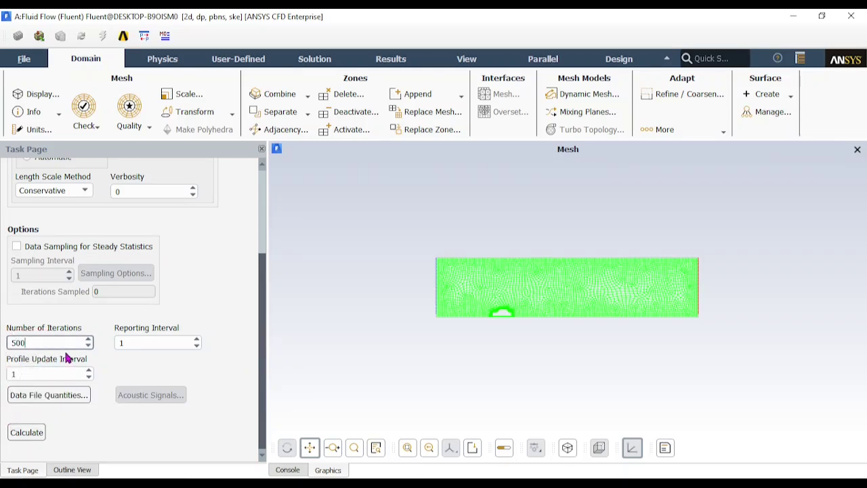
{"action": "left_click", "coordinate": [24, 436]}
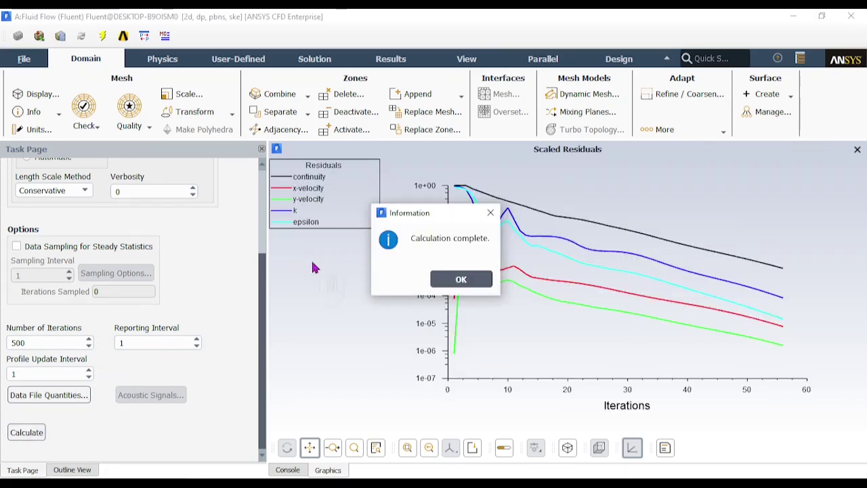
{"action": "left_click", "coordinate": [478, 282]}
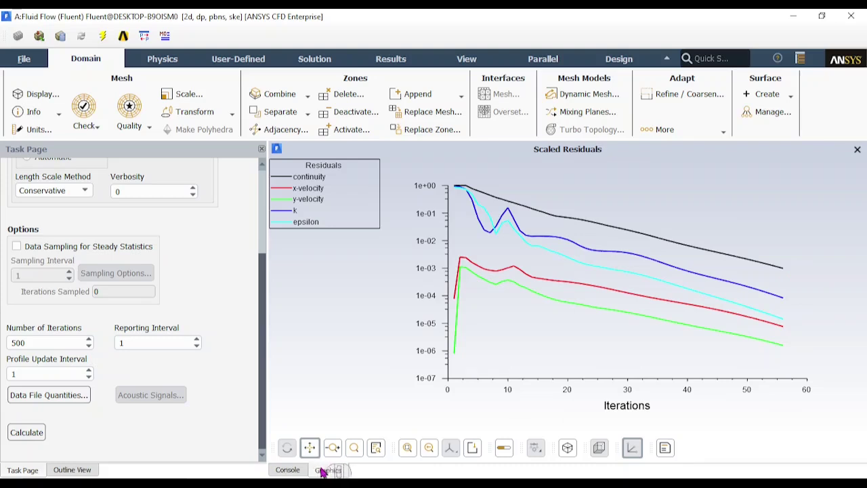
Check the solver's iteration output for convergence and return to the scaled residuals plot.
{"action": "left_click", "coordinate": [287, 469]}
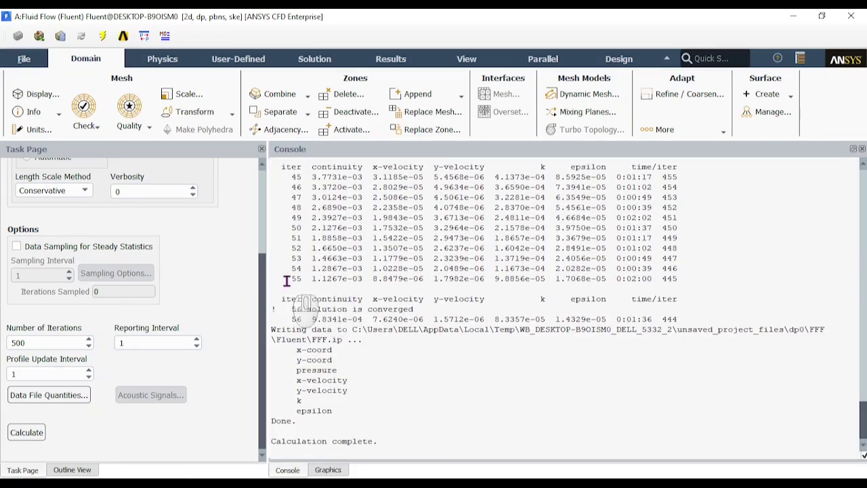
{"action": "mouse_move", "coordinate": [295, 313]}
{"action": "left_mouse_down"}
{"action": "mouse_move", "coordinate": [384, 343]}
{"action": "mouse_move", "coordinate": [393, 309]}
{"action": "mouse_move", "coordinate": [293, 319]}
{"action": "mouse_move", "coordinate": [286, 312]}
{"action": "left_mouse_up"}
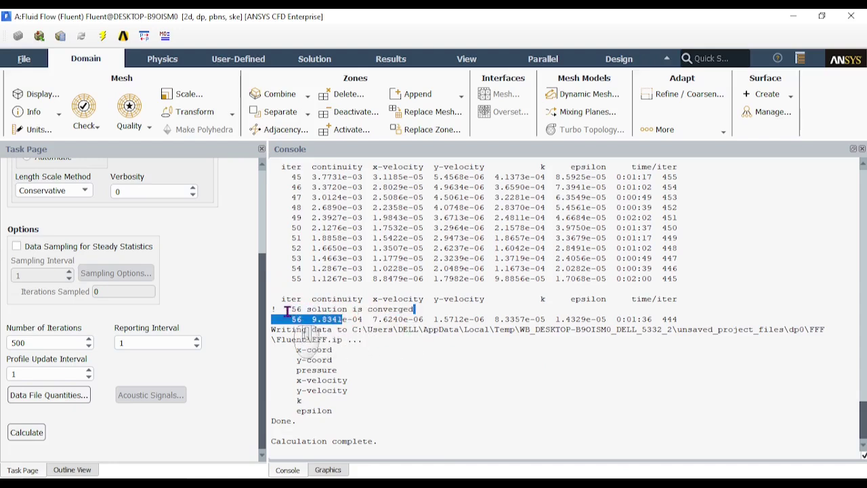
{"action": "left_click", "coordinate": [327, 470]}
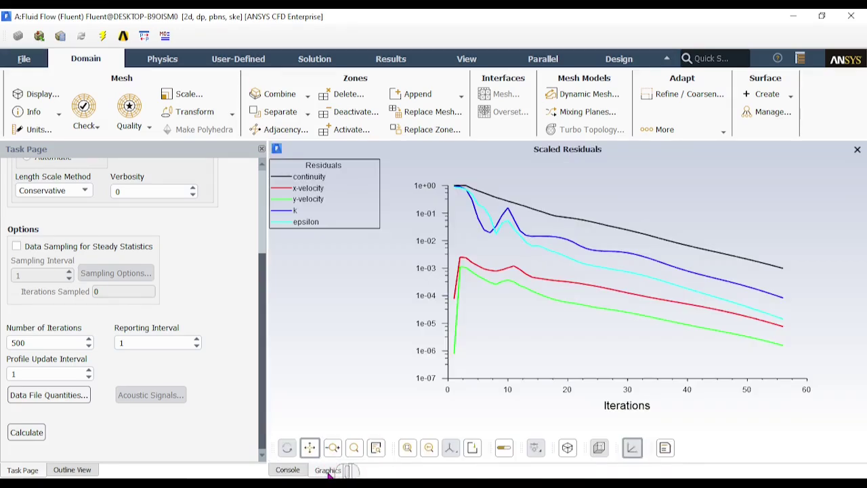
Compute the drag coefficient on carwall from the dragcarforce report definition and read the value in the console.
{"action": "left_click", "coordinate": [73, 470]}
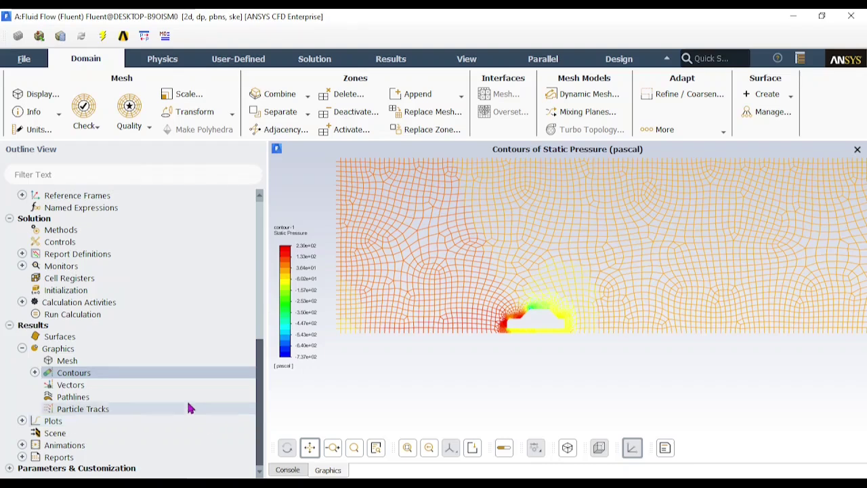
{"action": "left_click", "coordinate": [22, 254]}
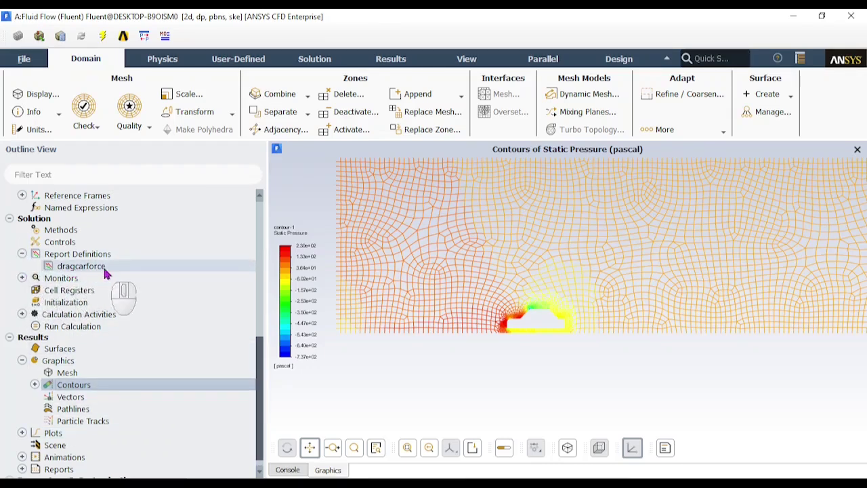
{"action": "double_click", "coordinate": [82, 266]}
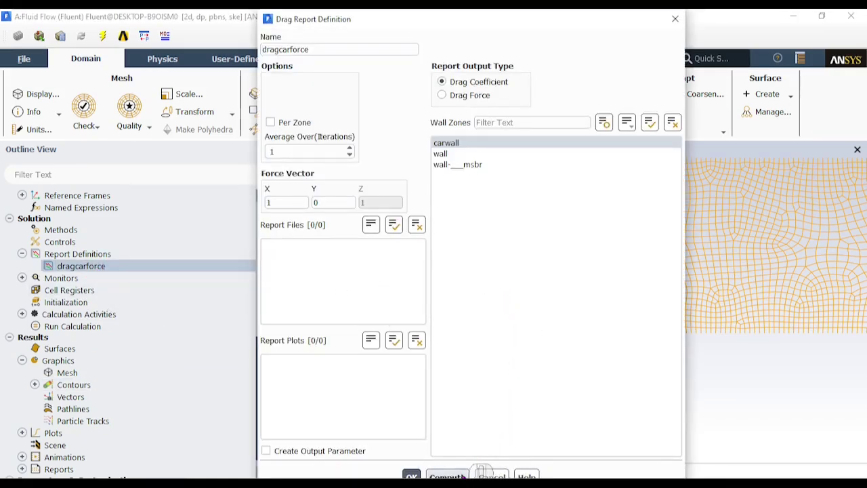
{"action": "left_click", "coordinate": [462, 475]}
{"action": "left_click", "coordinate": [673, 21]}
{"action": "left_click", "coordinate": [297, 470]}
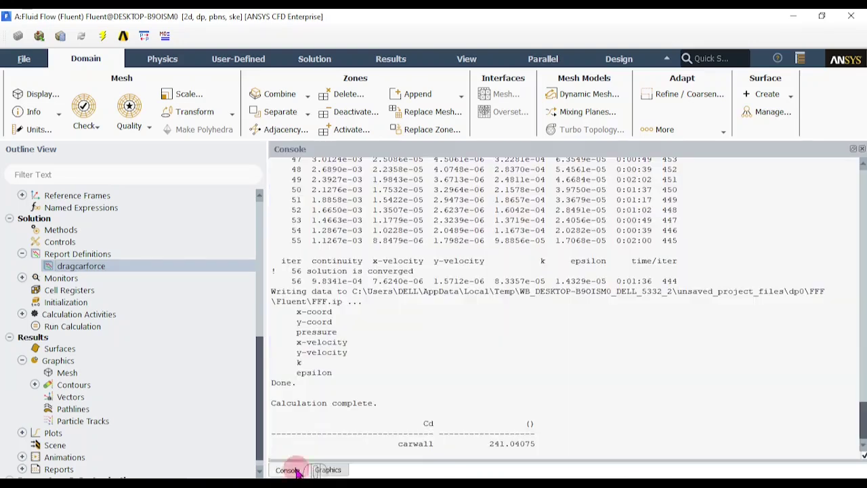
{"action": "left_click_drag", "start_coordinate": [388, 445], "coordinate": [545, 449]}
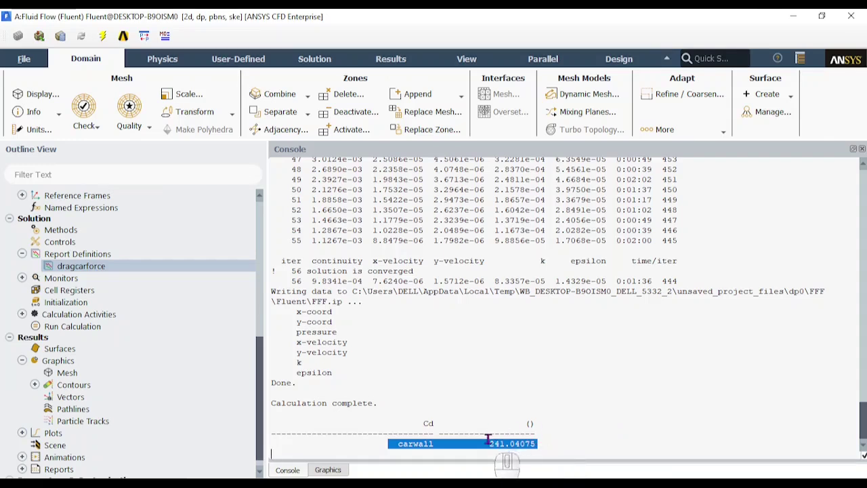
{"action": "left_click", "coordinate": [571, 444]}
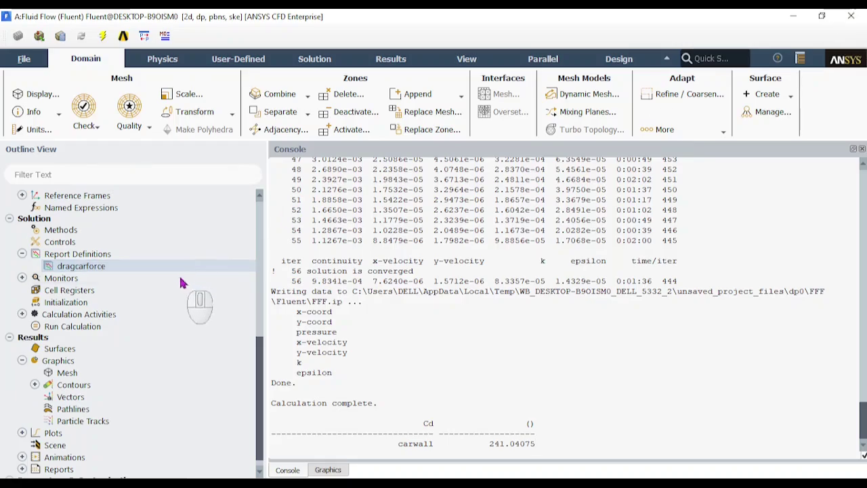
Close Fluent and open the Results of the Fluid Flow (Fluent) system in CFD-Post.
{"action": "left_click", "coordinate": [852, 15]}
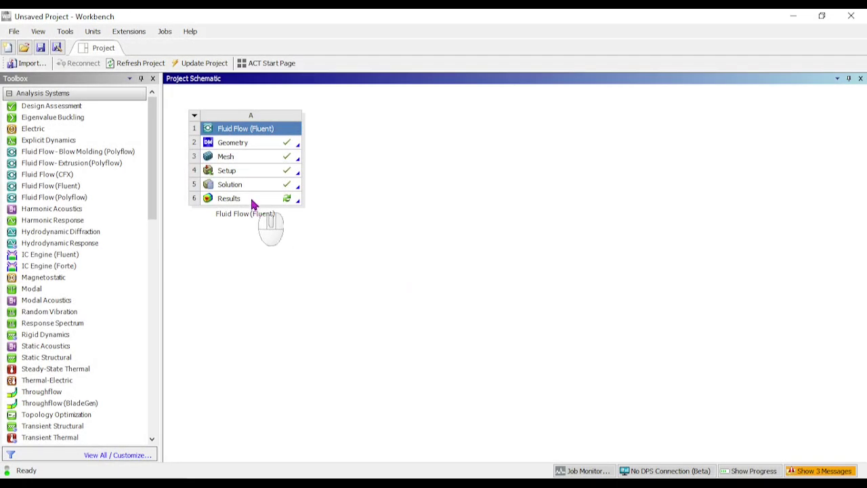
{"action": "double_click", "coordinate": [230, 198]}
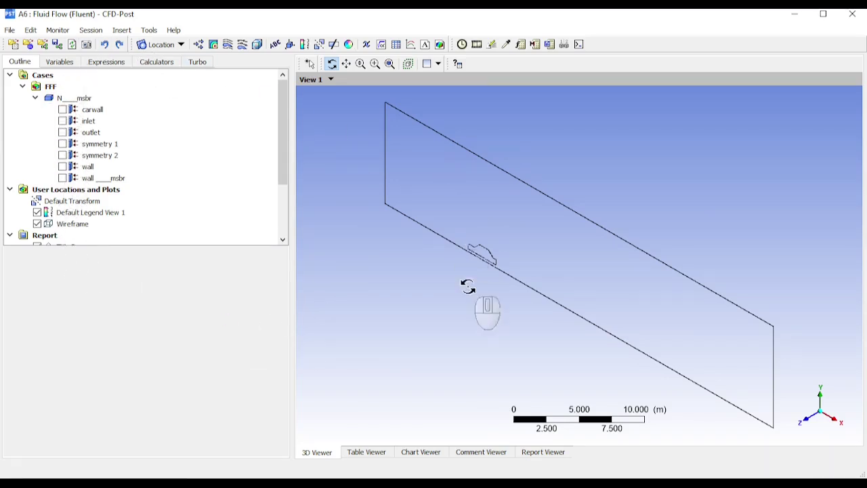
{"action": "middle_click_drag", "start_coordinate": [478, 325], "coordinate": [536, 309]}
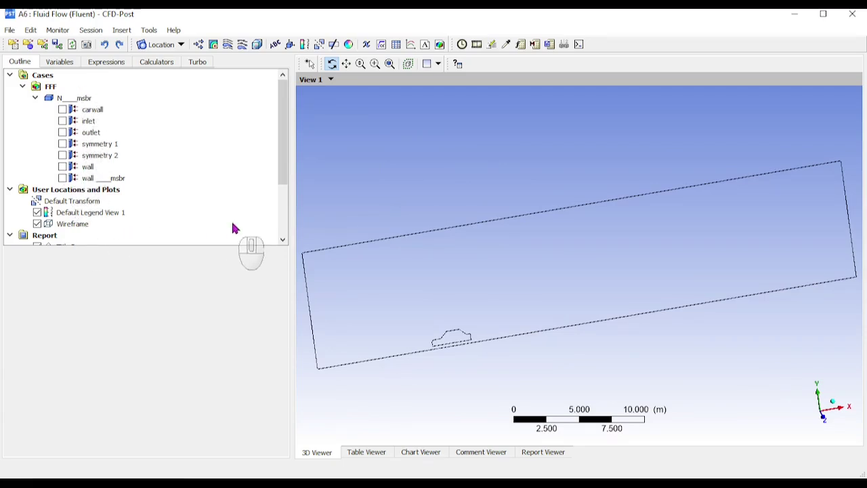
Insert a new contour plot with the name velocity.
{"action": "left_click", "coordinate": [214, 46]}
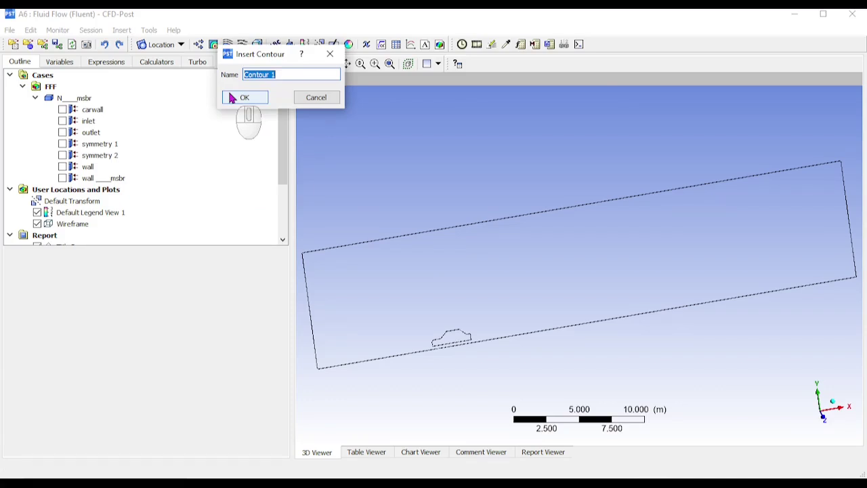
{"action": "type", "text": "velocity"}
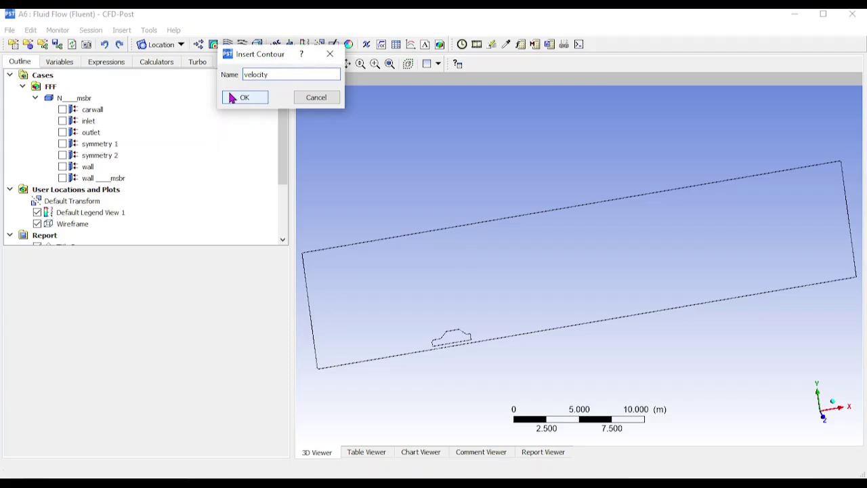
{"action": "left_click", "coordinate": [231, 97]}
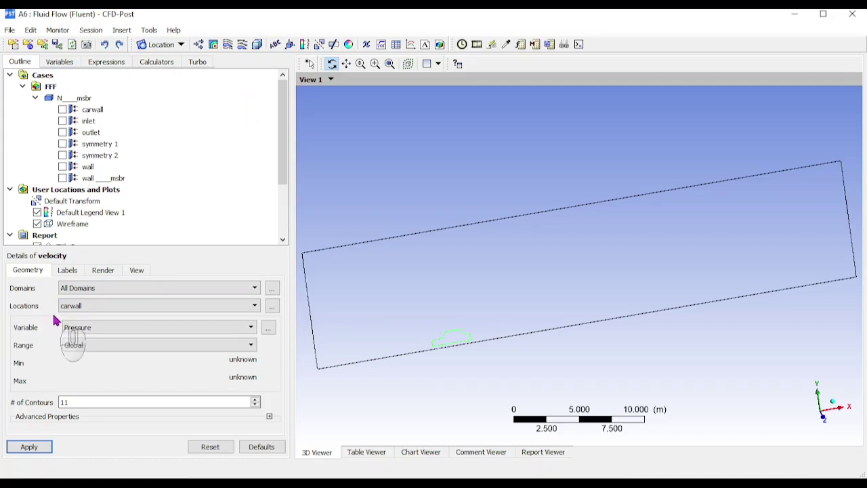
Plot the velocity contour on symmetry 1 with Velocity as the variable, keeping the Global range and 11 contours.
{"action": "left_click", "coordinate": [160, 308]}
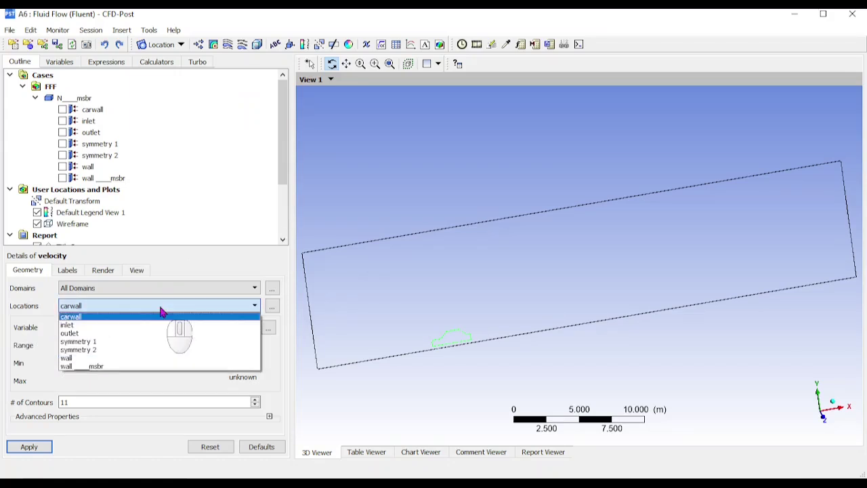
{"action": "left_click", "coordinate": [109, 347]}
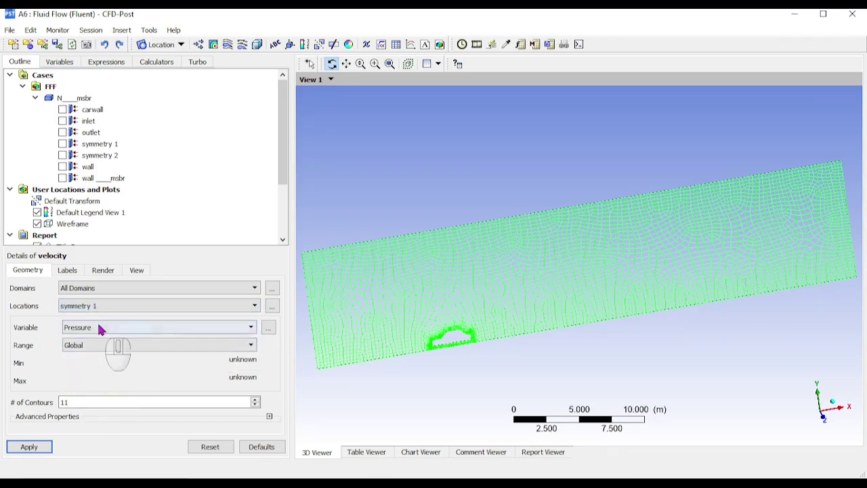
{"action": "left_click", "coordinate": [129, 330]}
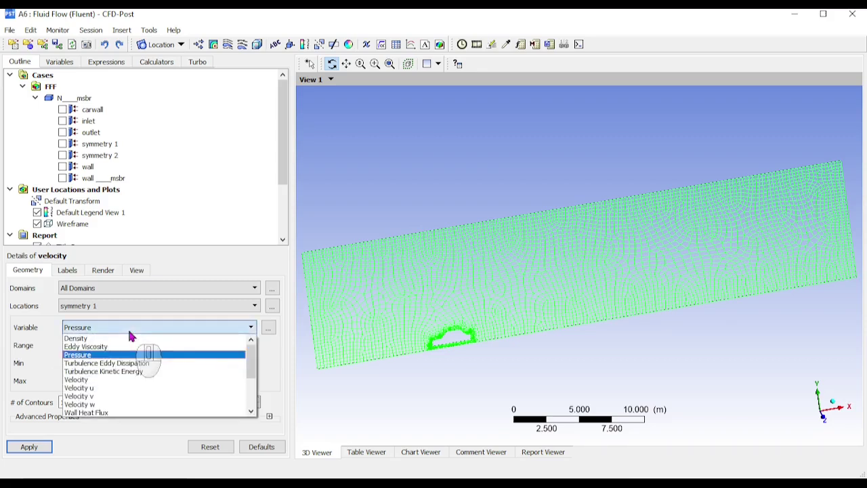
{"action": "left_click", "coordinate": [122, 380]}
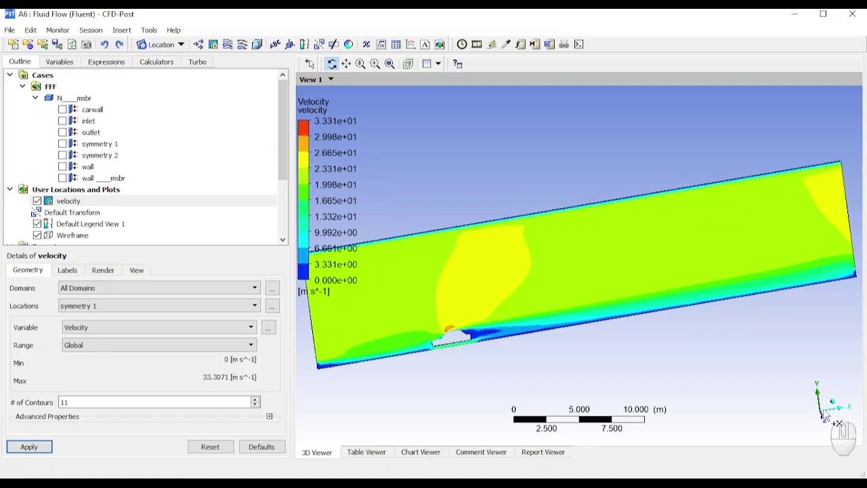
{"action": "left_click", "coordinate": [824, 420]}
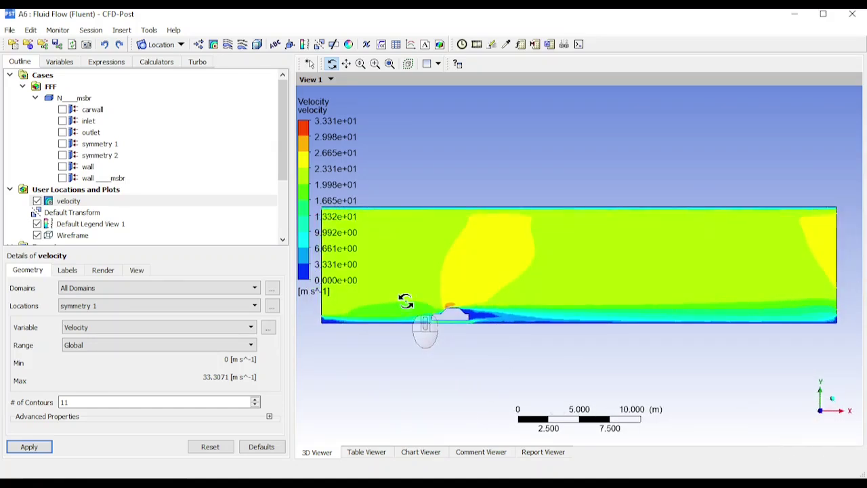
{"action": "scroll", "coordinate": [405, 302], "scroll_direction": "up", "scroll_amount": 1}
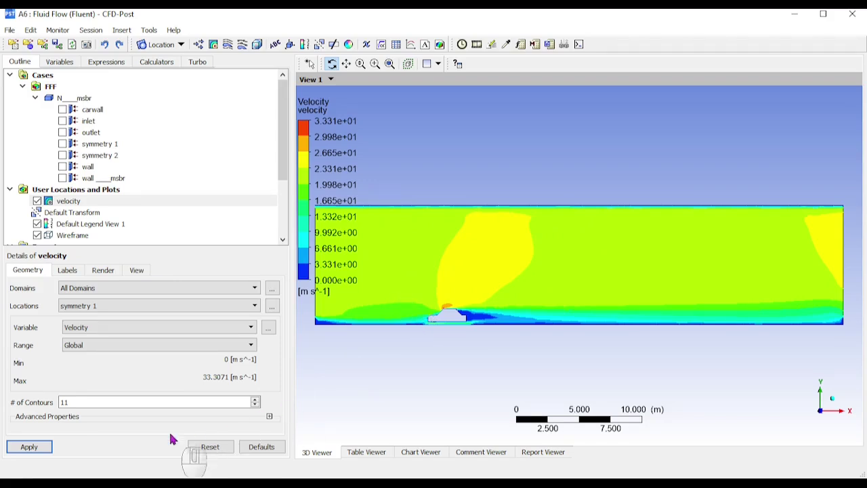
Set the velocity contour plot to 20 contours and update it.
{"action": "double_click", "coordinate": [63, 402]}
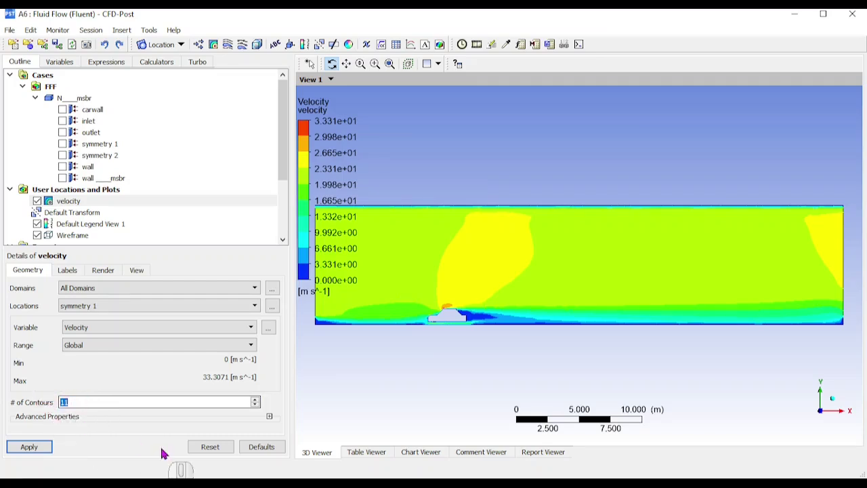
{"action": "type", "text": "20"}
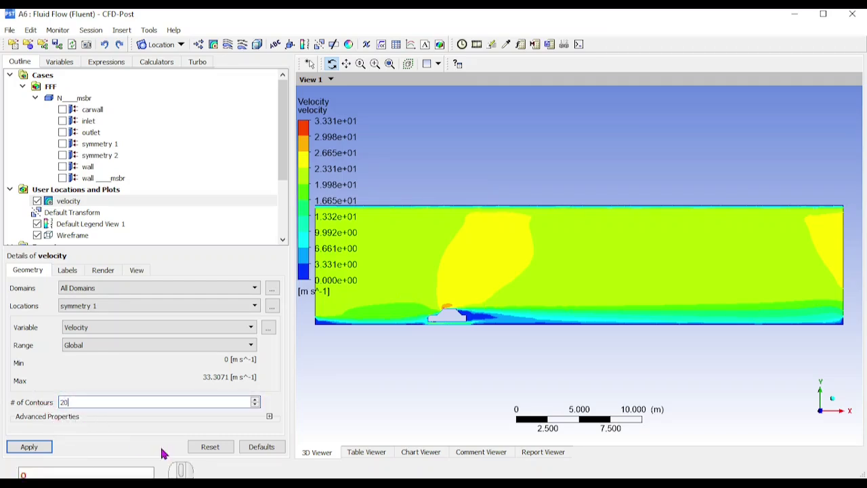
{"action": "left_click", "coordinate": [30, 448]}
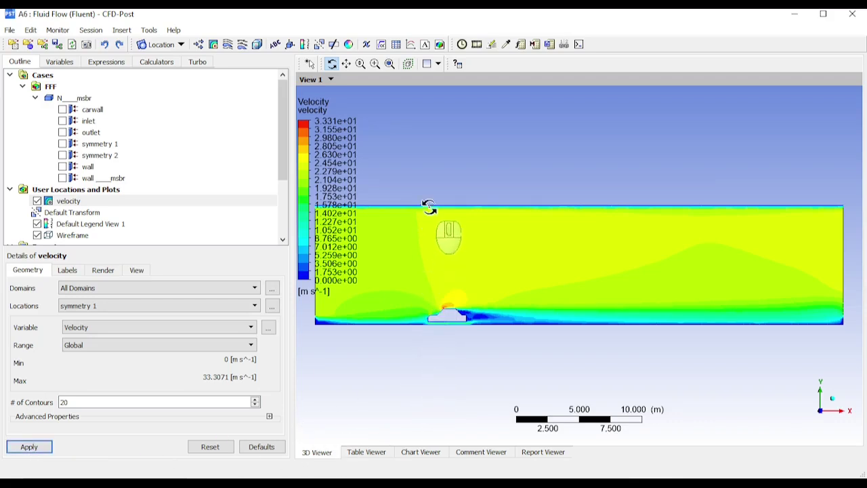
Examine the velocity contours closely around the car body and in its wake.
{"action": "scroll", "coordinate": [434, 313], "scroll_direction": "up", "scroll_amount": 5}
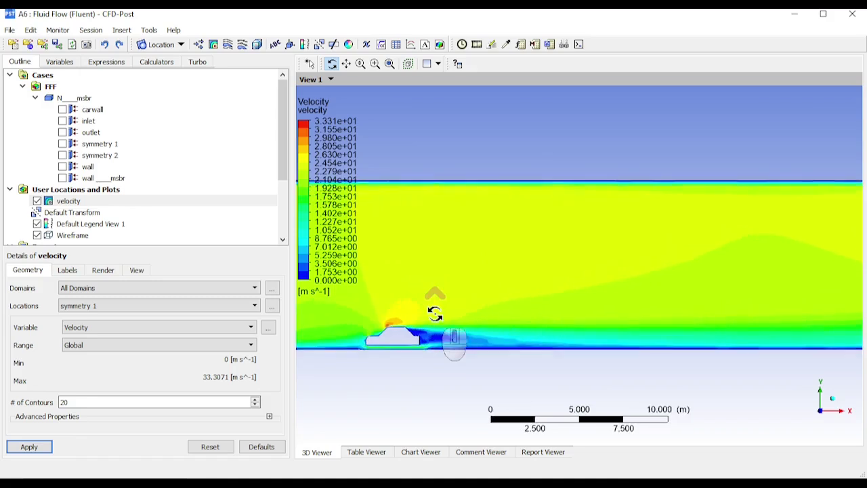
{"action": "scroll", "coordinate": [434, 313], "scroll_direction": "up", "scroll_amount": 4}
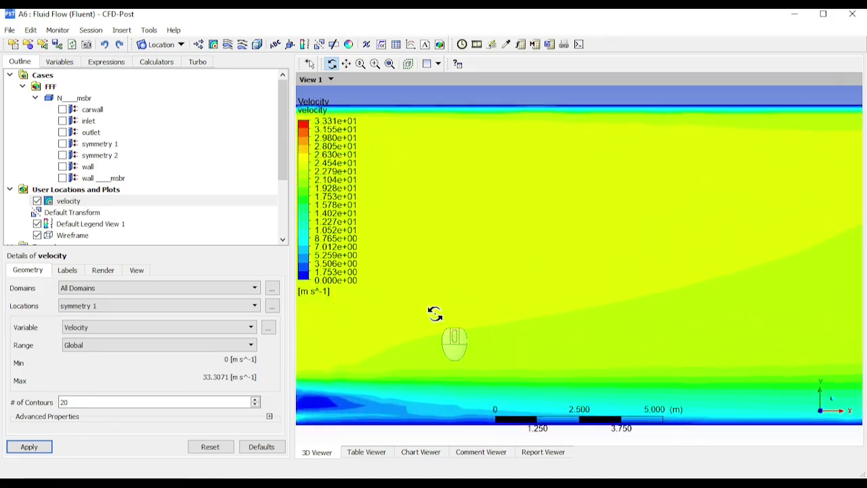
{"action": "middle_click_drag", "start_coordinate": [434, 313], "coordinate": [799, 244], "text": "shift"}
{"action": "scroll", "coordinate": [553, 369], "scroll_direction": "up", "scroll_amount": 4}
{"action": "middle_click_drag", "start_coordinate": [567, 332], "coordinate": [581, 266], "text": "ctrl"}
{"action": "scroll", "coordinate": [552, 303], "scroll_direction": "up", "scroll_amount": 1}
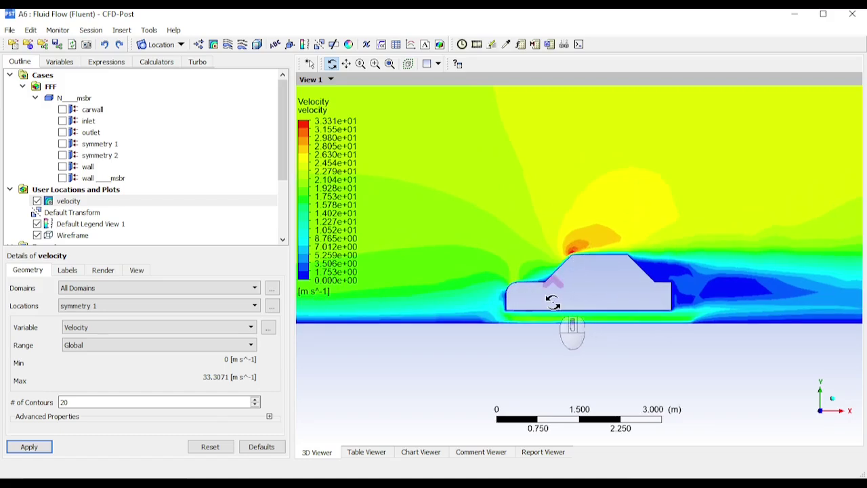
{"action": "scroll", "coordinate": [552, 302], "scroll_direction": "up", "scroll_amount": 1}
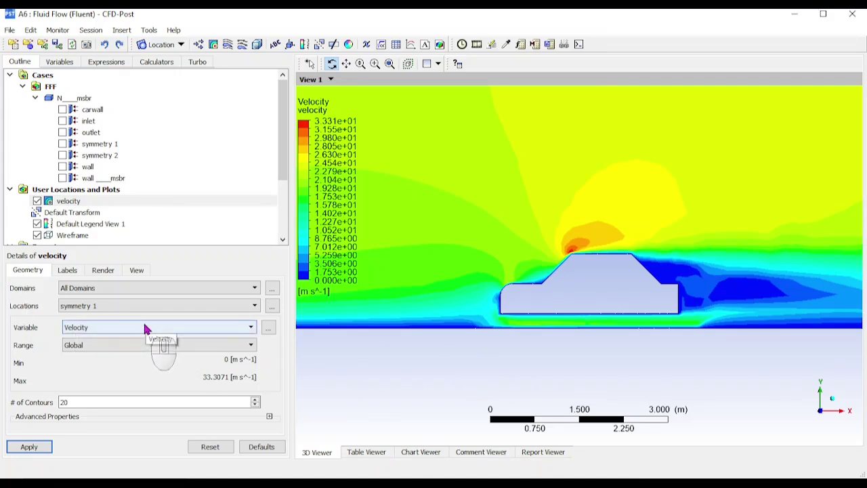
Hide the velocity contour and insert a new contour plot with the name pressure.
{"action": "left_click", "coordinate": [37, 202]}
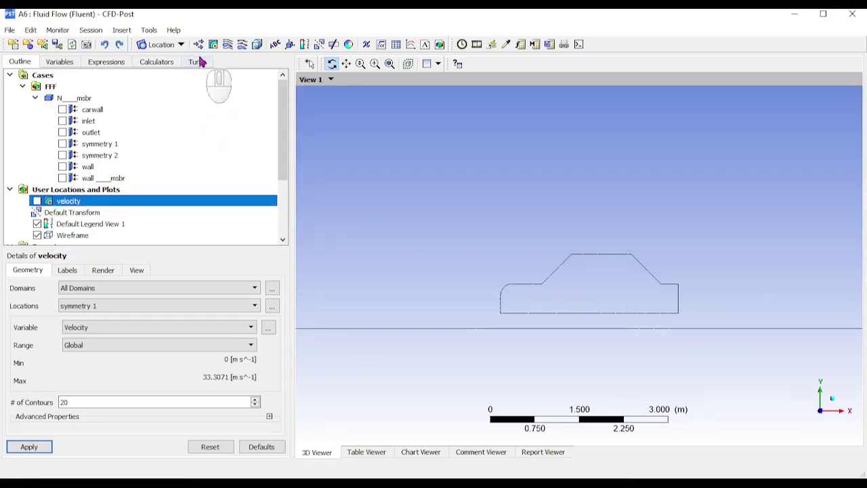
{"action": "left_click", "coordinate": [213, 46]}
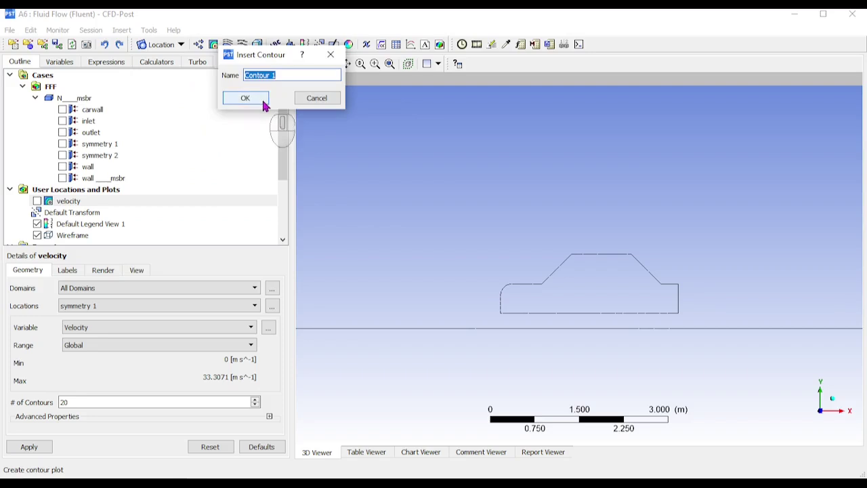
{"action": "type", "text": "pres"}
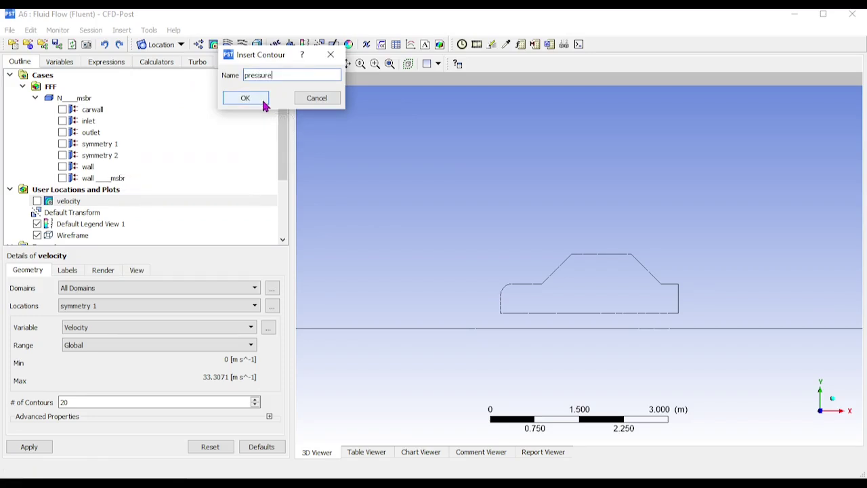
{"action": "type", "text": "sure"}
{"action": "key", "text": "Return"}
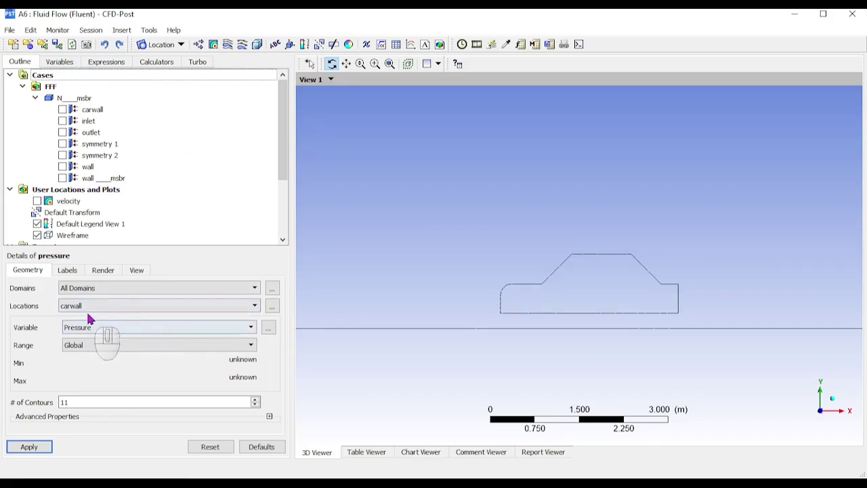
Plot the pressure contour on symmetry 1, keeping Pressure as the variable, the Global range and 11 contours.
{"action": "left_click", "coordinate": [93, 305]}
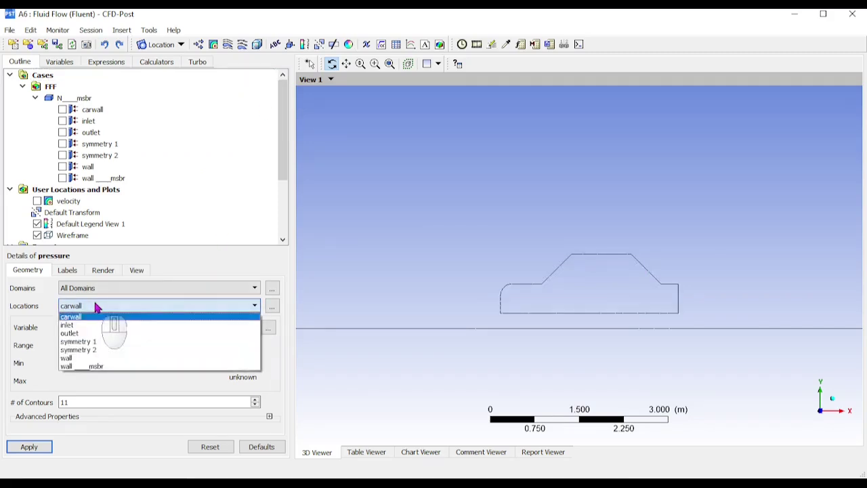
{"action": "left_click", "coordinate": [89, 341]}
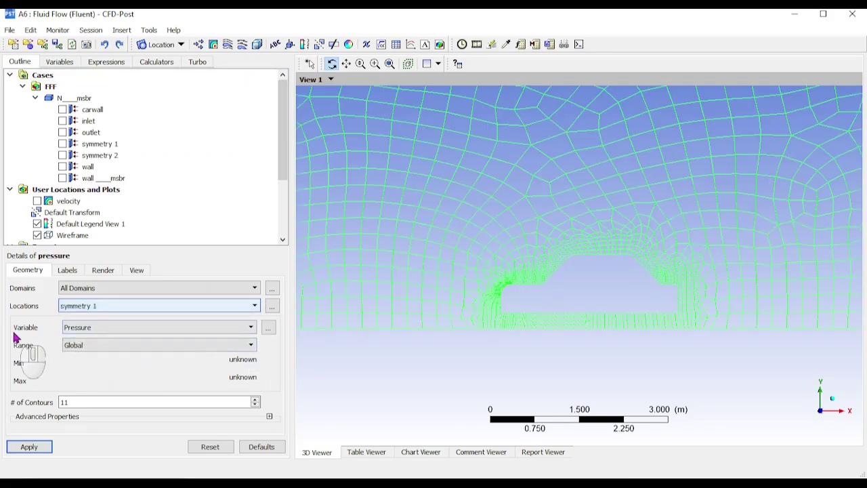
{"action": "left_click", "coordinate": [23, 446]}
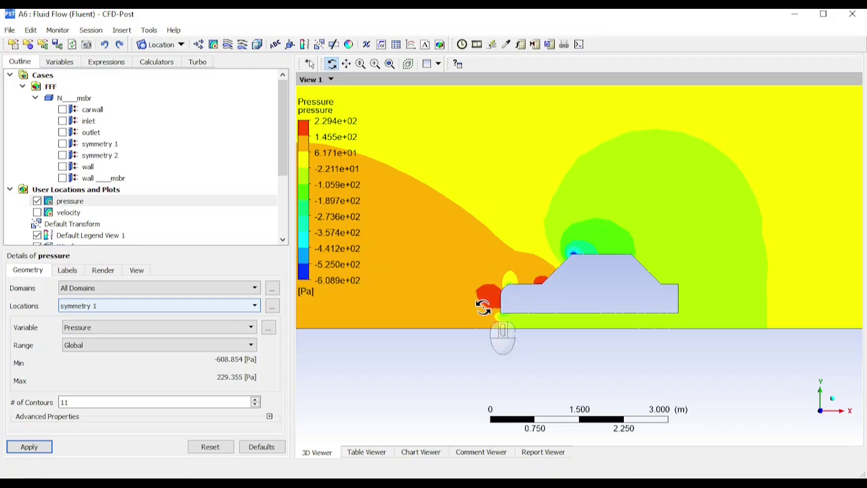
Examine the pressure contours at the car's nose, windshield base, roof edge and underbody.
{"action": "scroll", "coordinate": [543, 289], "scroll_direction": "up", "scroll_amount": 3}
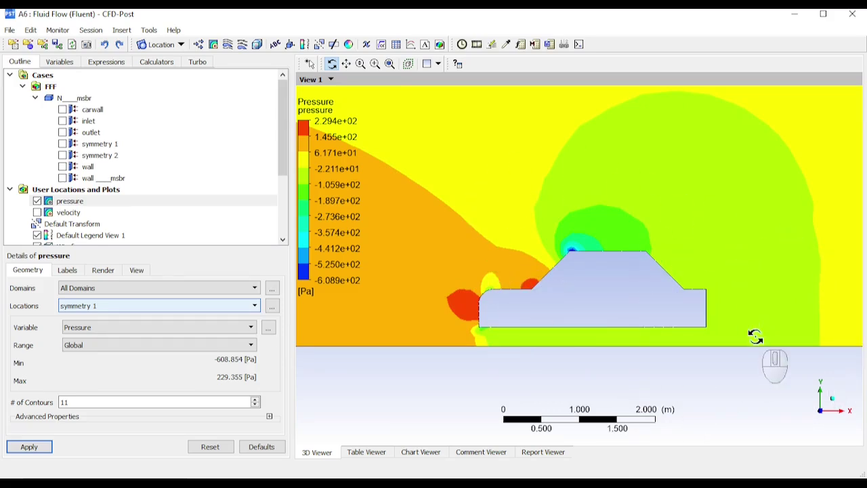
{"action": "scroll", "coordinate": [756, 337], "scroll_direction": "down", "scroll_amount": 3}
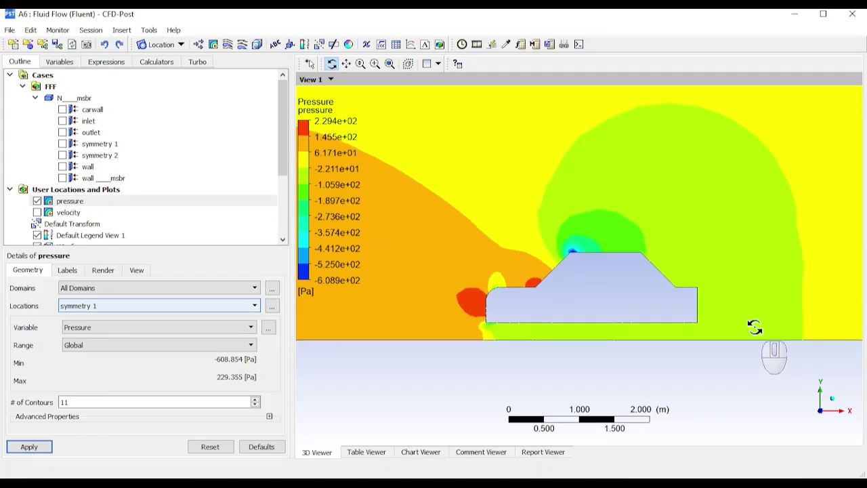
{"action": "scroll", "coordinate": [686, 270], "scroll_direction": "up", "scroll_amount": 1}
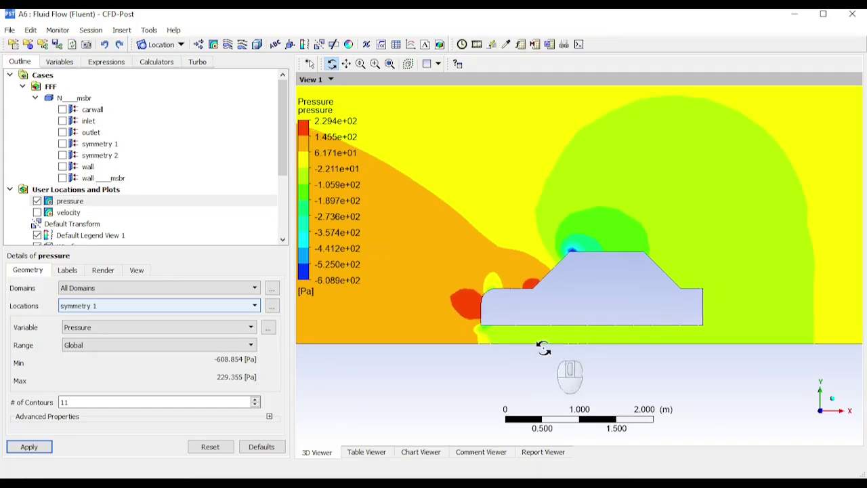
{"action": "scroll", "coordinate": [531, 261], "scroll_direction": "up", "scroll_amount": 1}
{"action": "scroll", "coordinate": [571, 245], "scroll_direction": "up", "scroll_amount": 2}
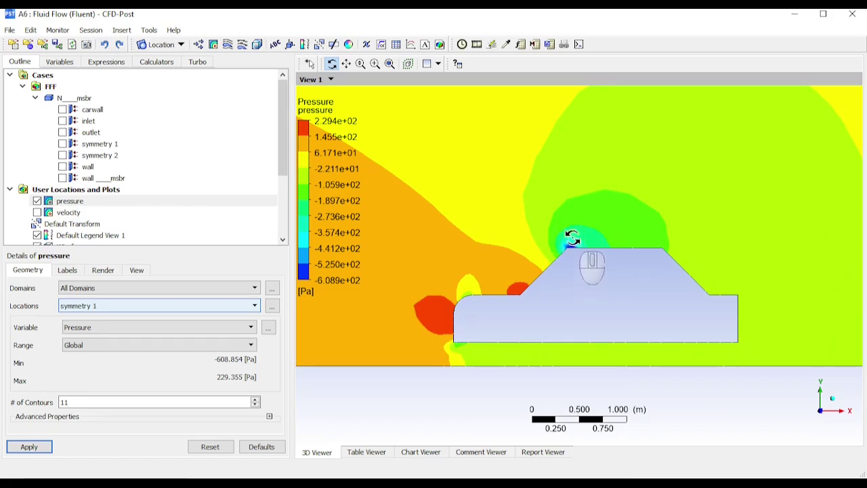
{"action": "scroll", "coordinate": [572, 245], "scroll_direction": "down", "scroll_amount": 3}
{"action": "scroll", "coordinate": [573, 246], "scroll_direction": "down", "scroll_amount": 1}
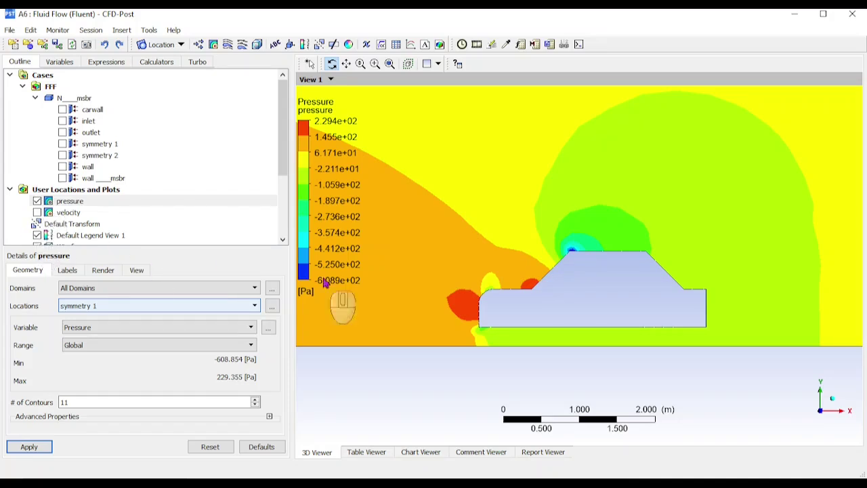
Hide the pressure contour and insert a new streamline plot with the name velocitystream.
{"action": "left_click", "coordinate": [38, 202]}
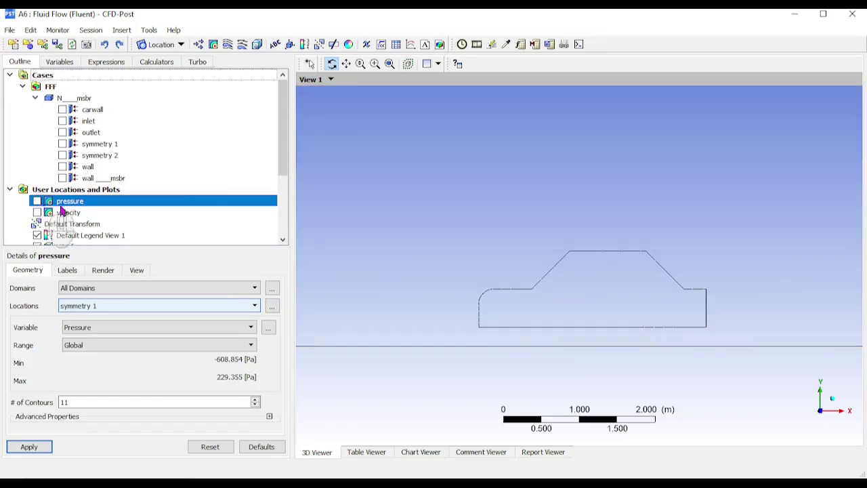
{"action": "left_click", "coordinate": [229, 45]}
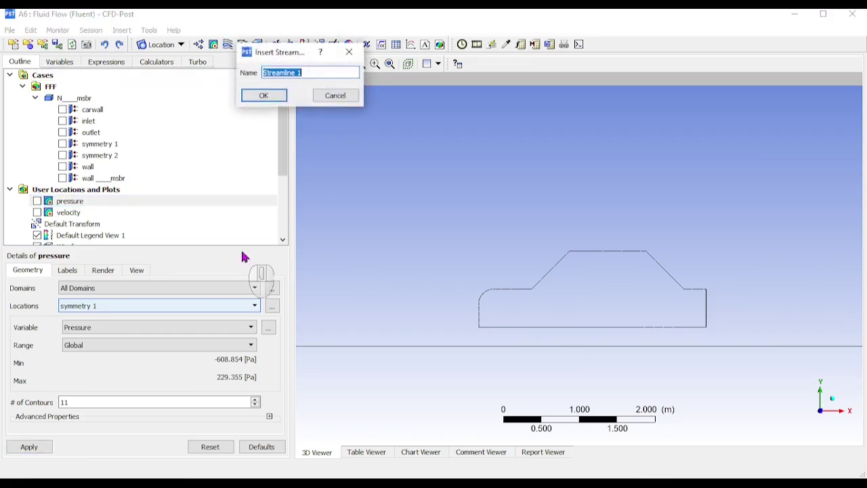
{"action": "type", "text": "veloc"}
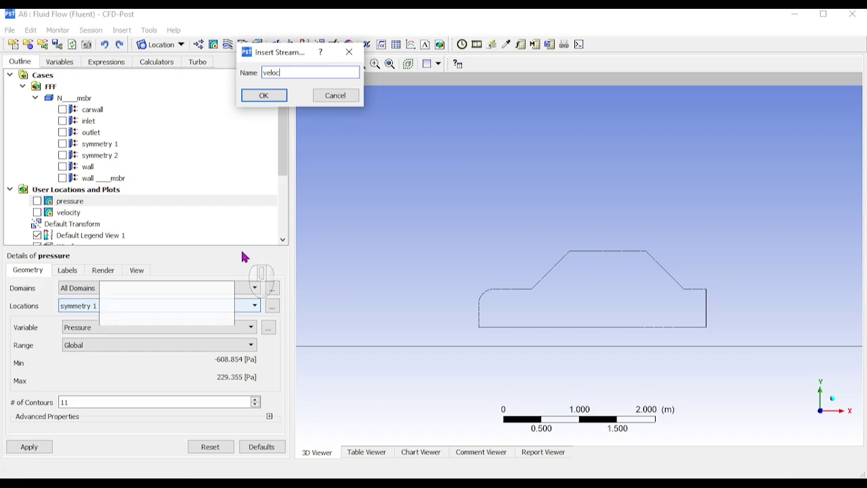
{"action": "type", "text": "itystream"}
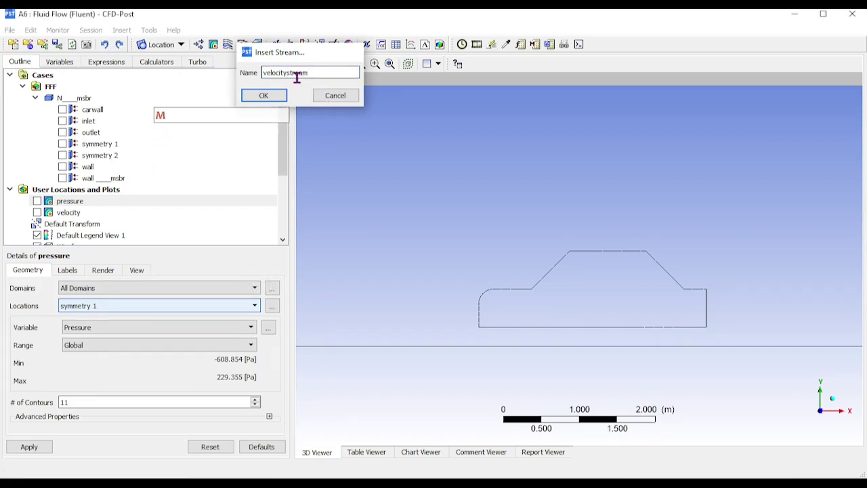
{"action": "key", "text": "Return"}
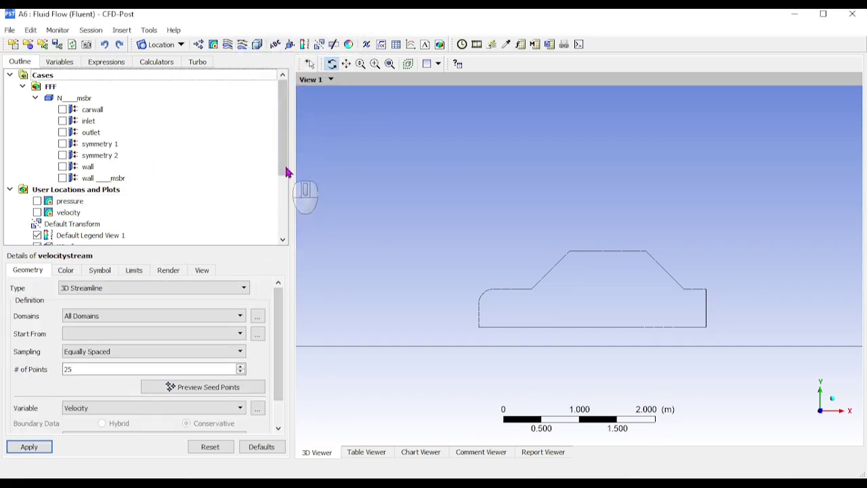
Plot the 3D velocity streamlines starting from the inlet with 250 equally spaced points and inspect them around the car.
{"action": "left_click_drag", "start_coordinate": [283, 165], "coordinate": [283, 235]}
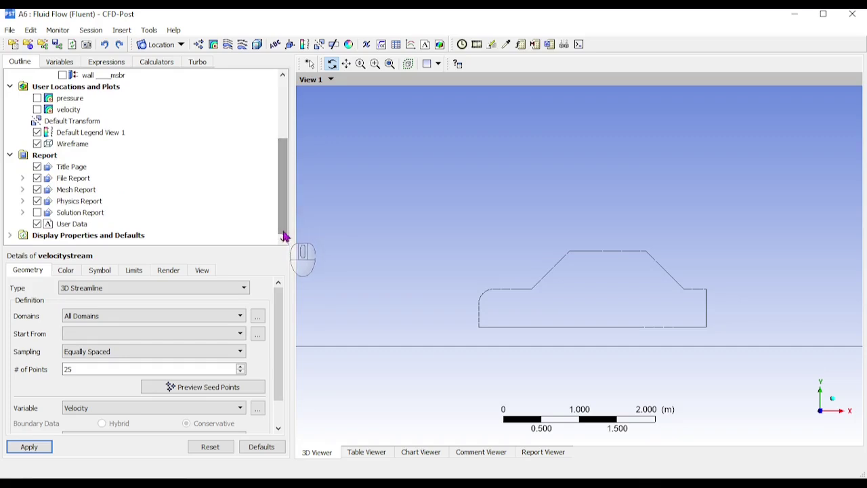
{"action": "left_click", "coordinate": [130, 339]}
{"action": "left_click", "coordinate": [84, 344]}
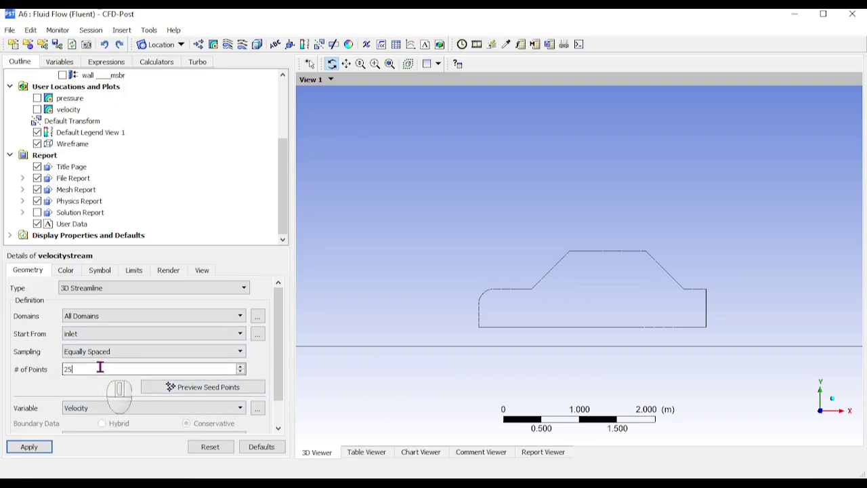
{"action": "type", "text": "0"}
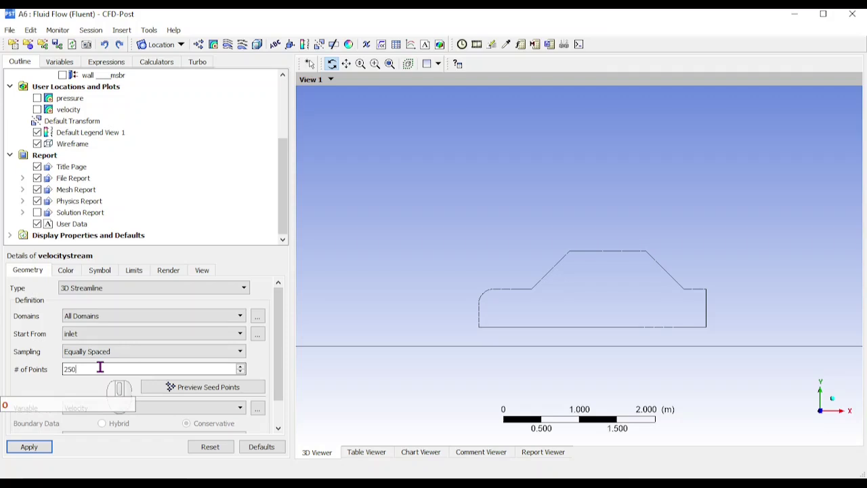
{"action": "left_click", "coordinate": [39, 441]}
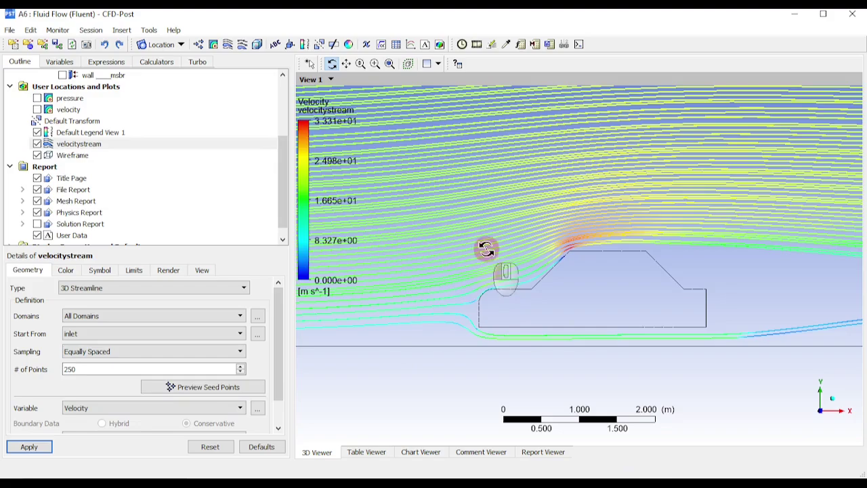
{"action": "scroll", "coordinate": [489, 248], "scroll_direction": "down", "scroll_amount": 3}
{"action": "scroll", "coordinate": [490, 248], "scroll_direction": "down", "scroll_amount": 5}
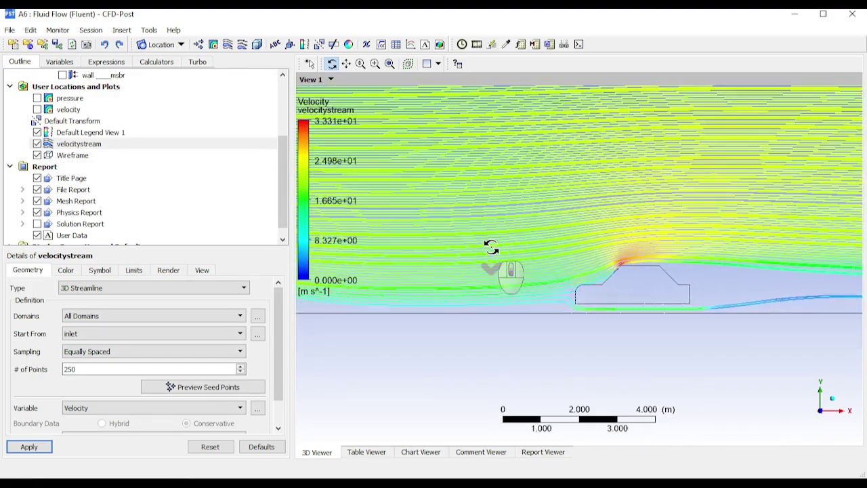
{"action": "scroll", "coordinate": [490, 248], "scroll_direction": "up", "scroll_amount": 3}
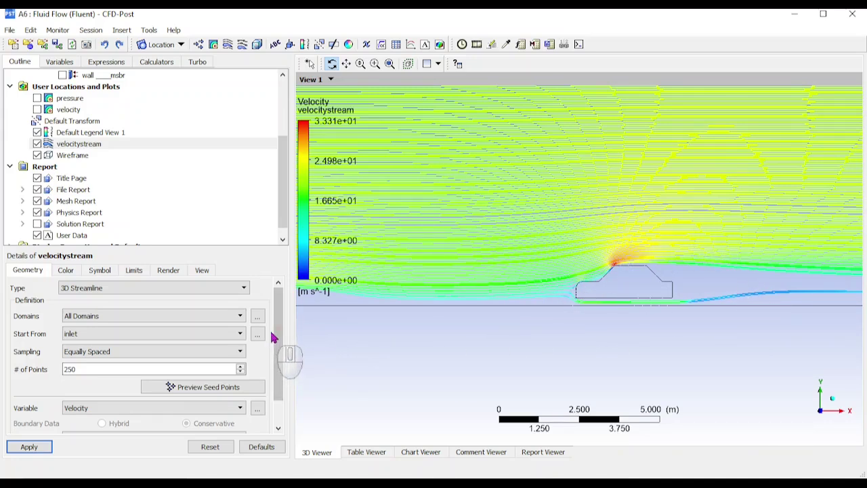
Set the velocitystream direction to Forward and Backward with 500 equally spaced points and regenerate the plot.
{"action": "scroll", "coordinate": [274, 328], "scroll_direction": "down", "scroll_amount": 2}
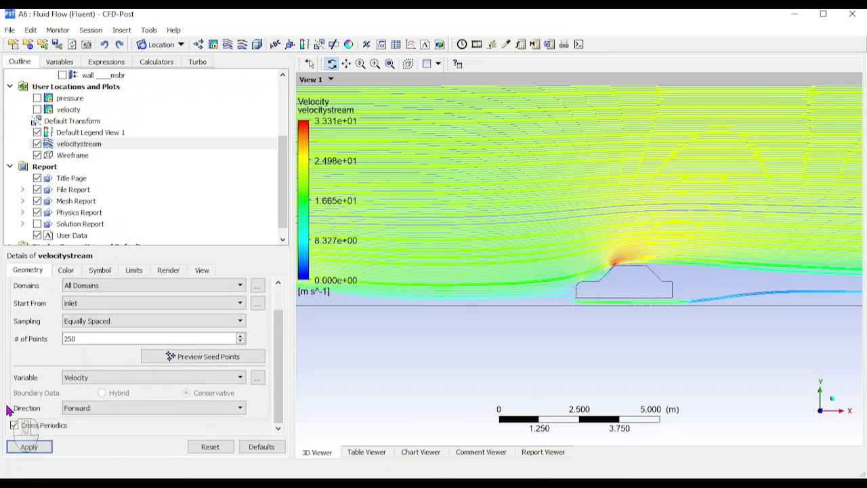
{"action": "left_click", "coordinate": [122, 410]}
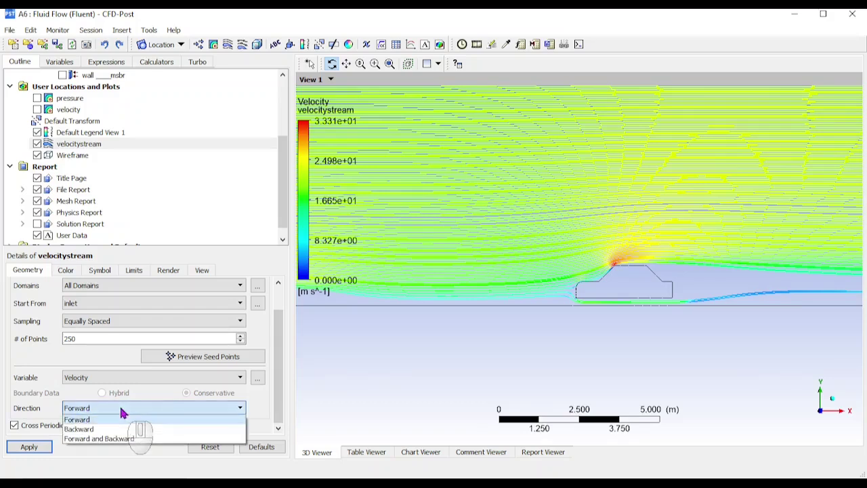
{"action": "left_click", "coordinate": [112, 438]}
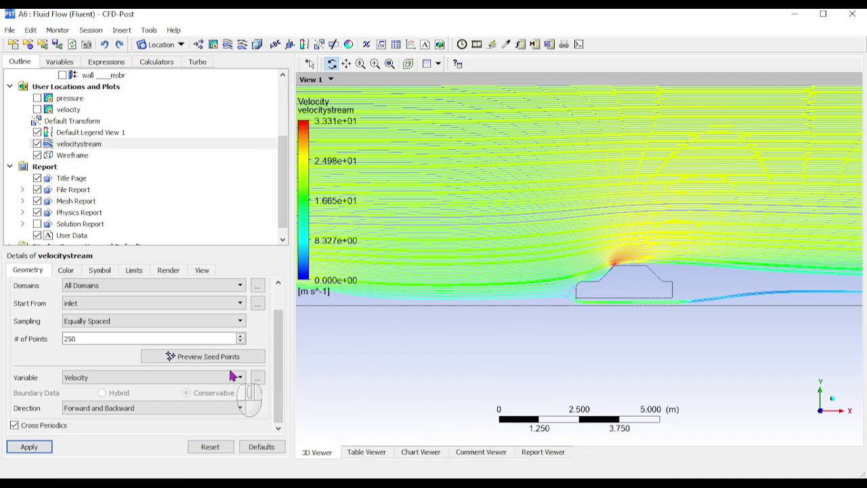
{"action": "double_click", "coordinate": [68, 340]}
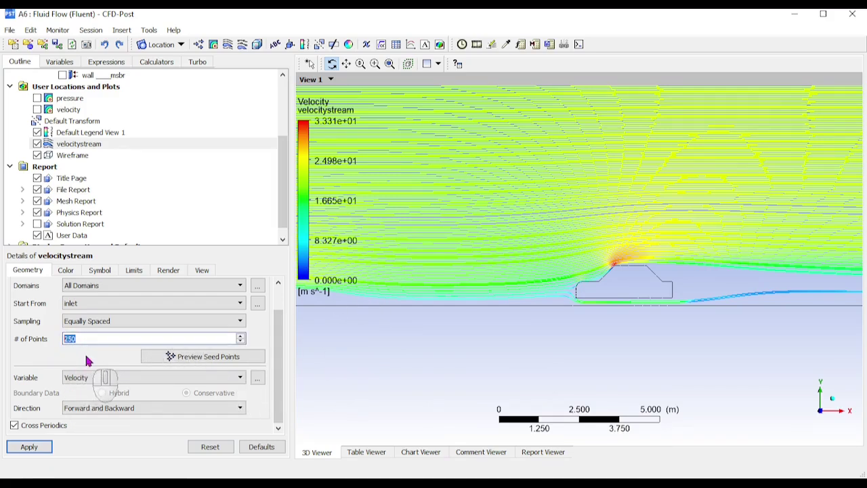
{"action": "type", "text": "500"}
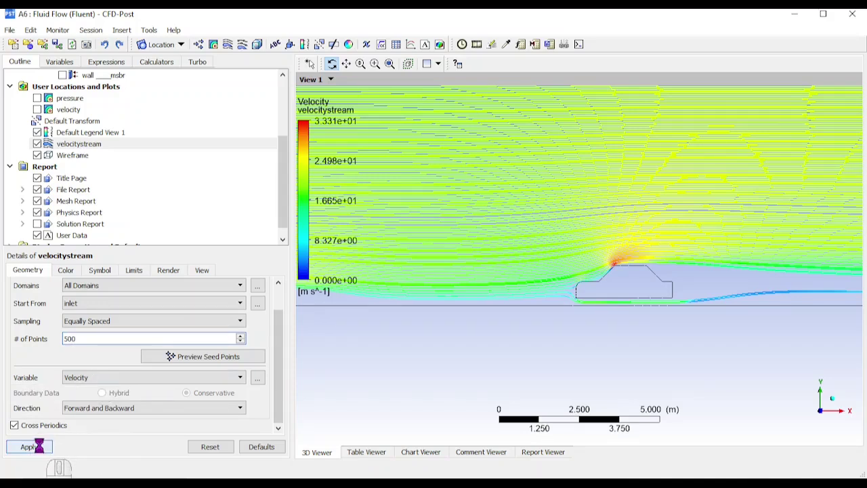
{"action": "left_click", "coordinate": [39, 447]}
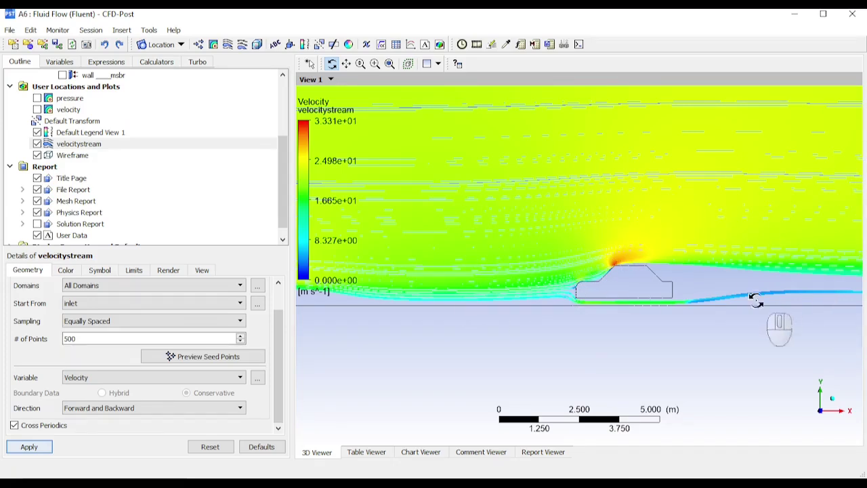
Start the velocity streamlines from symmetry 1 and inspect the flow around and behind the car.
{"action": "left_click", "coordinate": [126, 307]}
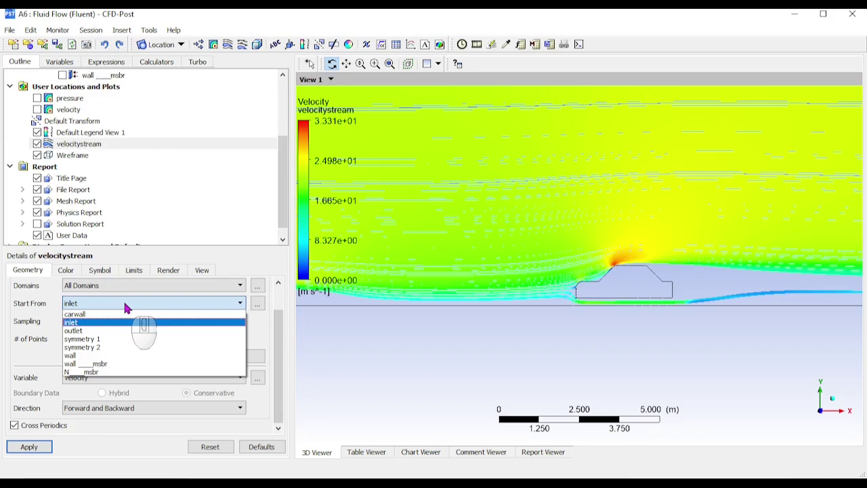
{"action": "left_click", "coordinate": [108, 338]}
{"action": "left_click", "coordinate": [34, 450]}
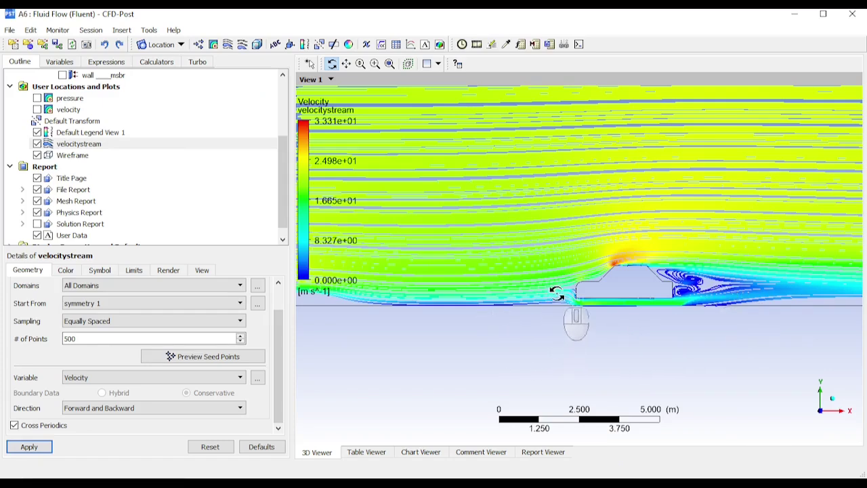
{"action": "scroll", "coordinate": [737, 318], "scroll_direction": "up", "scroll_amount": 2}
{"action": "scroll", "coordinate": [745, 322], "scroll_direction": "up", "scroll_amount": 2}
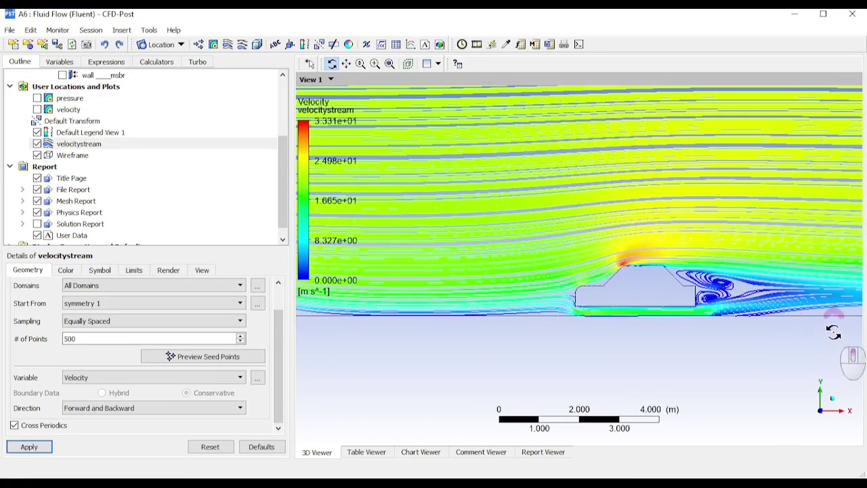
{"action": "scroll", "coordinate": [824, 326], "scroll_direction": "up", "scroll_amount": 1}
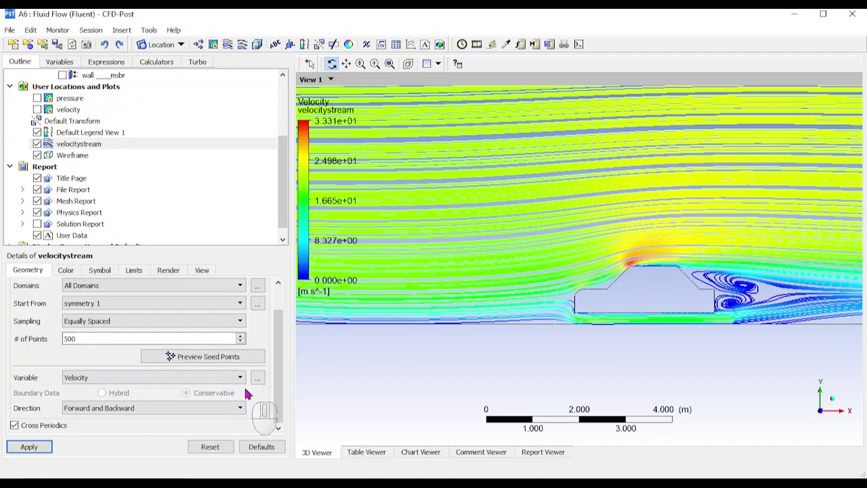
Start the velocity streamlines from the inlet again and view the wider domain around the car.
{"action": "left_click", "coordinate": [136, 305]}
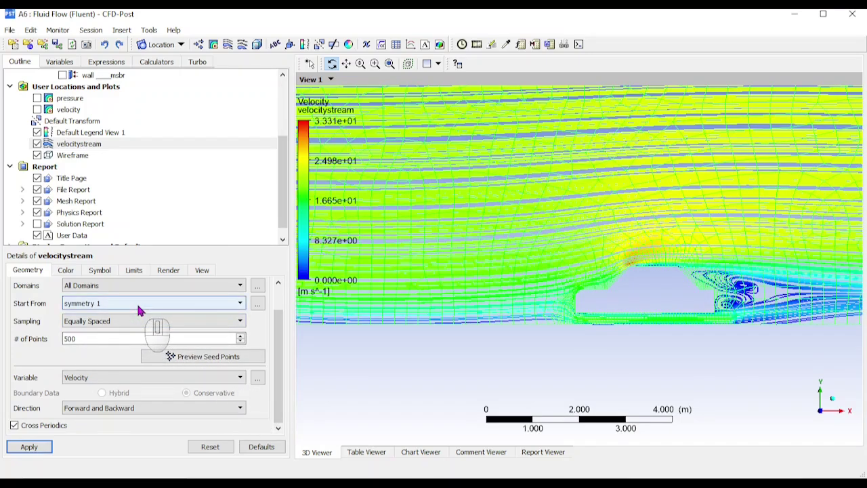
{"action": "left_click", "coordinate": [88, 320]}
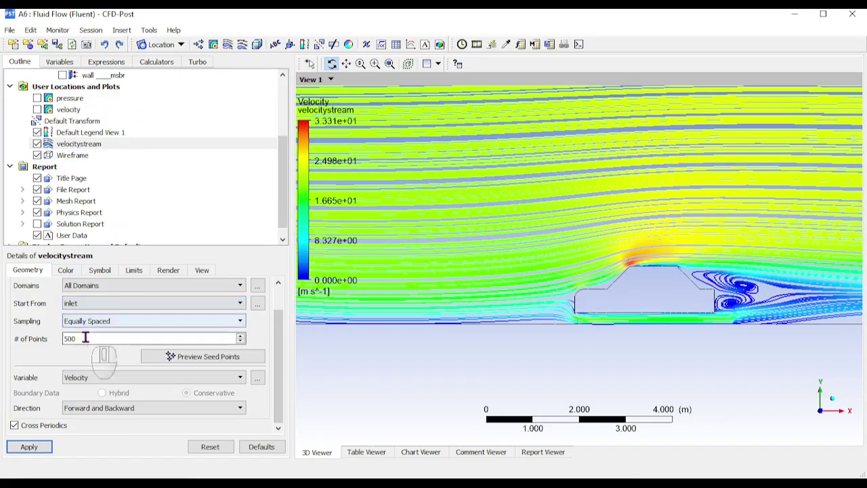
{"action": "left_click", "coordinate": [26, 450]}
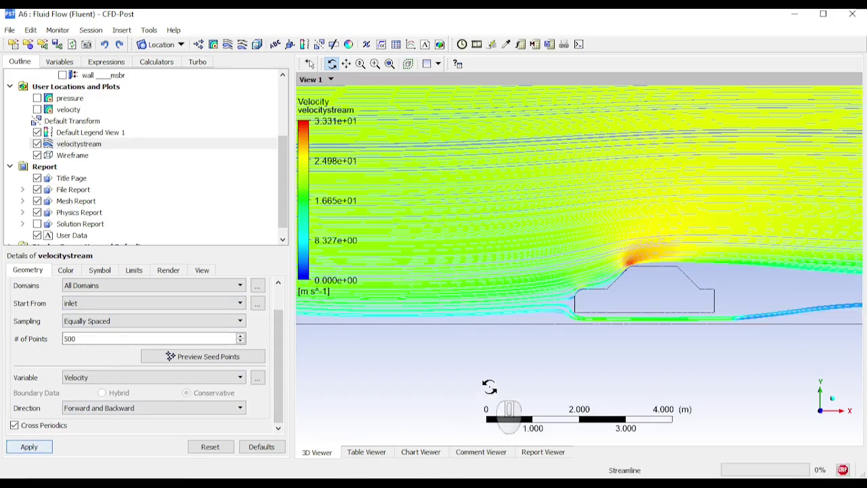
{"action": "scroll", "coordinate": [498, 379], "scroll_direction": "down", "scroll_amount": 2}
{"action": "scroll", "coordinate": [500, 377], "scroll_direction": "down", "scroll_amount": 3}
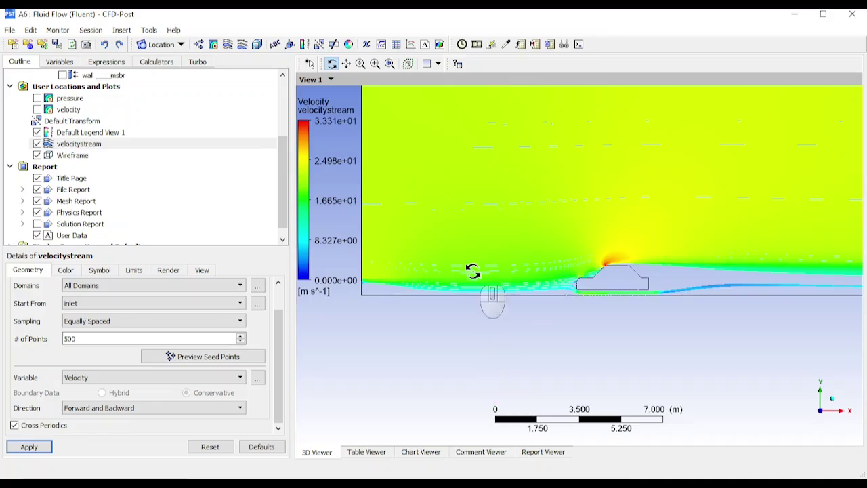
Play a quick animation of velocitystream at the slowest speed and stop it.
{"action": "left_click", "coordinate": [477, 45]}
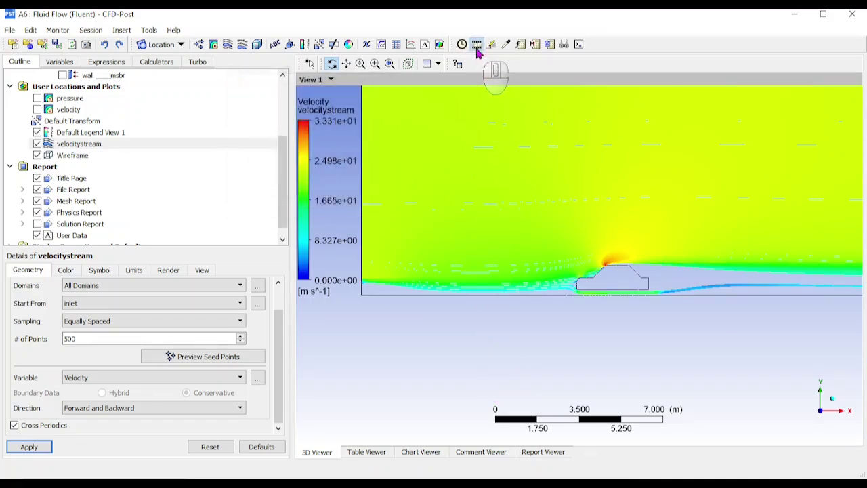
{"action": "left_click", "coordinate": [59, 219]}
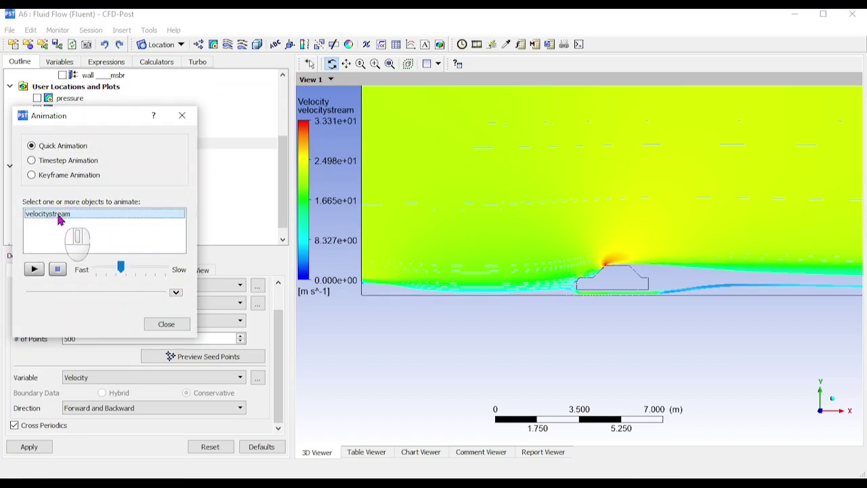
{"action": "left_click_drag", "start_coordinate": [119, 274], "coordinate": [165, 274]}
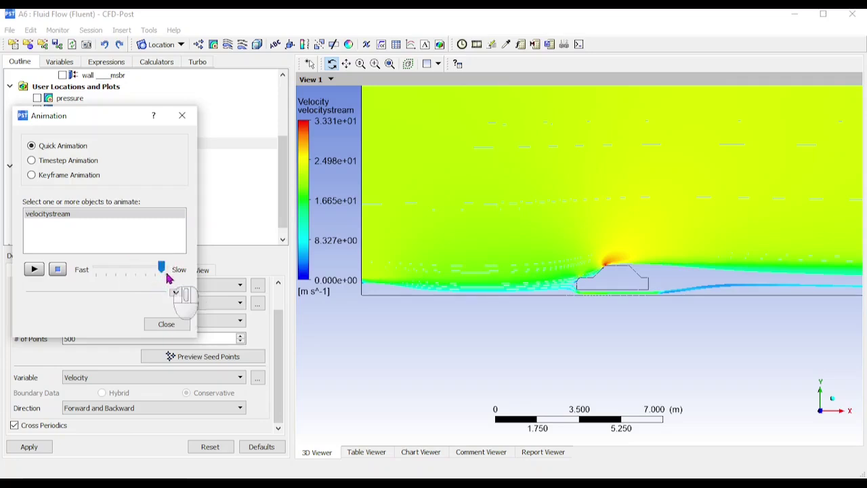
{"action": "left_click", "coordinate": [35, 270]}
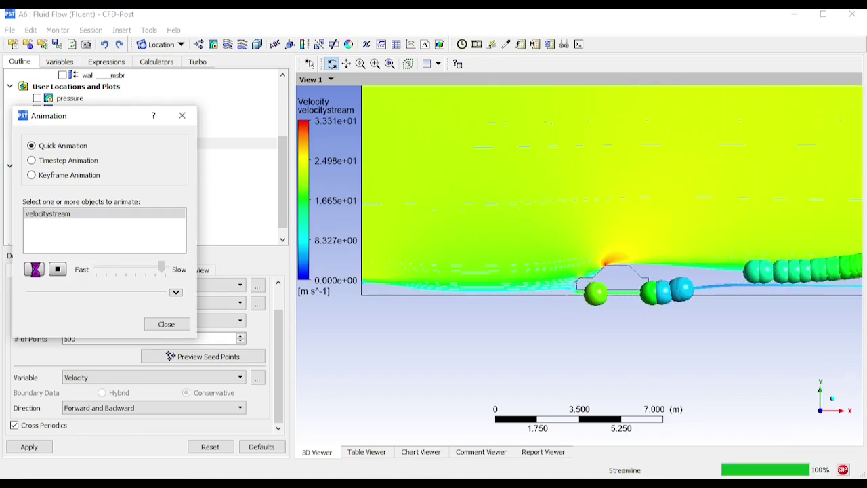
{"action": "left_click", "coordinate": [49, 271]}
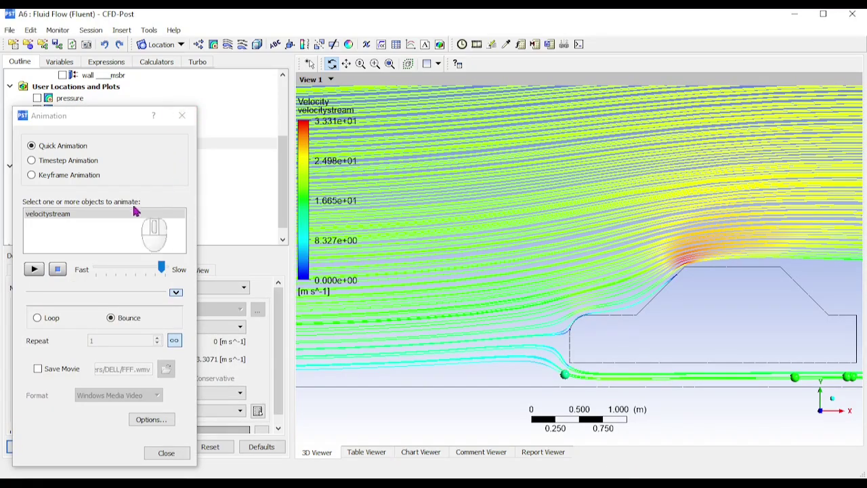
Set the animation's symbol size to 0.1, keeping the Ball symbol, and replay the velocitystream animation.
{"action": "left_click", "coordinate": [175, 293]}
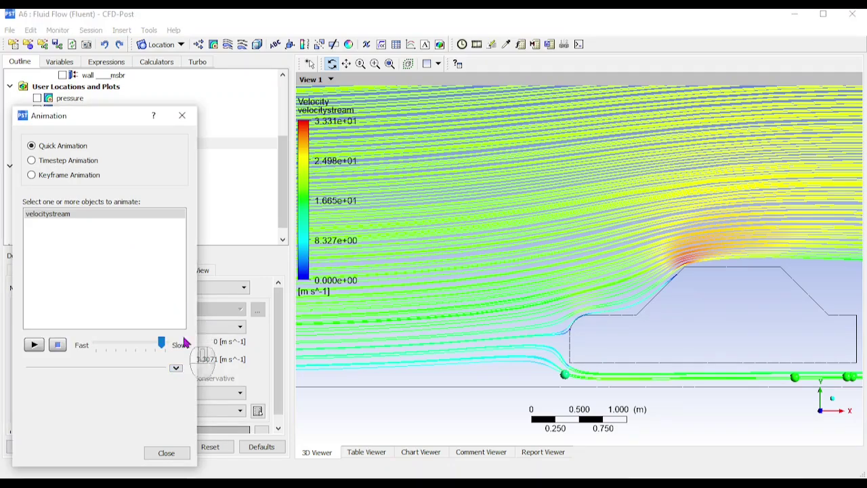
{"action": "left_click", "coordinate": [176, 368]}
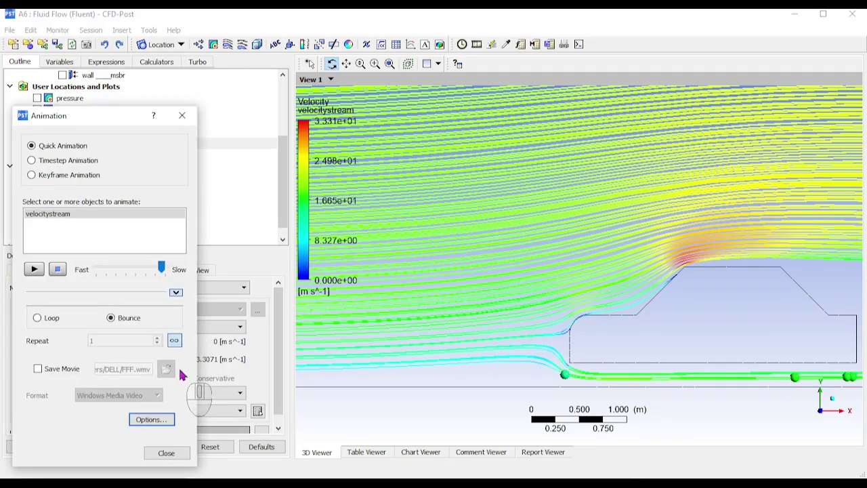
{"action": "left_click", "coordinate": [168, 419]}
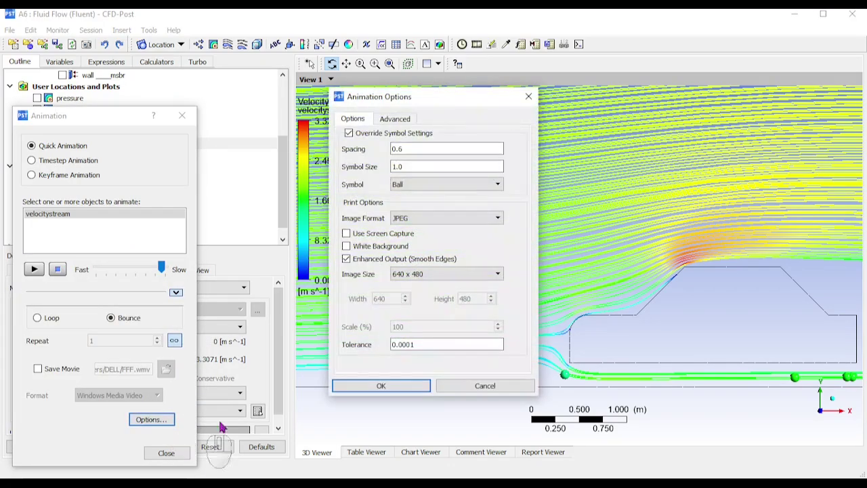
{"action": "double_click", "coordinate": [428, 167]}
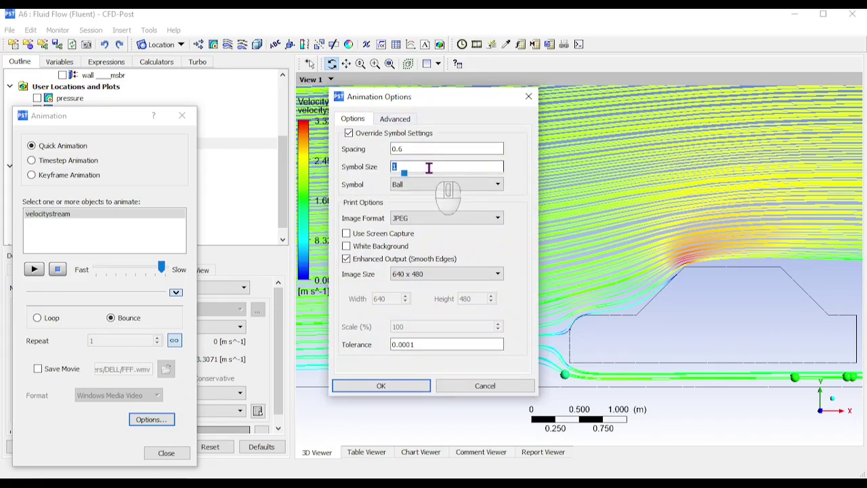
{"action": "type", "text": "0.1"}
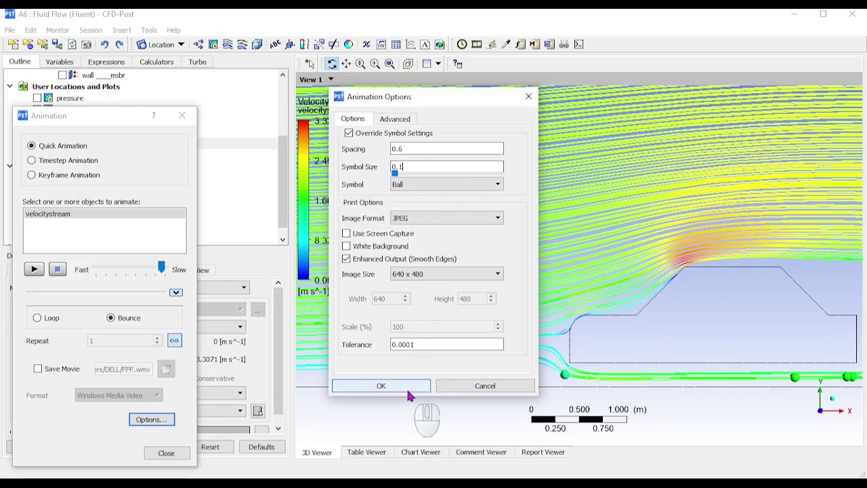
{"action": "left_click", "coordinate": [381, 385]}
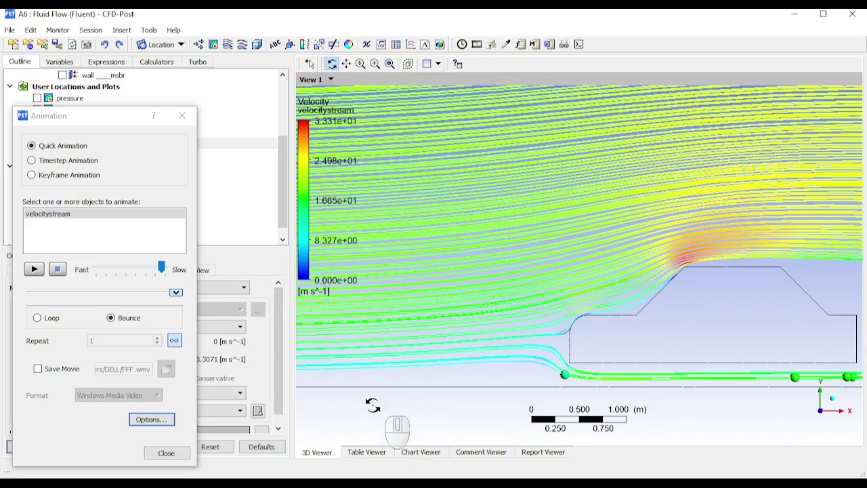
{"action": "left_click", "coordinate": [34, 269]}
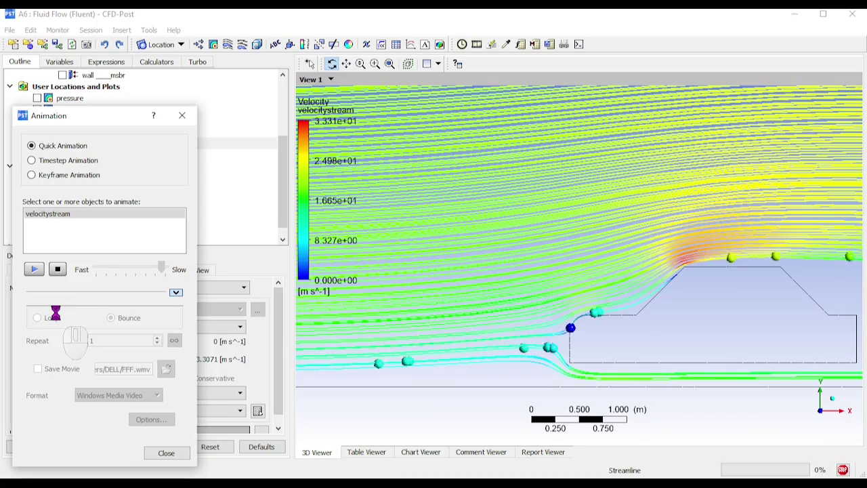
{"action": "key", "text": "Escape"}
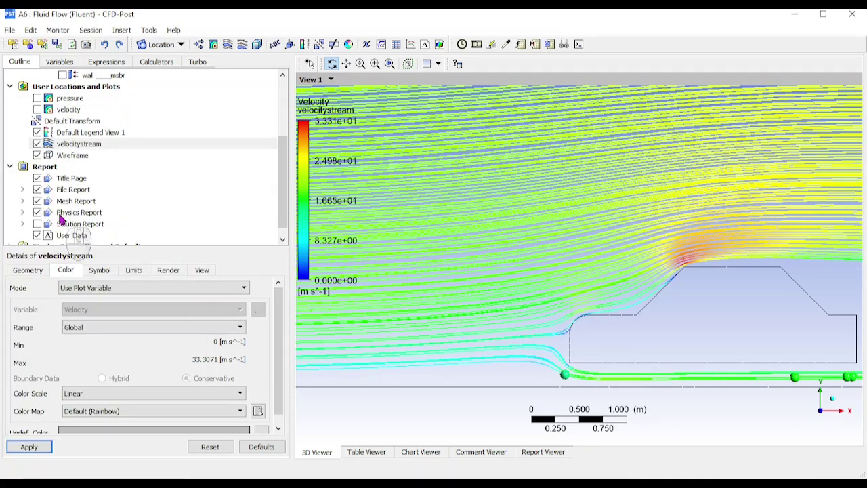
Hide the velocitystream plot and view the pressure contour around the car, replacing it with the velocity contour.
{"action": "left_click", "coordinate": [37, 144]}
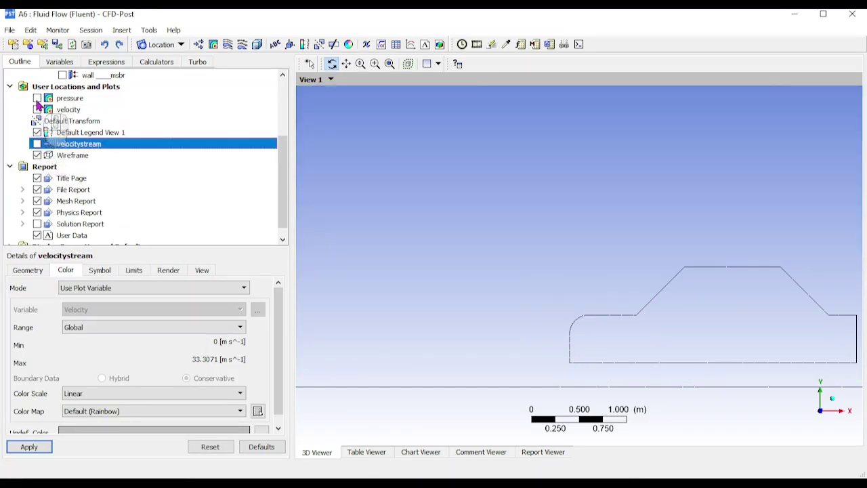
{"action": "left_click", "coordinate": [37, 98]}
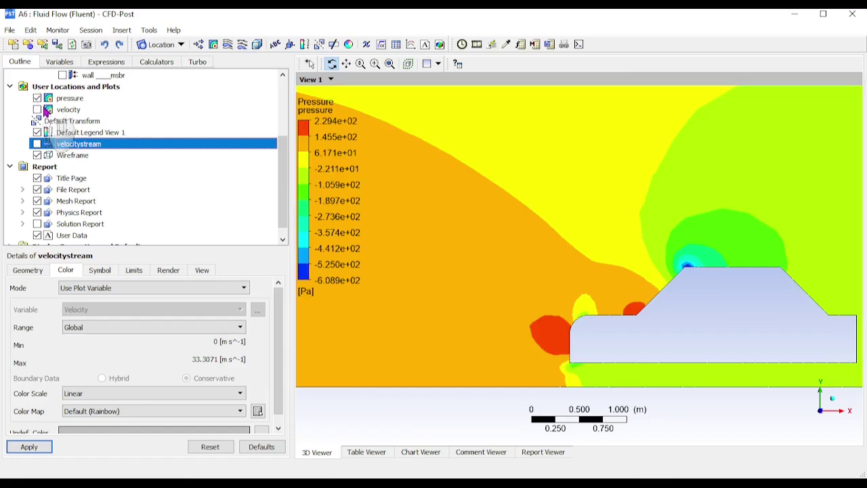
{"action": "middle_click_drag", "start_coordinate": [489, 270], "coordinate": [759, 313]}
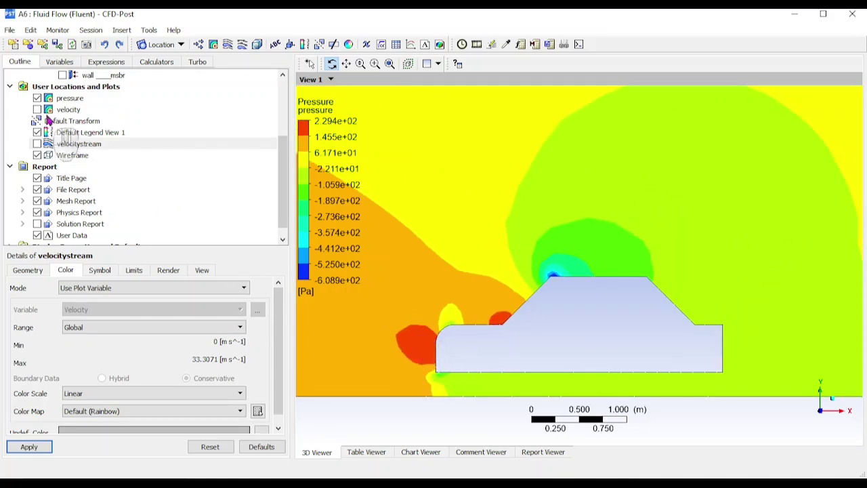
{"action": "left_click", "coordinate": [37, 98]}
{"action": "left_click", "coordinate": [37, 110]}
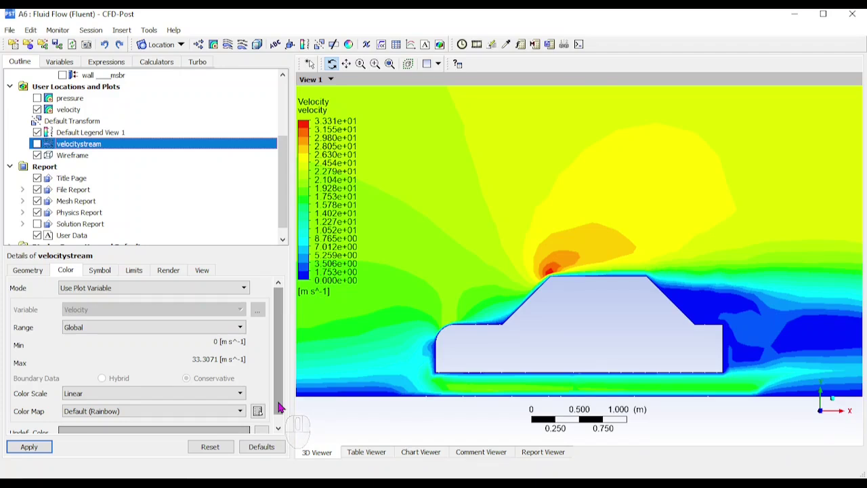
Switch to Workbench, add a second Fluid Flow (Fluent) system and rename the first system 45 car.
{"action": "left_click", "coordinate": [58, 29]}
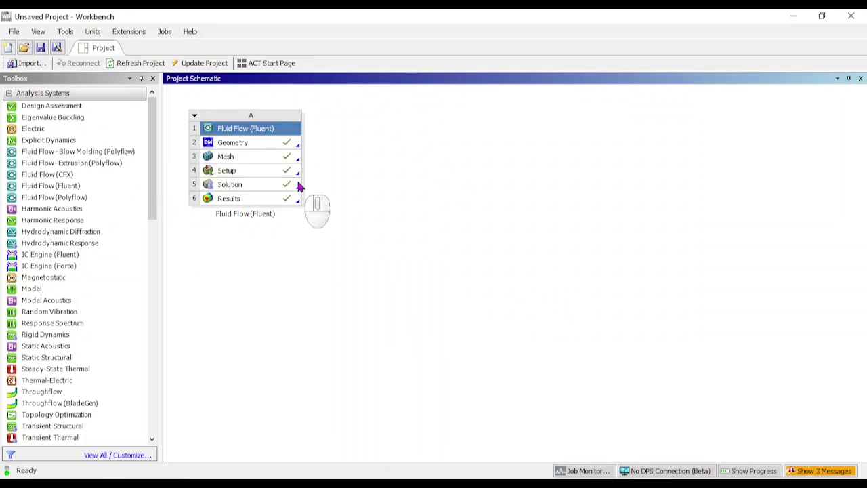
{"action": "double_click", "coordinate": [54, 186]}
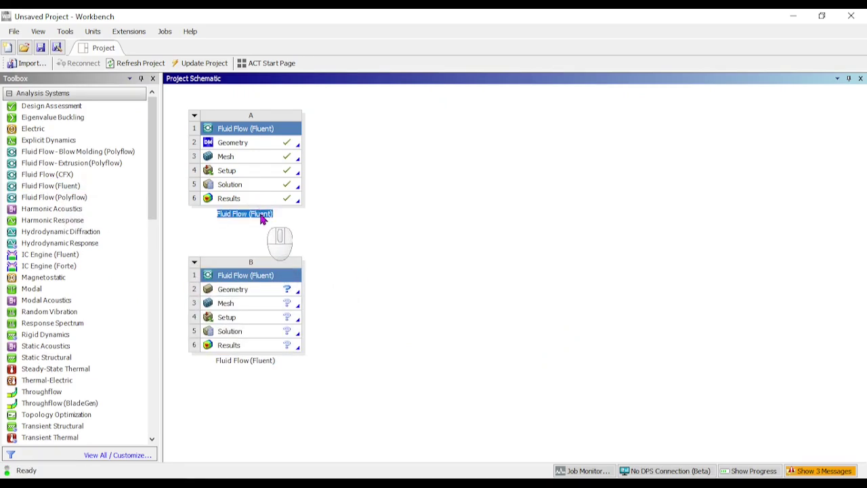
{"action": "type", "text": "45 car"}
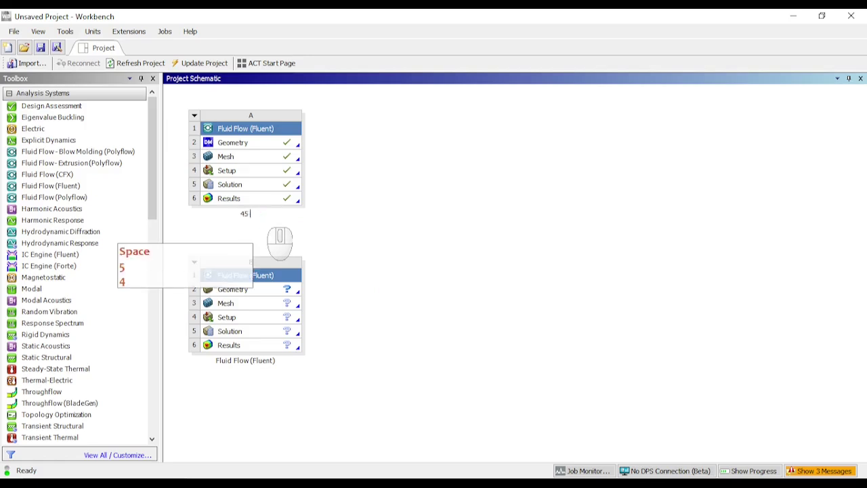
{"action": "left_click", "coordinate": [392, 293]}
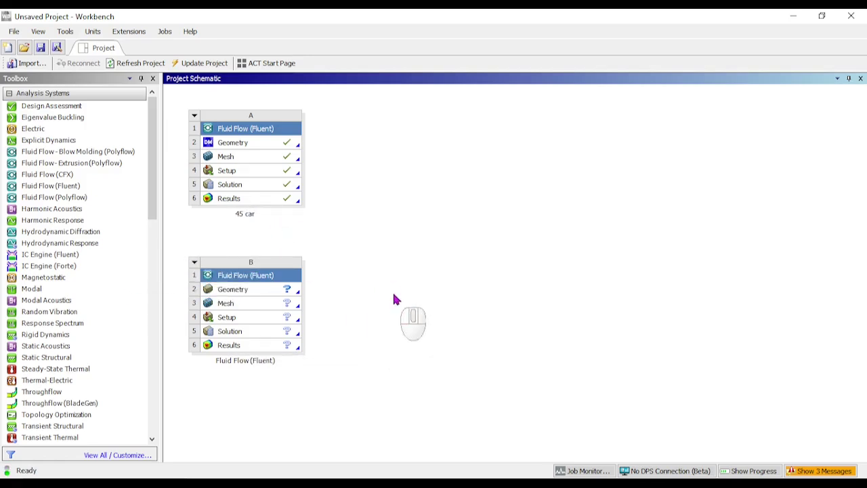
Rename the second Fluid Flow (Fluent) system 30 car.
{"action": "double_click", "coordinate": [258, 359]}
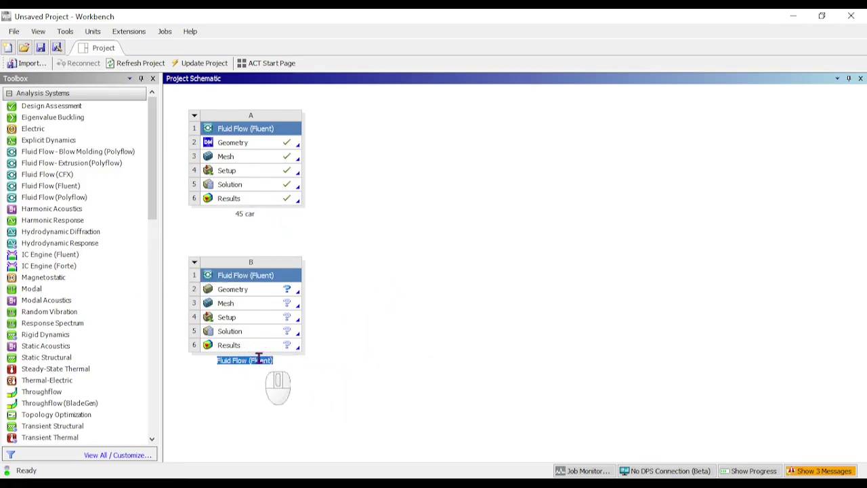
{"action": "type", "text": "30 car"}
{"action": "left_click", "coordinate": [302, 369]}
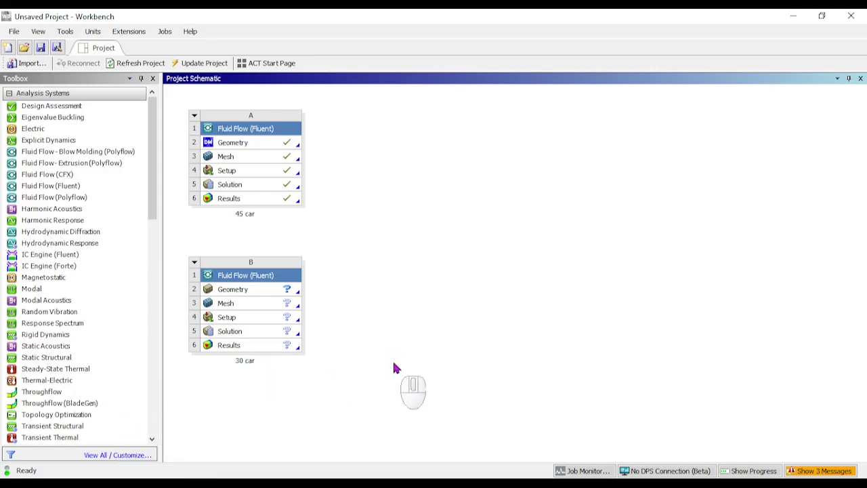